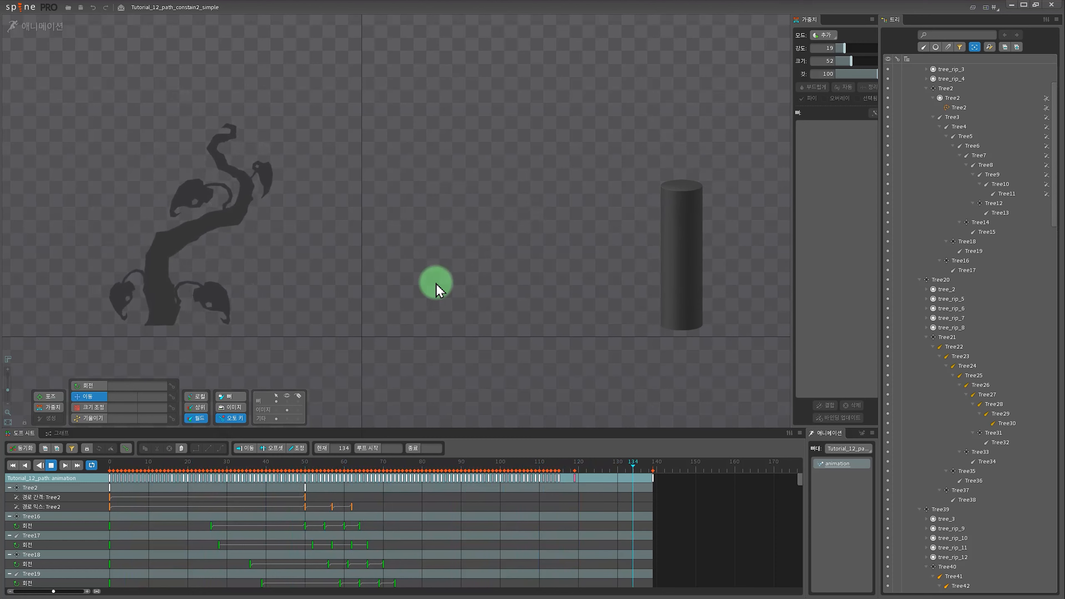
Switch to the web browser, play the YouTube video "Let's Spine Path Constraints" and look over its page.
key("alt+Tab")
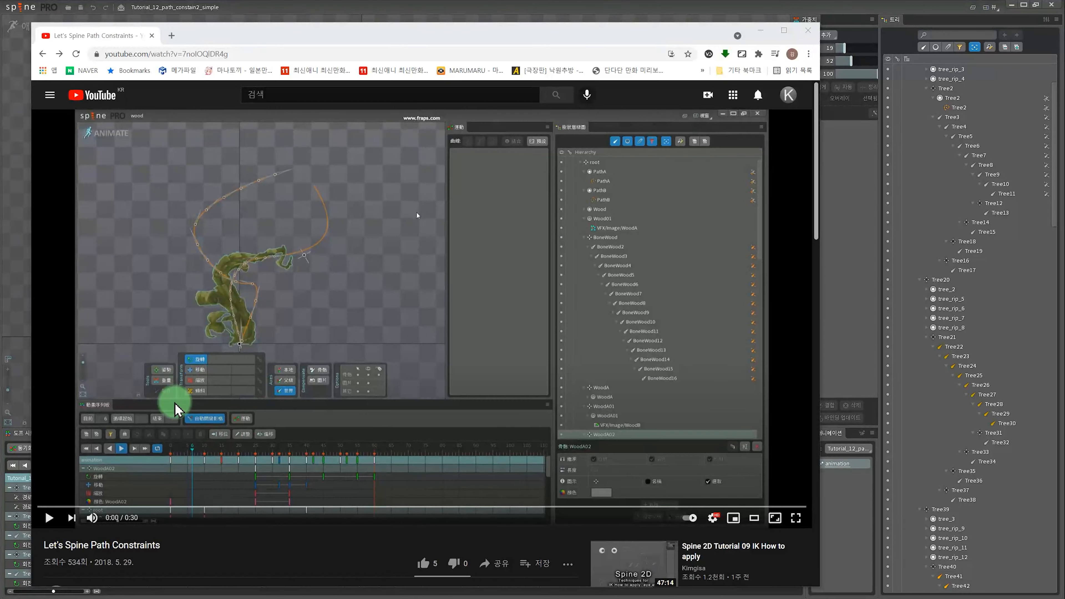
left_click(49, 518)
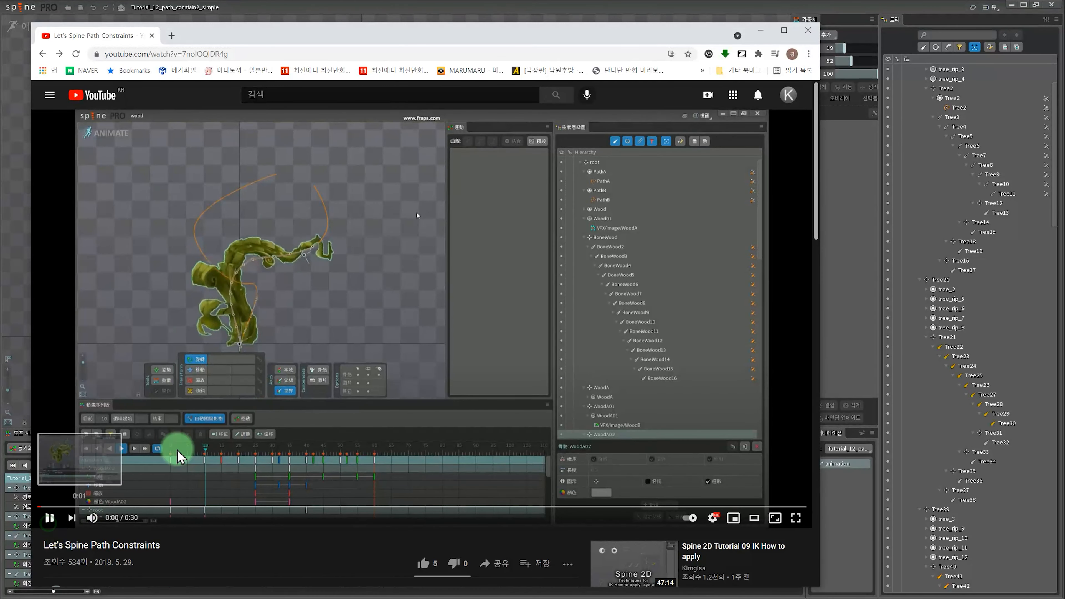
scroll(416, 213, "down", 1)
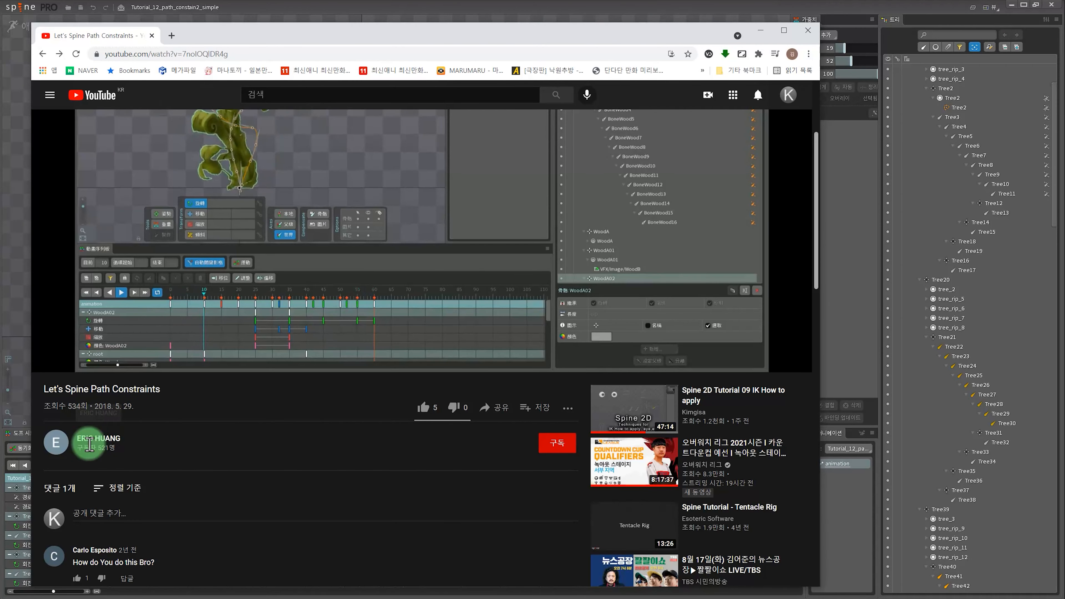
scroll(417, 215, "up", 1)
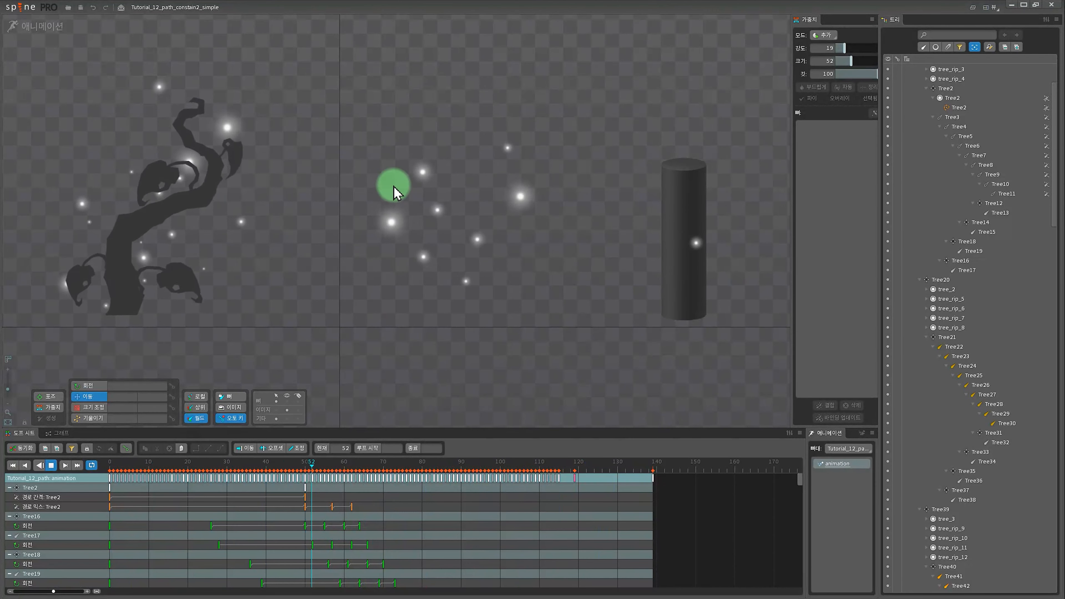
Show the bones and paths in the viewport and switch from animation to Setup mode.
left_click(286, 401)
left_click(286, 419)
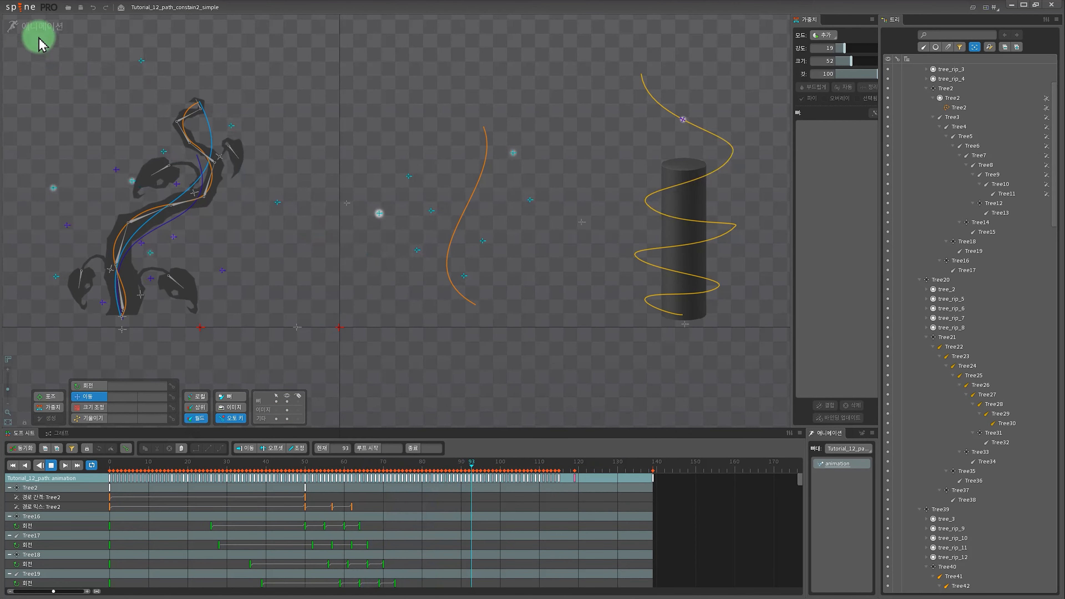
left_click(35, 26)
scroll(515, 223, "down", 1)
left_click_drag(515, 224, 368, 280)
left_click_drag(518, 205, 482, 312)
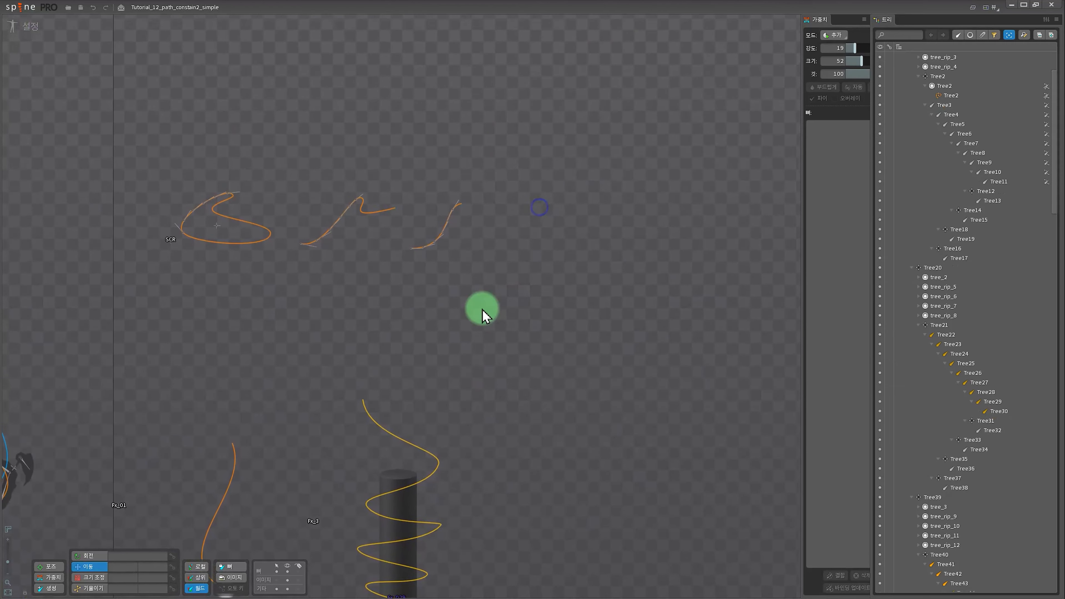
scroll(330, 275, "up", 2)
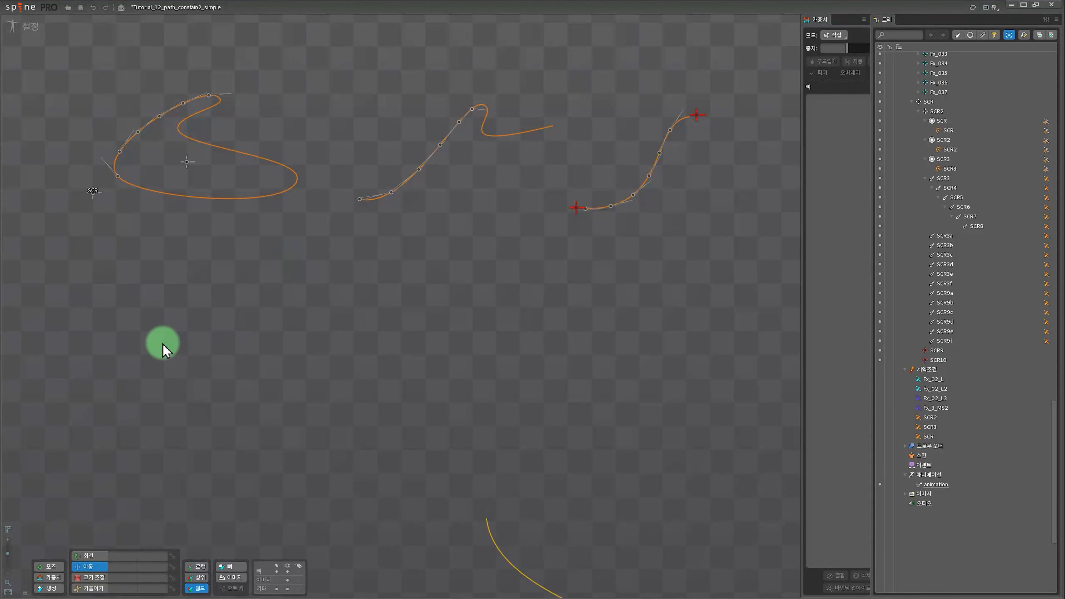
Create a child bone under the SCR bone and add a new path to it with the suggested name.
left_click(93, 193)
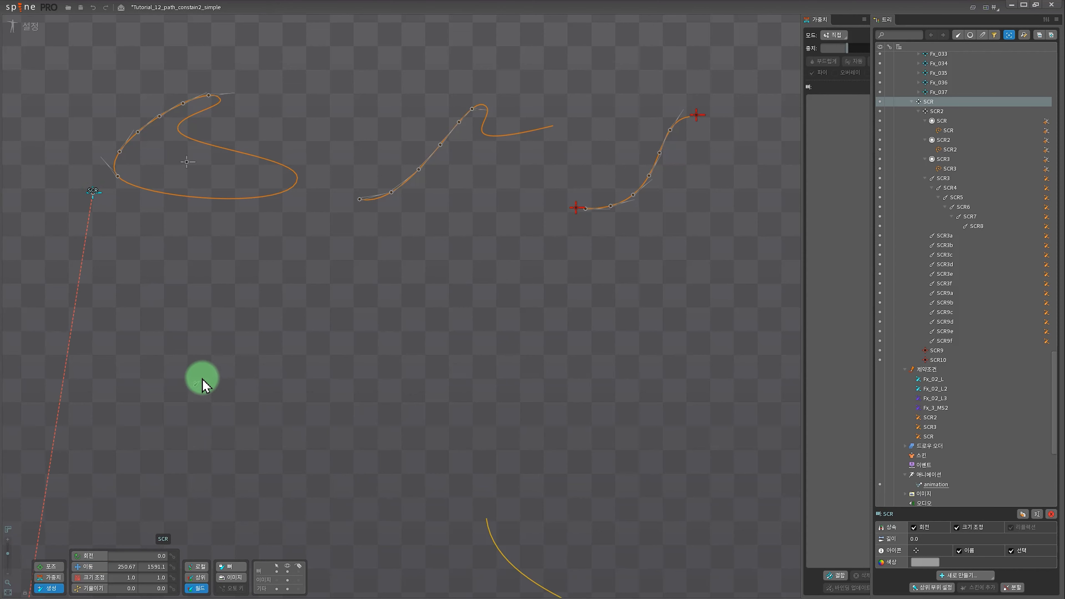
left_click(131, 324)
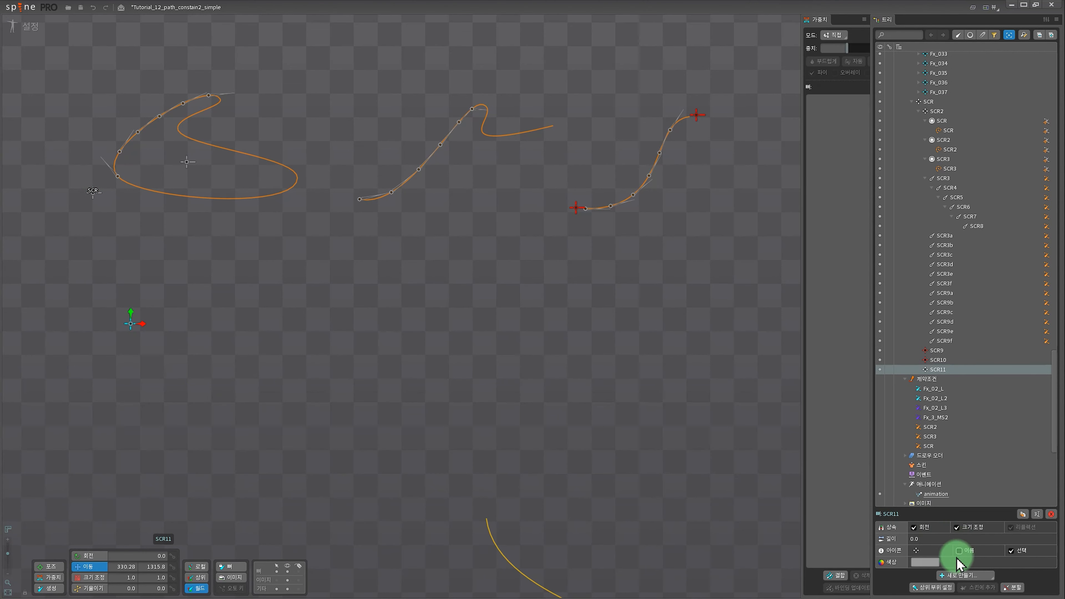
left_click(959, 575)
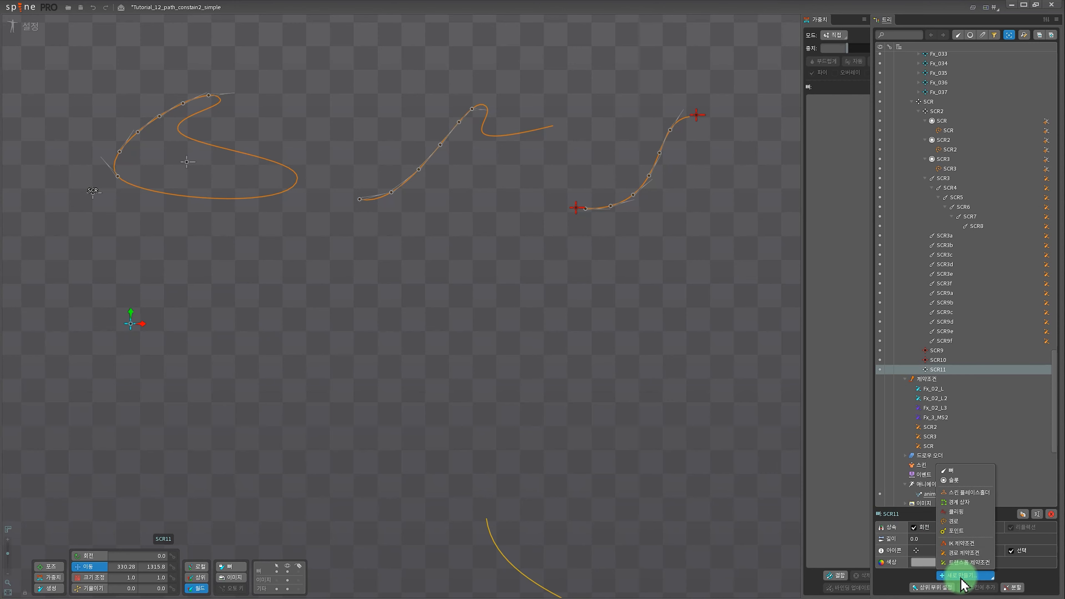
left_click(945, 521)
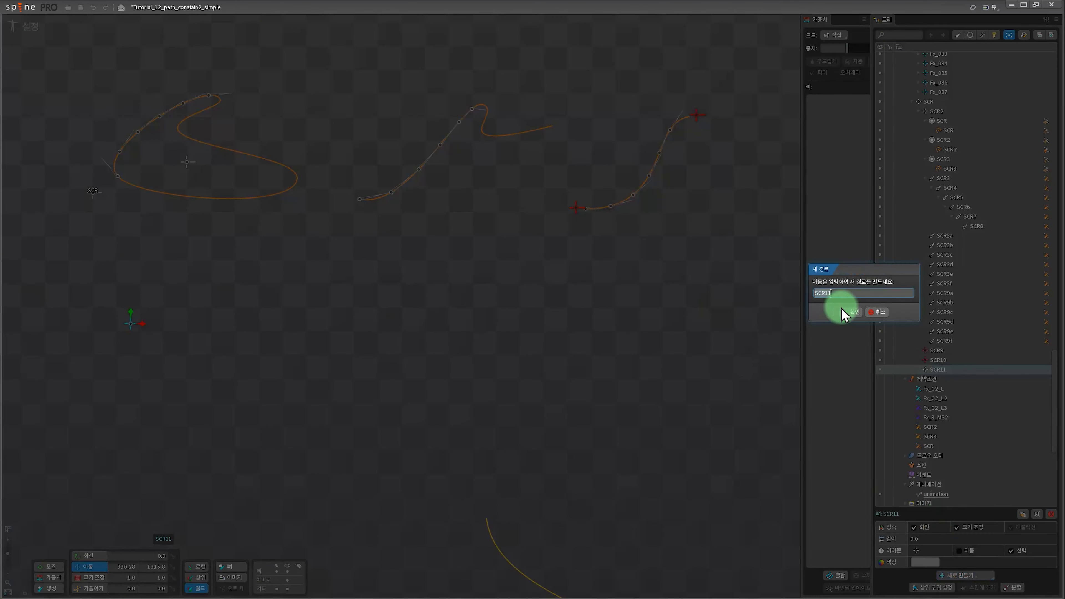
left_click(851, 312)
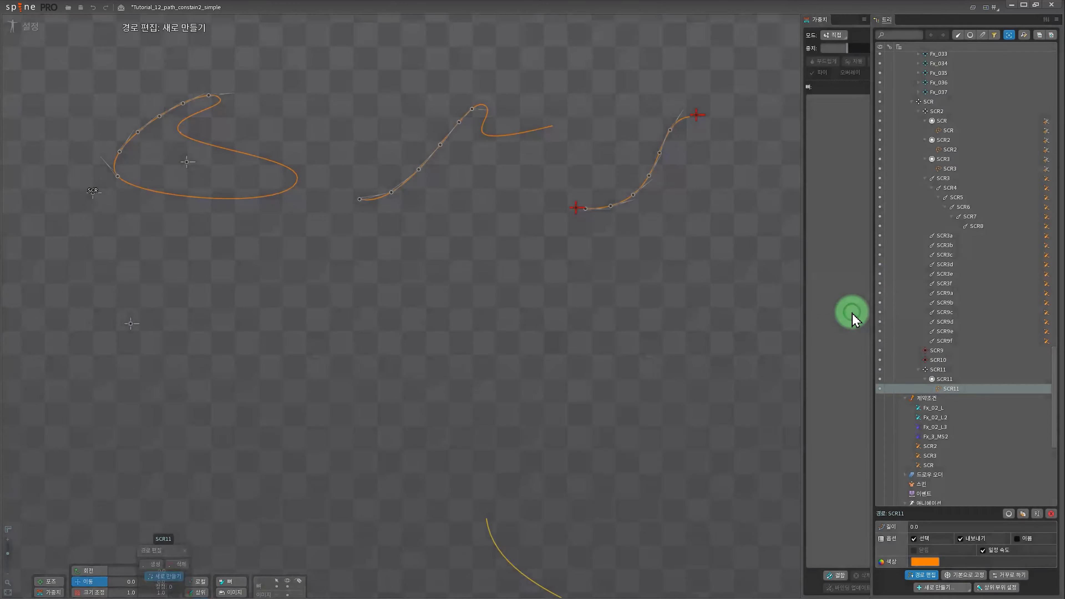
Draw a closed four-point loop path below the first curve, ending at its starting vertex.
left_click(152, 296)
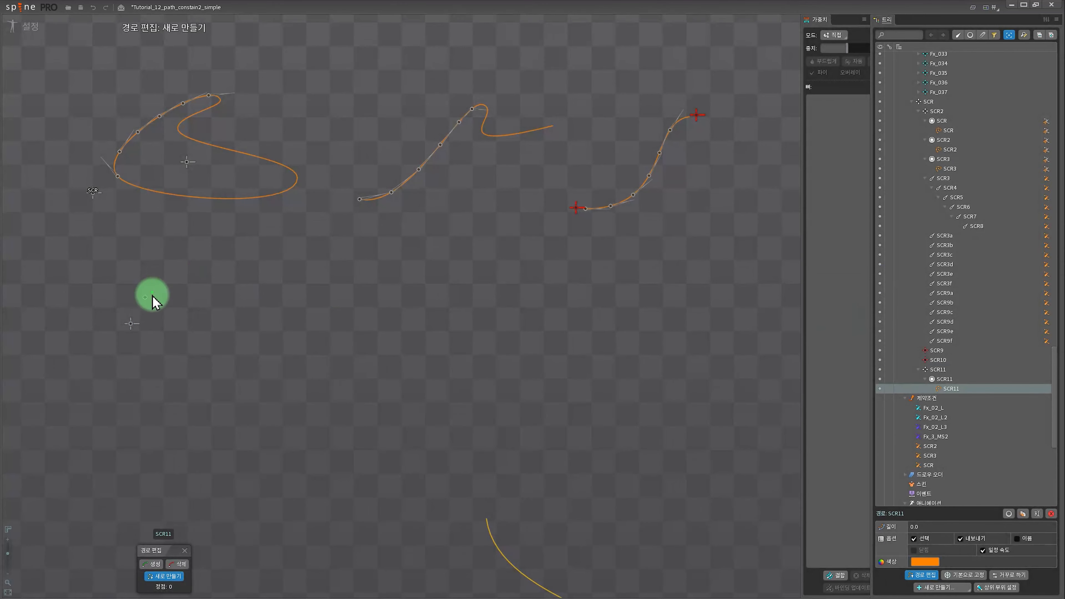
left_click(158, 330)
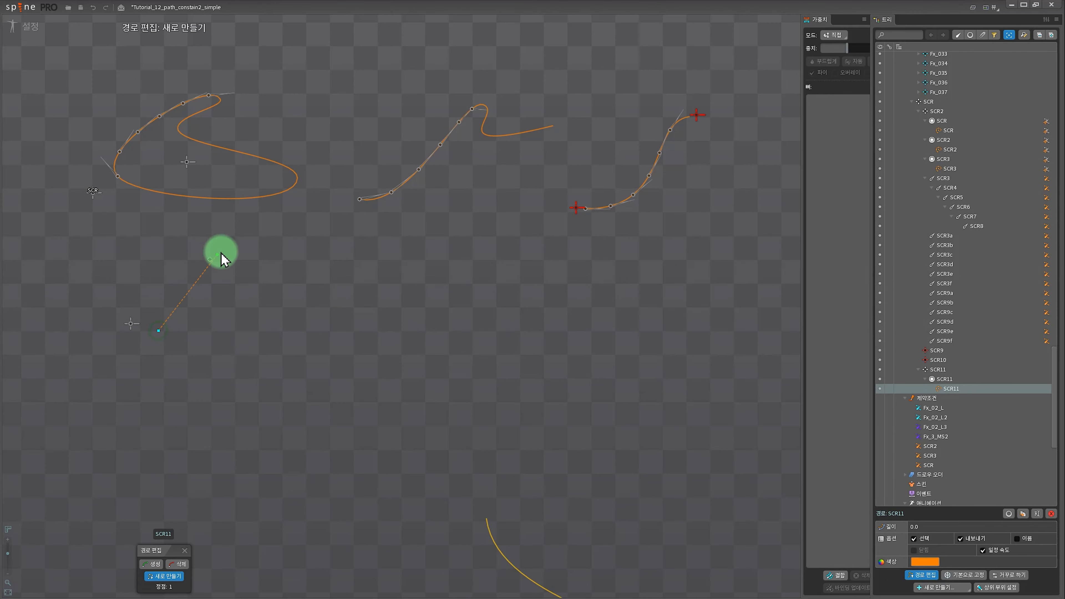
left_click(336, 339)
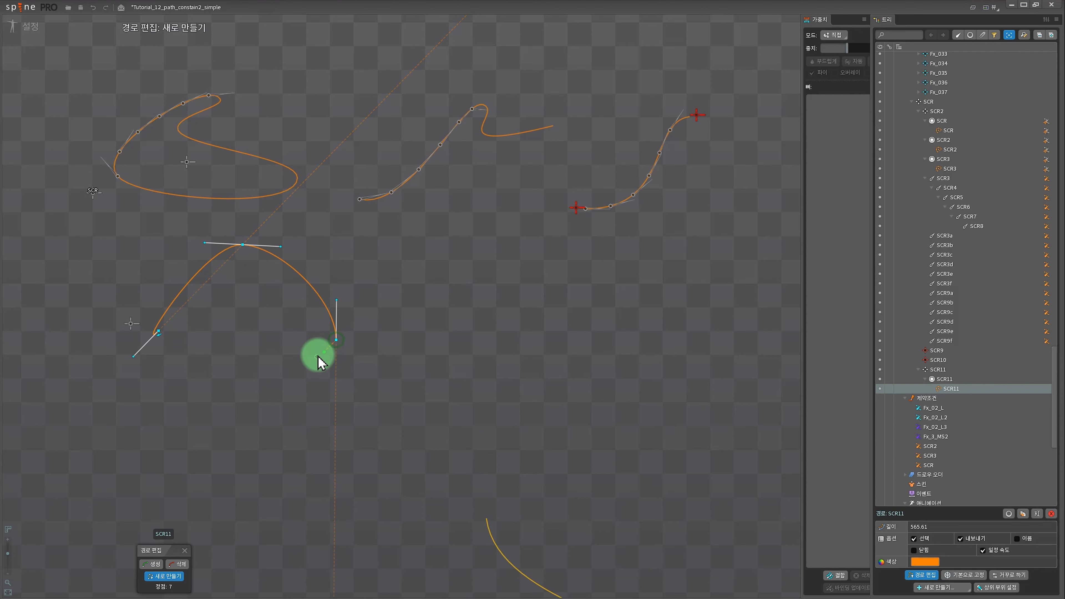
left_click(172, 365)
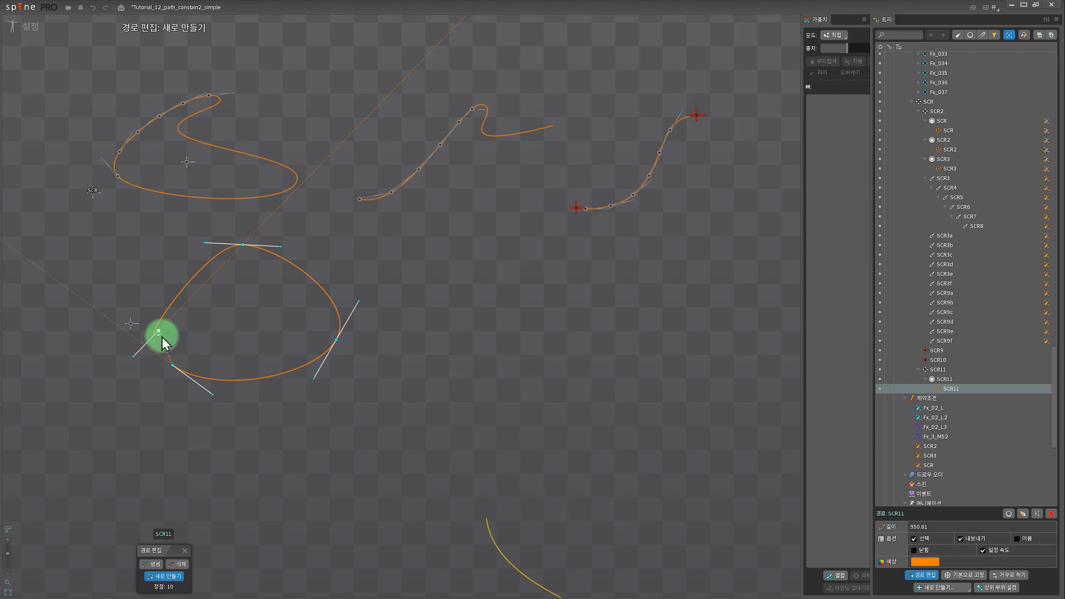
left_click(162, 336)
key("ctrl")
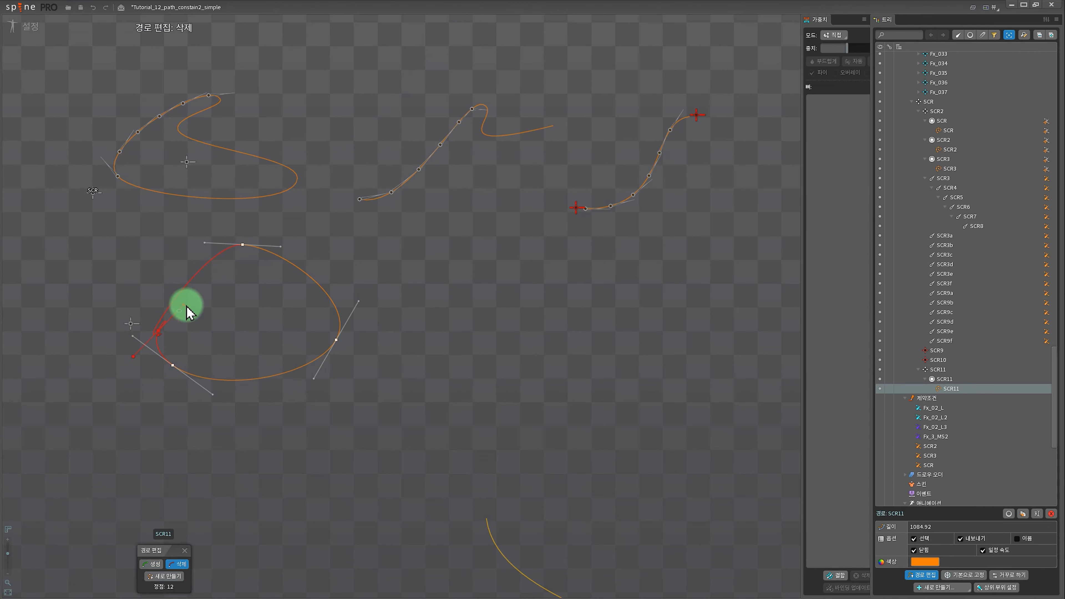
Round out the loop by adjusting the vertices and handles on its left and lower sides, and finish path editing.
left_click_drag(184, 306, 163, 370)
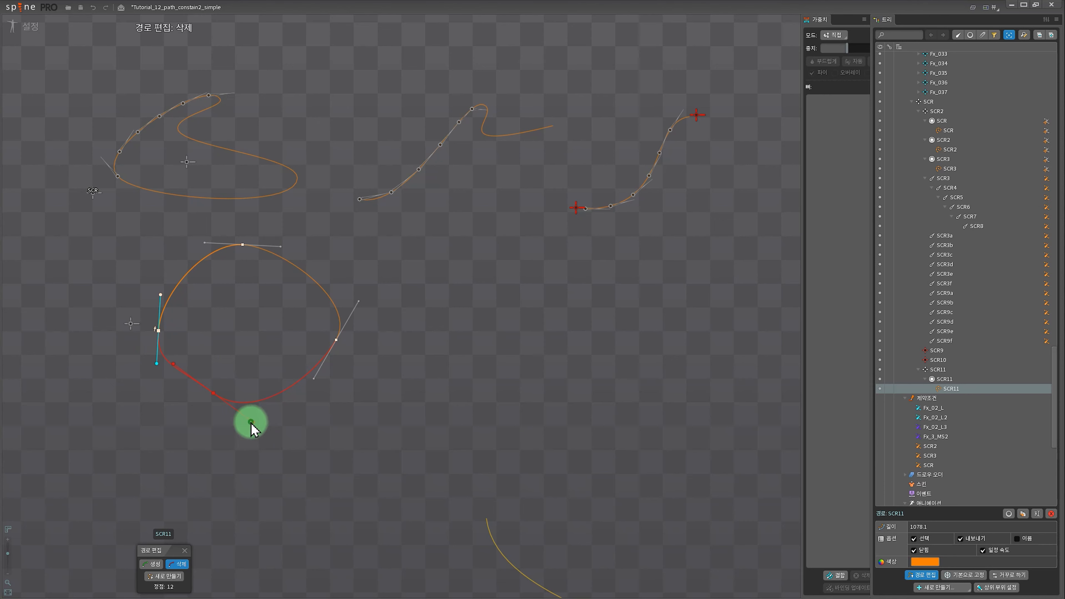
left_click_drag(251, 423, 271, 408)
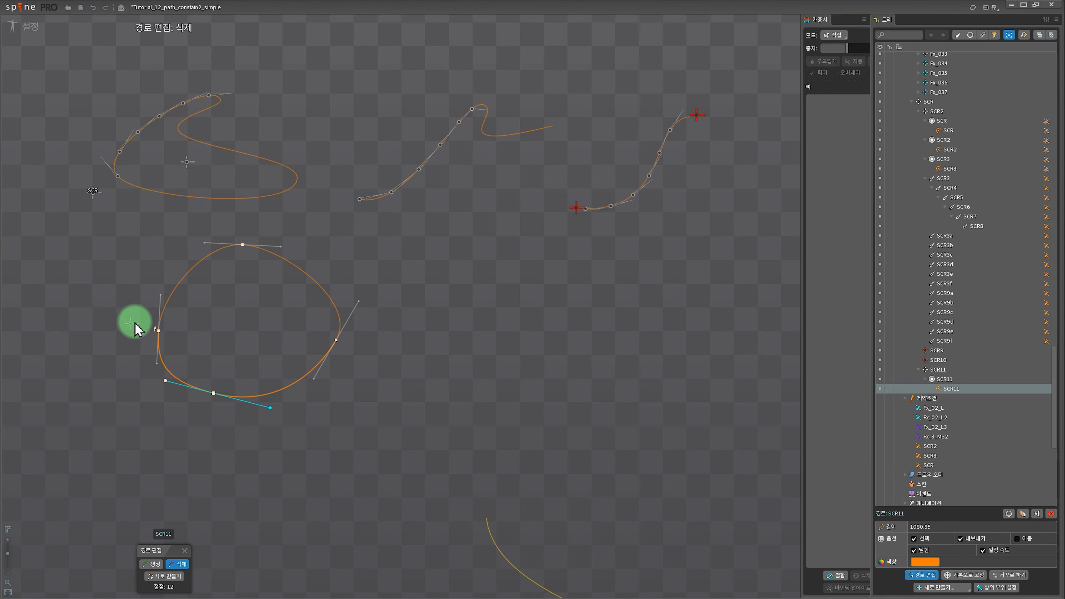
key("Escape")
key("Escape")
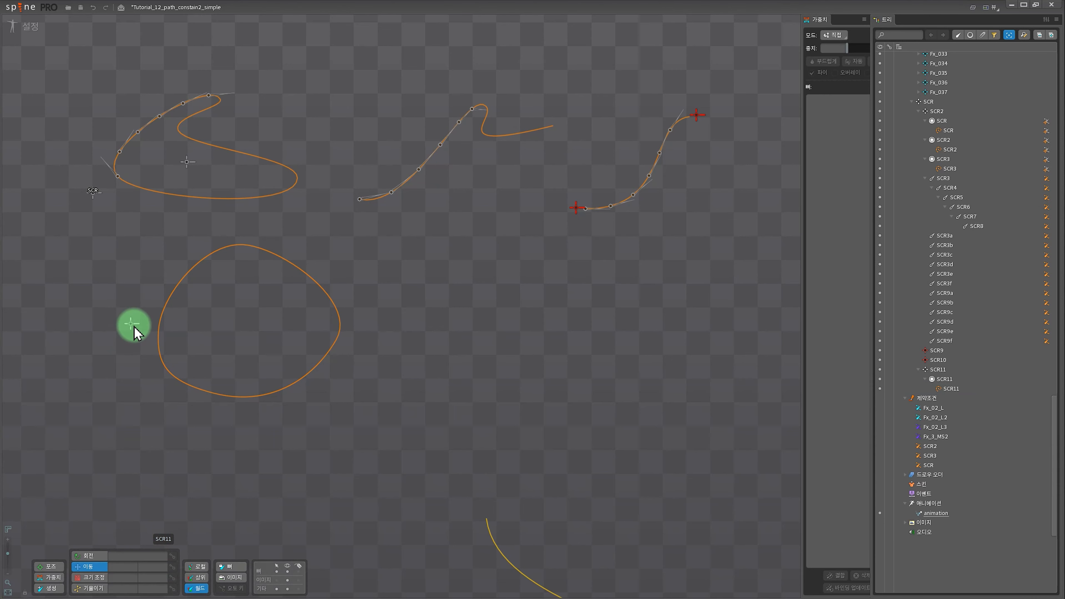
Add a second path to the same bone and shape it into an open two-point S-curve beside the loop.
left_click(135, 323)
left_click_drag(496, 377, 447, 375)
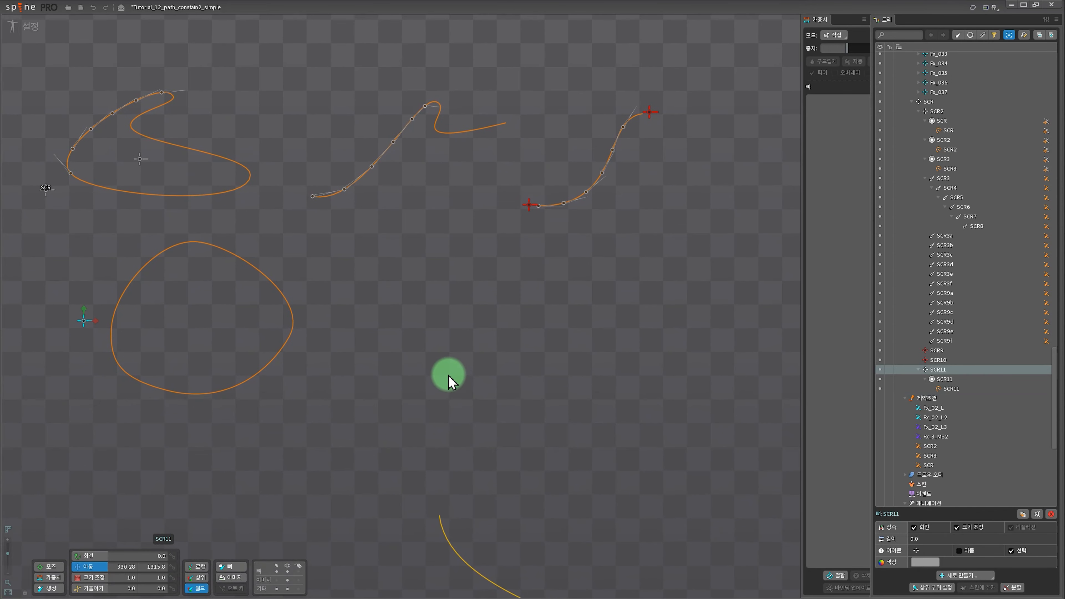
left_click(964, 575)
left_click(956, 516)
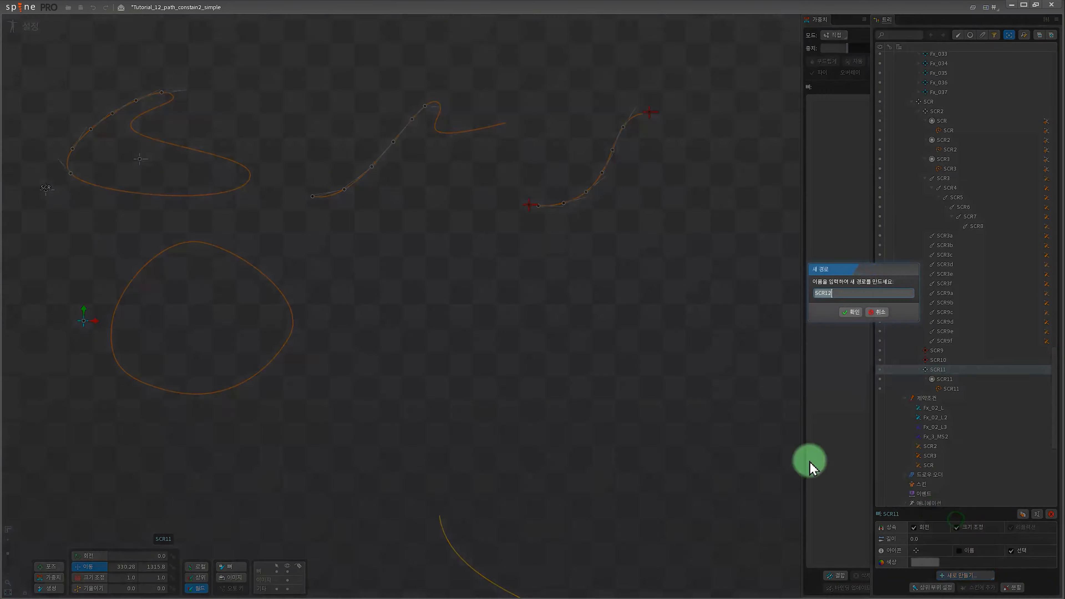
left_click(836, 313)
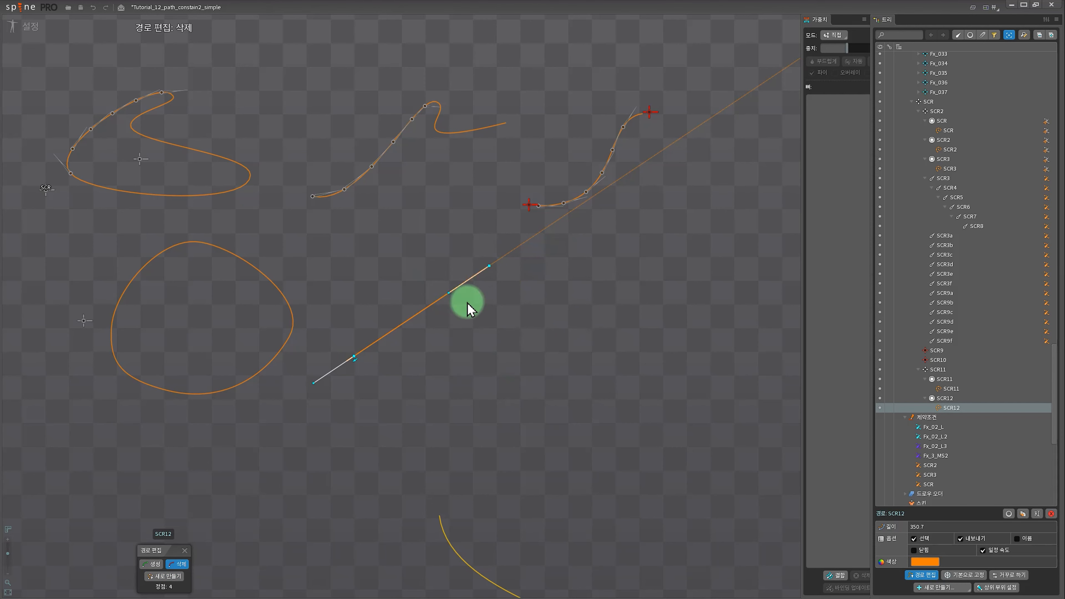
left_click_drag(448, 294, 436, 365)
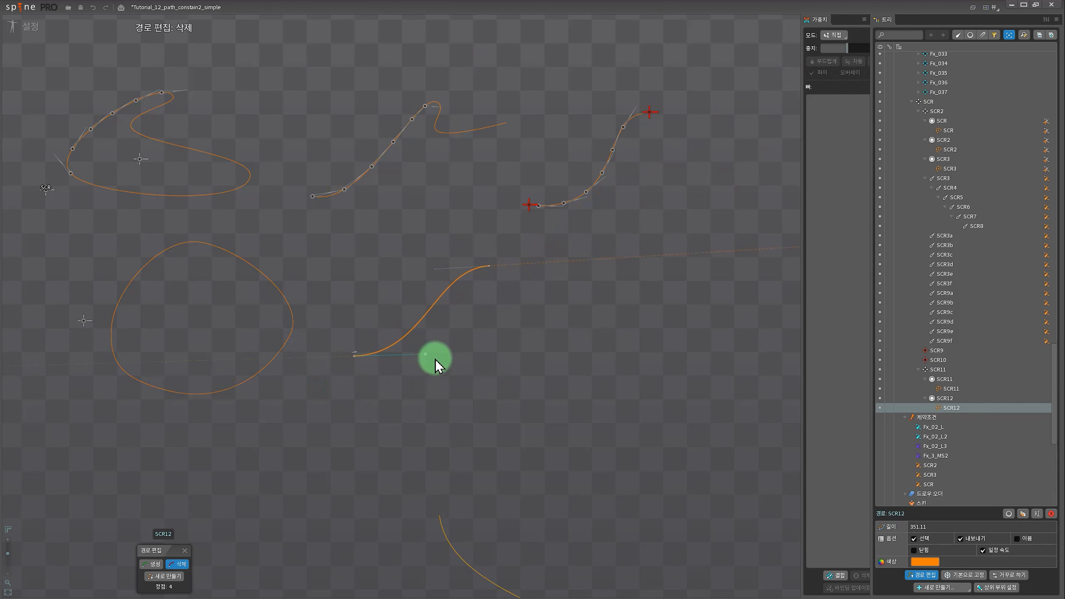
left_click_drag(345, 411, 433, 435)
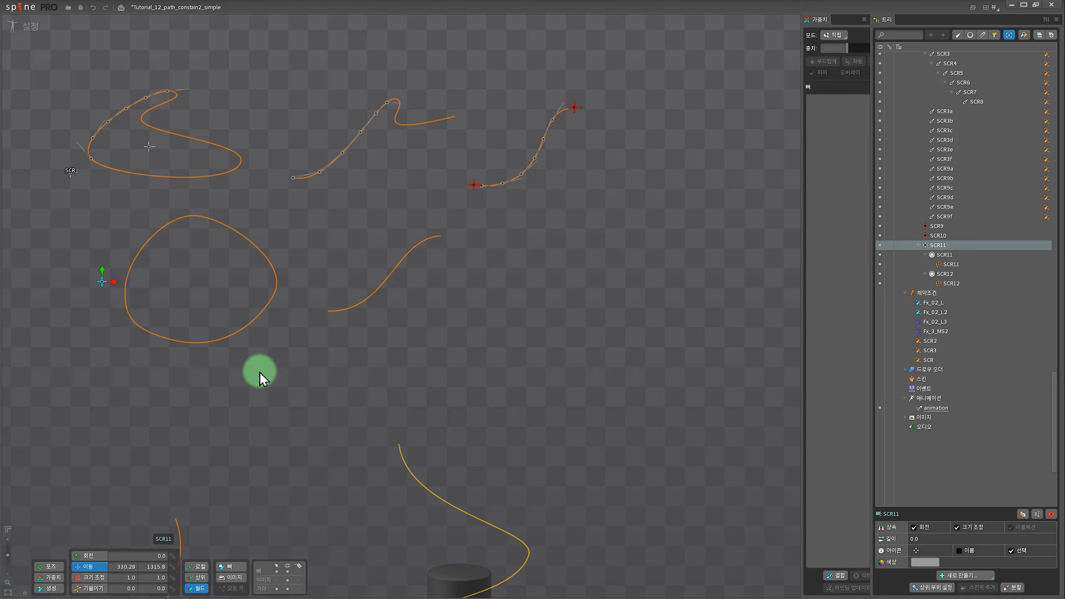
Draw a horizontal bone about 336 long below the loop and split it into 6 bones.
left_click_drag(131, 360, 265, 364)
left_click(1010, 587)
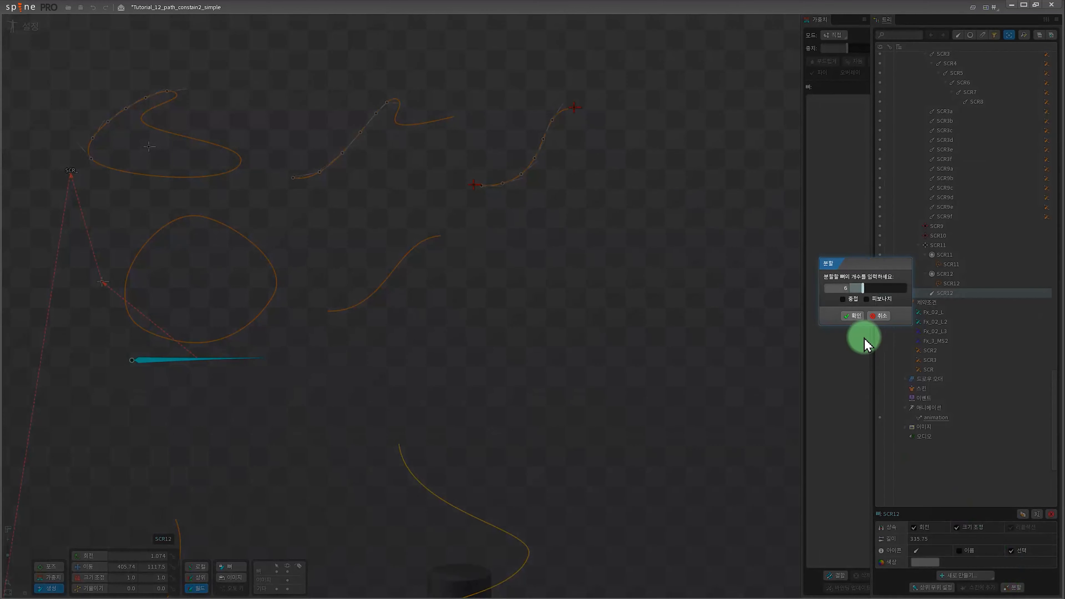
left_click(855, 316)
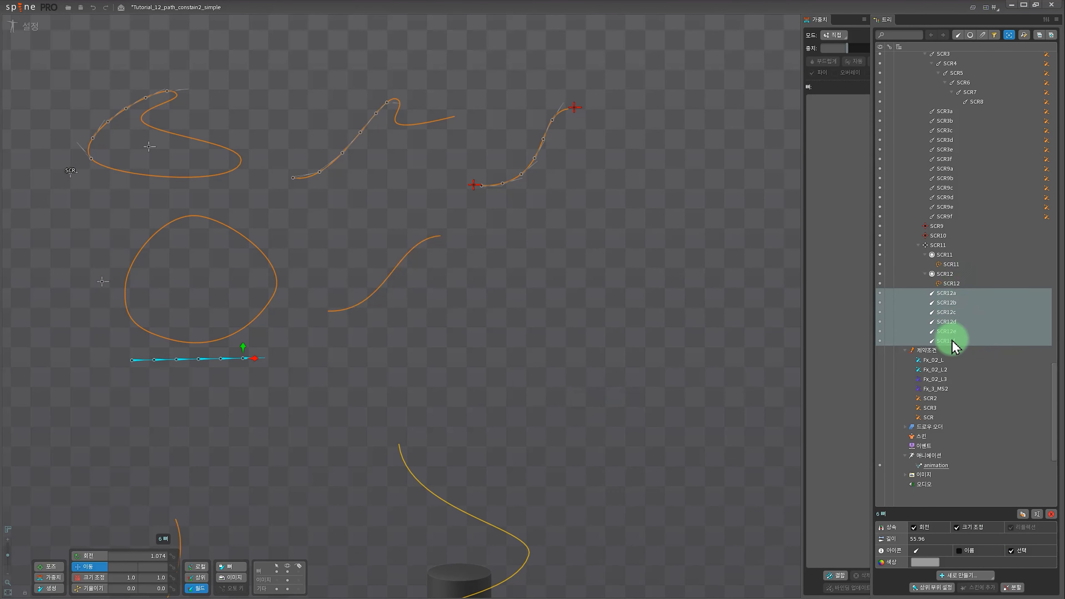
Create a path constraint for the six split bones with the closed loop as target, keeping the suggested name.
left_click(966, 579)
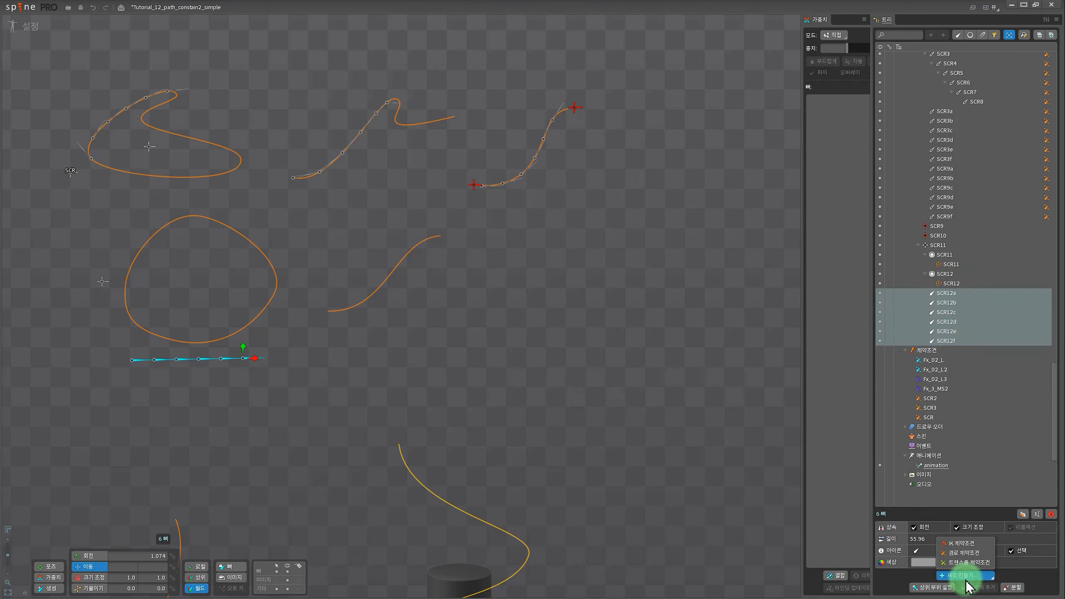
left_click(964, 553)
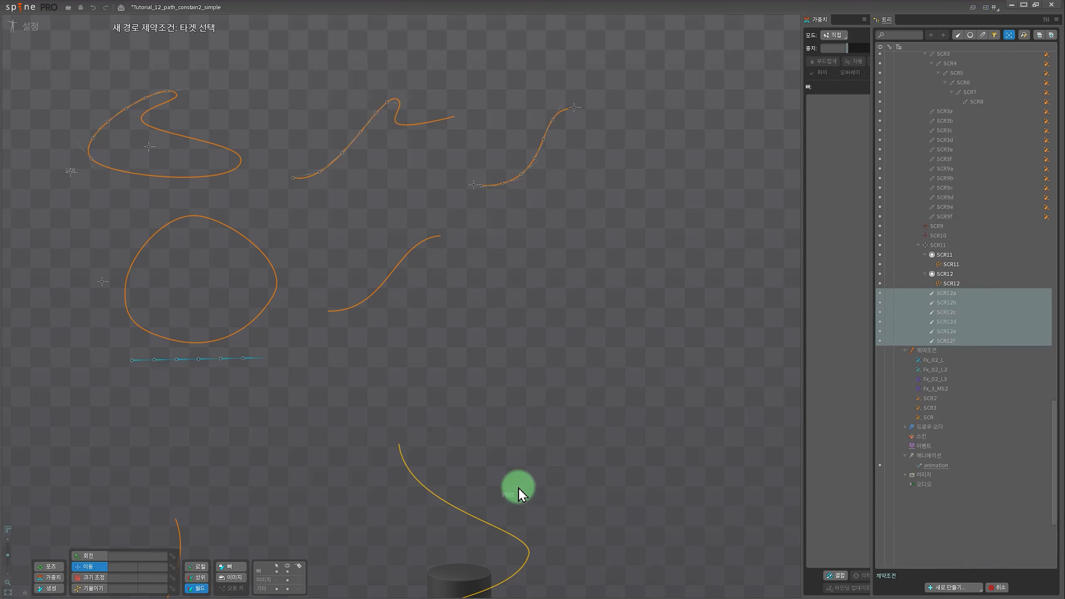
left_click(208, 347)
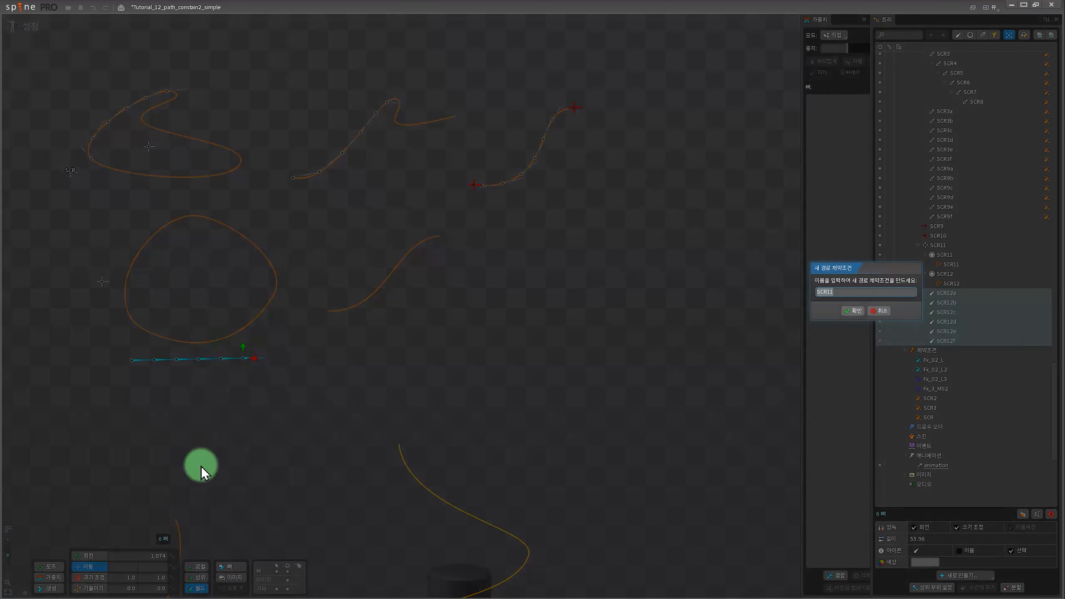
left_click(873, 308)
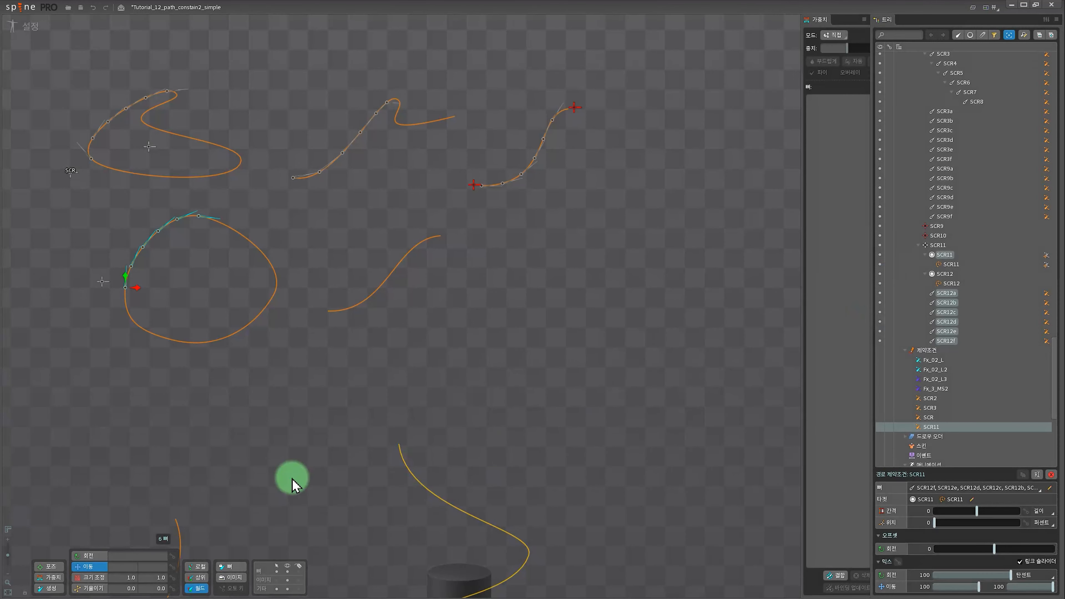
Draw a zigzag chain of five connected bones under the S-curve, parented to the bone that holds both paths.
left_click(103, 283)
key("n")
left_click_drag(306, 329, 347, 315)
mouse_move(347, 315)
left_mouse_down()
mouse_move(386, 336)
mouse_move(396, 321)
left_mouse_up()
left_click_drag(395, 321, 434, 334)
key("v")
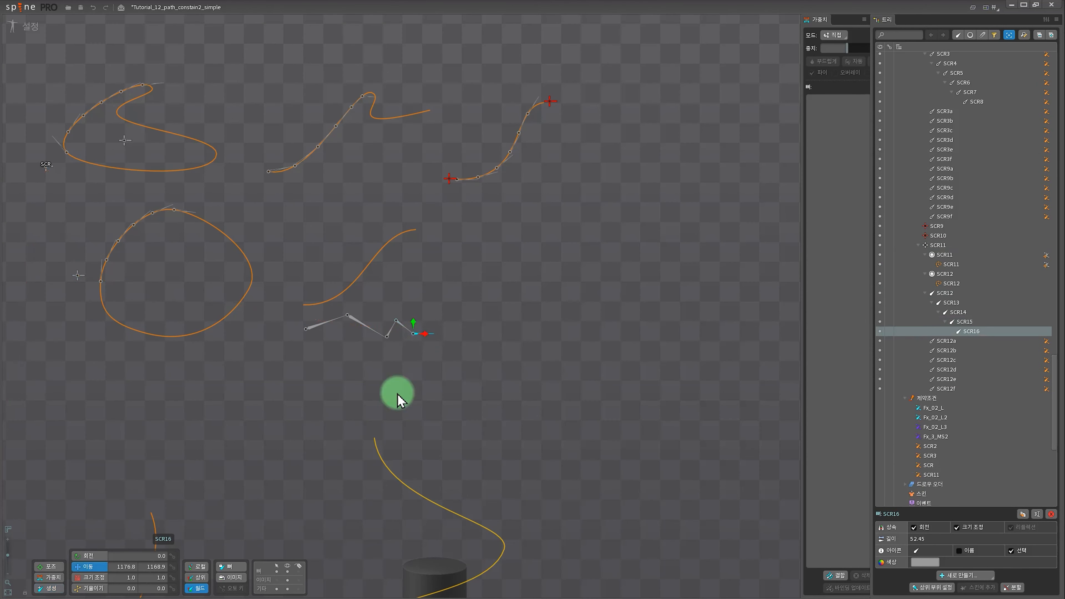
Create a path constraint for the five chained bones with the S-curve as target, keeping the suggested name.
left_click_drag(946, 294, 964, 331)
left_click(965, 575)
left_click(974, 557)
left_click(363, 270)
left_click(848, 312)
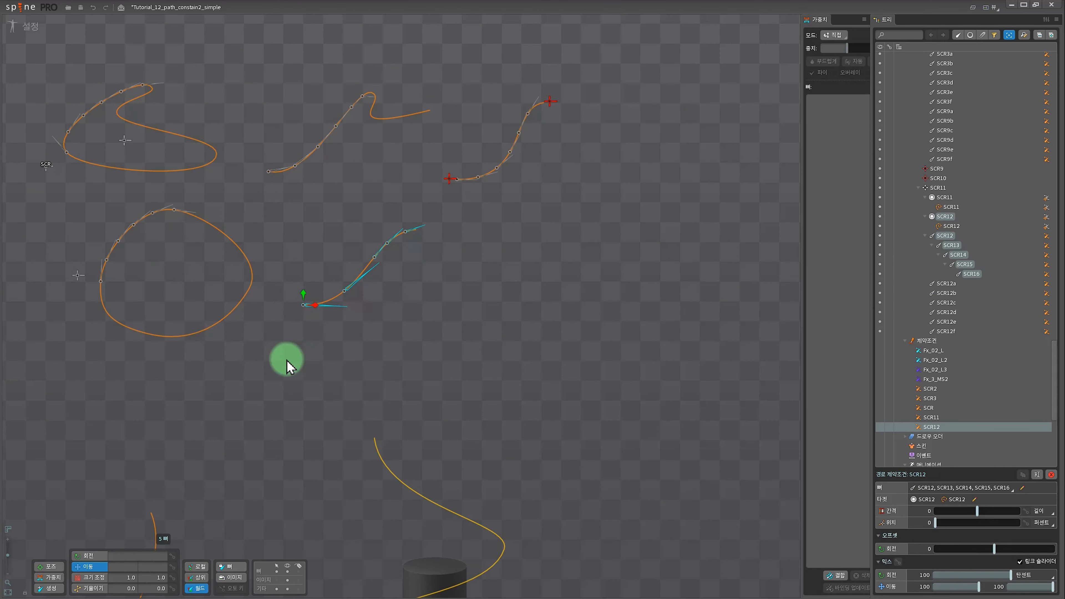
Set the rotate and translate mix of the S-curve's path constraint to 0.
left_click_drag(286, 359, 335, 394)
scroll(337, 376, "up", 2)
left_click_drag(355, 355, 389, 375)
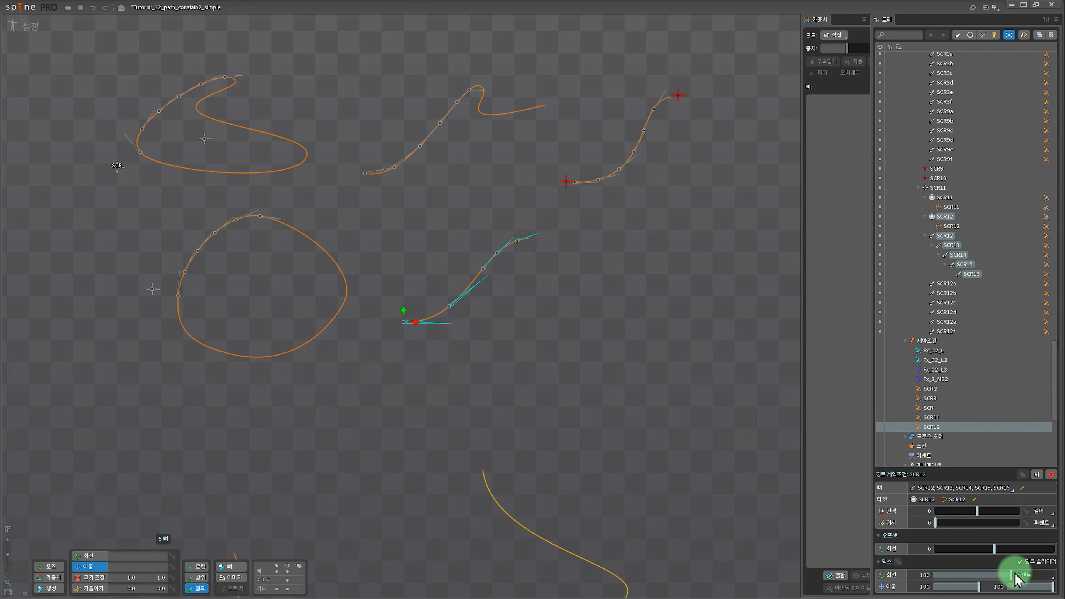
left_click_drag(1012, 571, 911, 581)
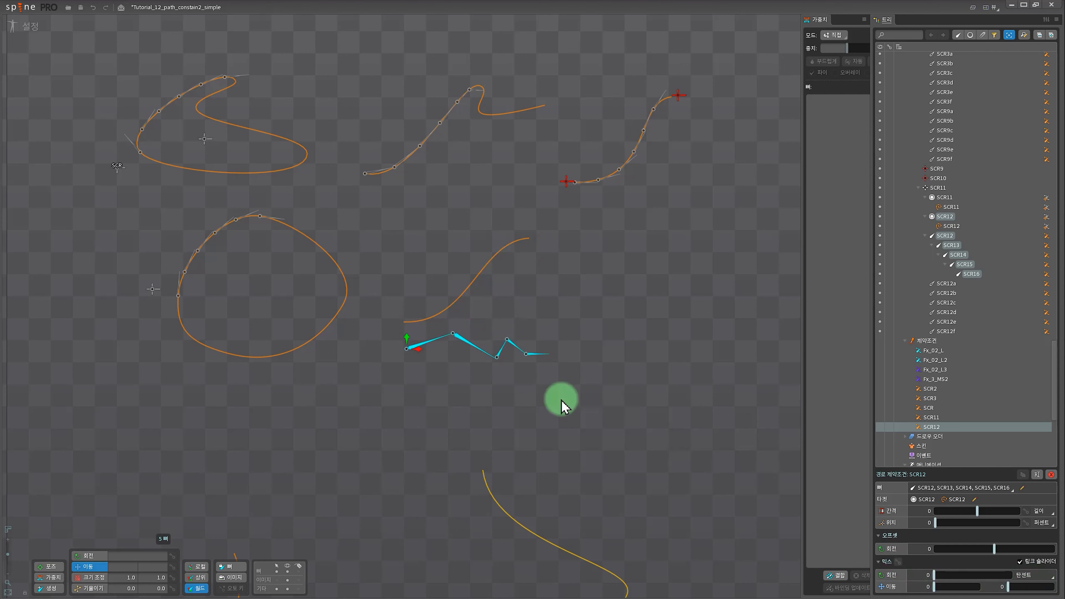
Create a path constraint targeting the S-curve with the five chained bones selected in reverse, from SCR16 back to SCR12.
left_click(561, 403)
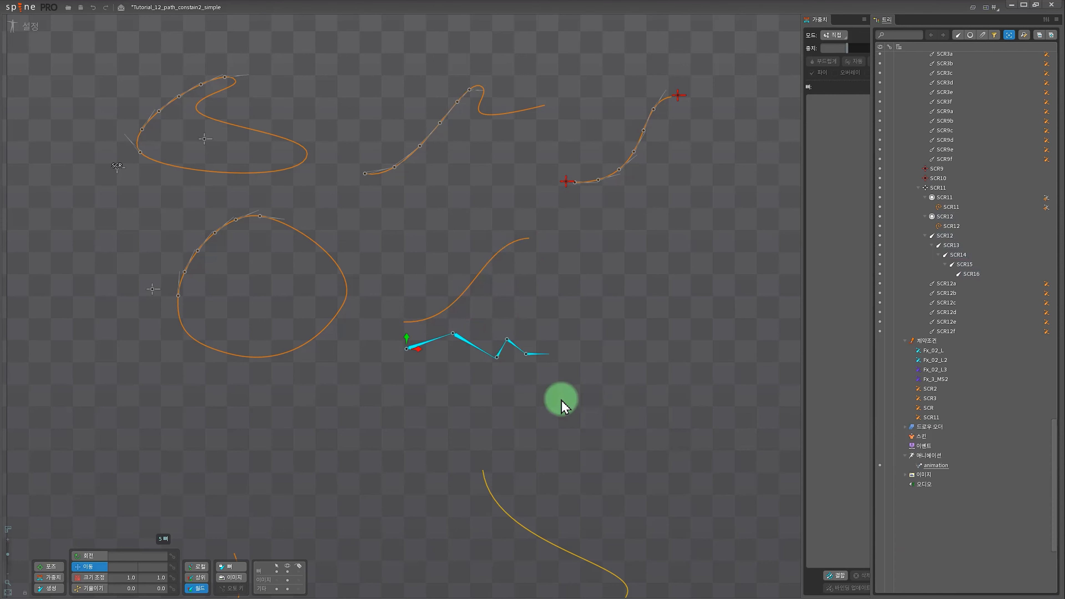
left_click(534, 353)
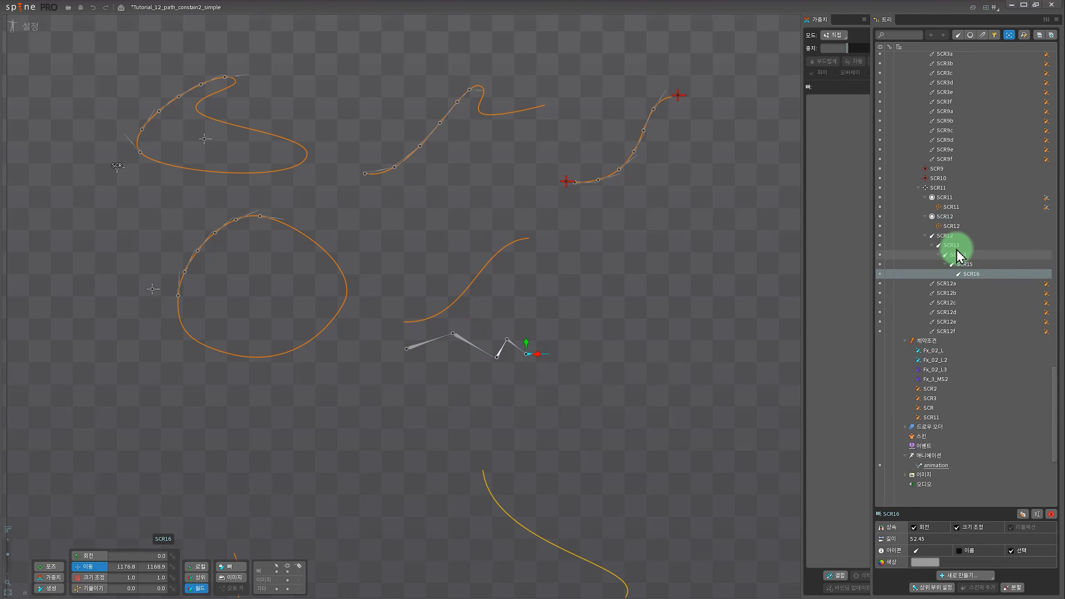
left_click(946, 236, "shift")
left_click(970, 577)
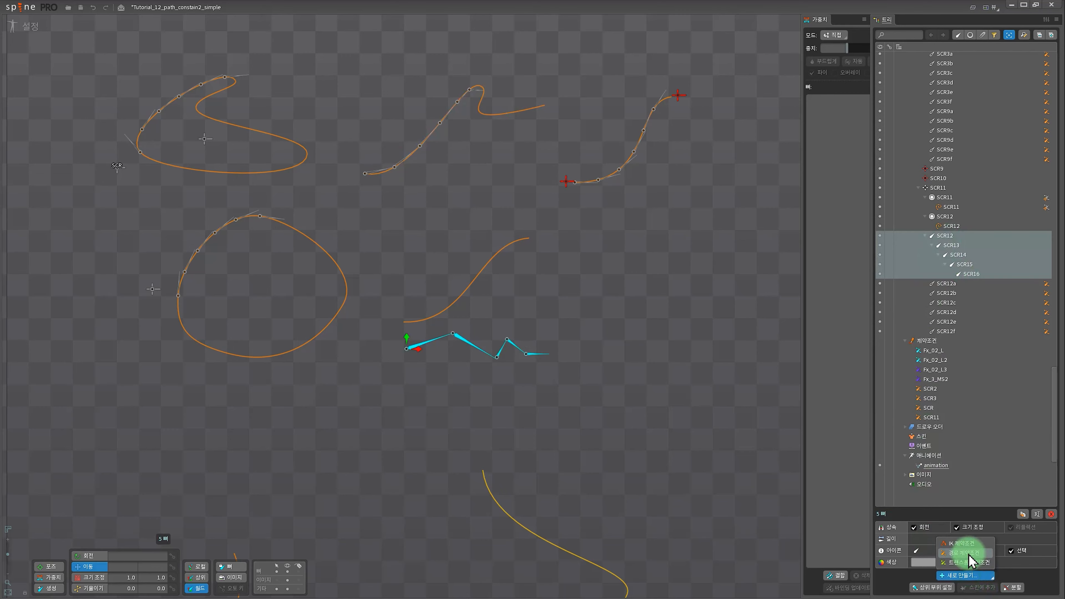
left_click(462, 296)
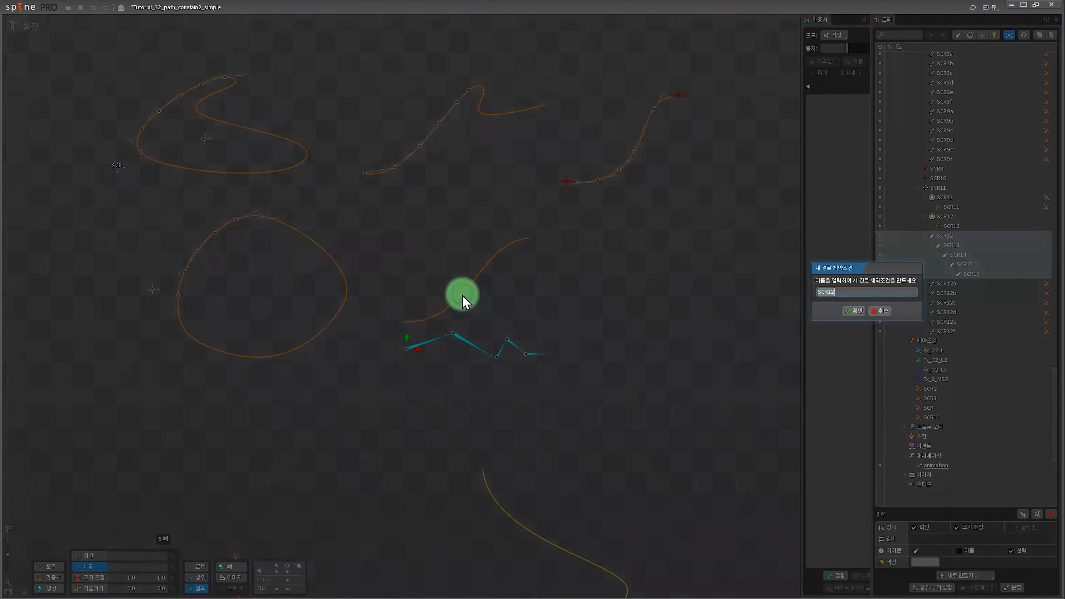
left_click(860, 309)
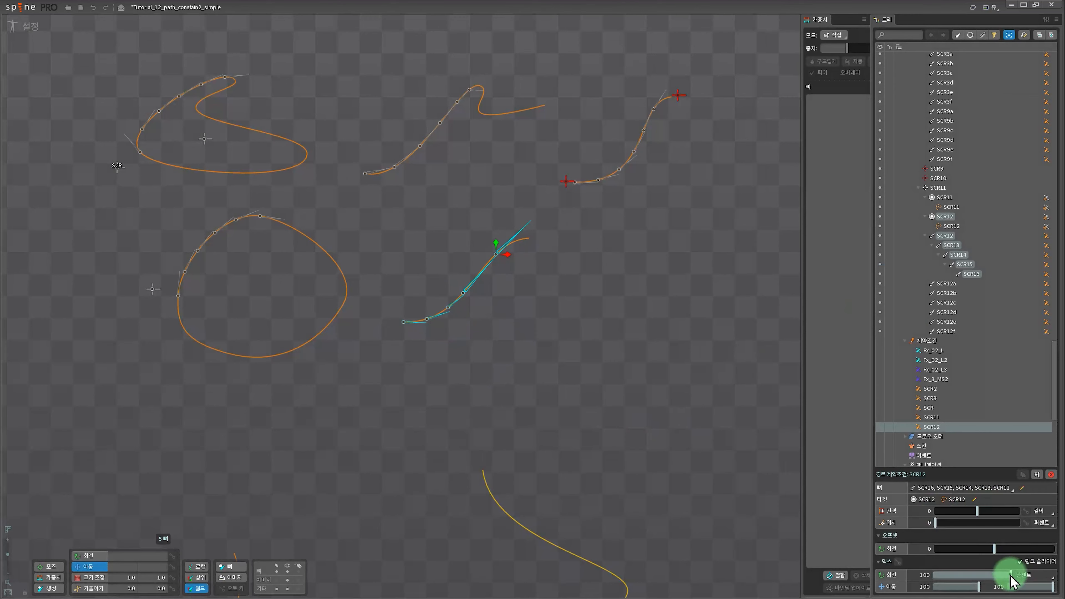
Set the reversed constraint's rotate and translate mix to 0, and undo back to before that constraint was created.
left_click_drag(1009, 574, 905, 571)
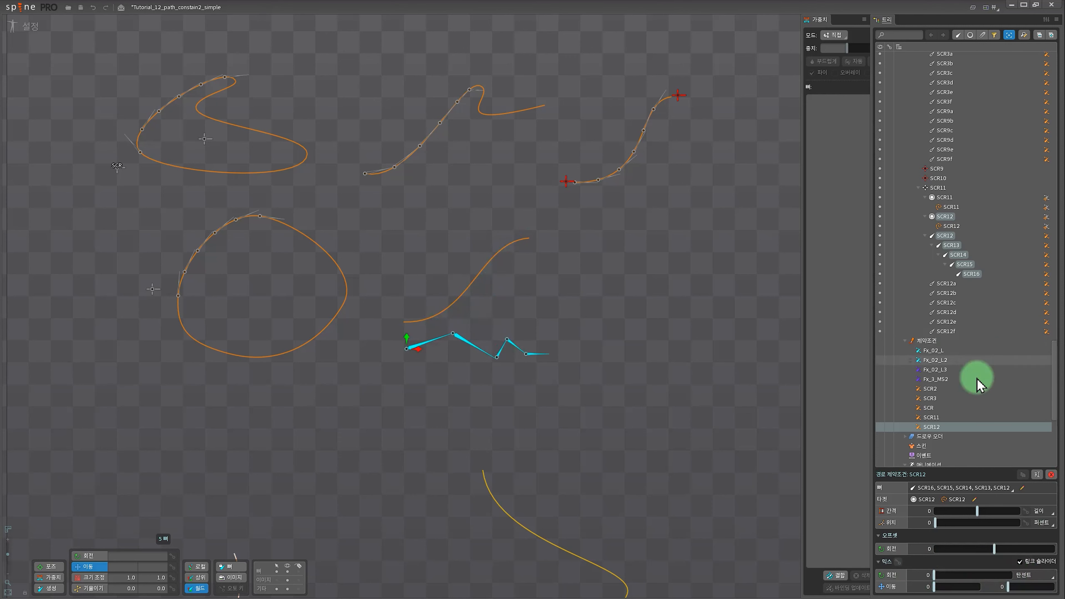
key("ctrl+z")
key("ctrl+z")
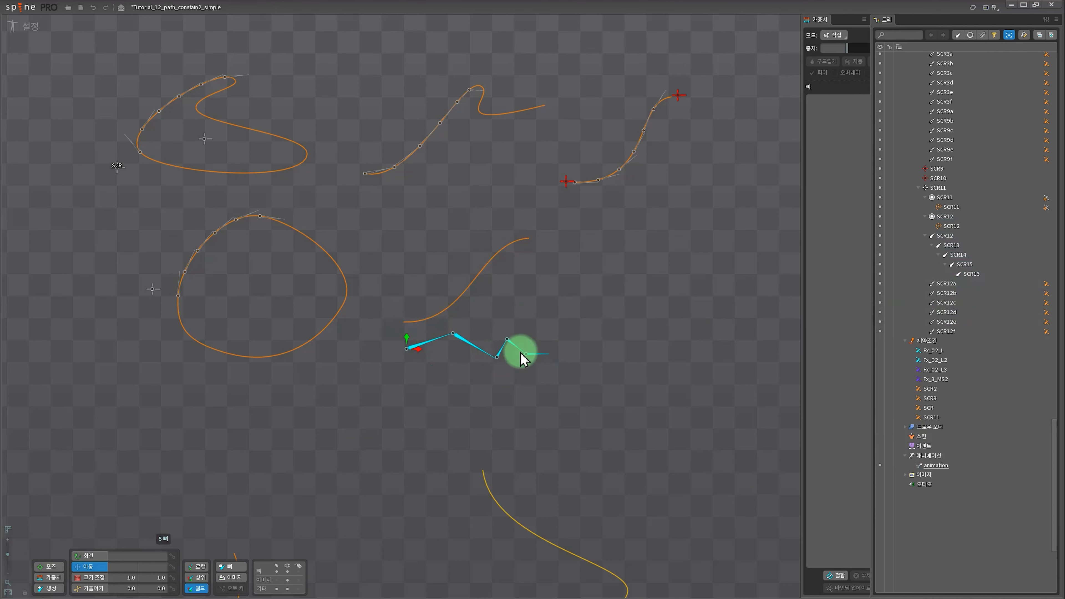
Create a path constraint targeting the S-curve with the five bones selected in order from SCR12 to SCR16, and try its mix.
key("space")
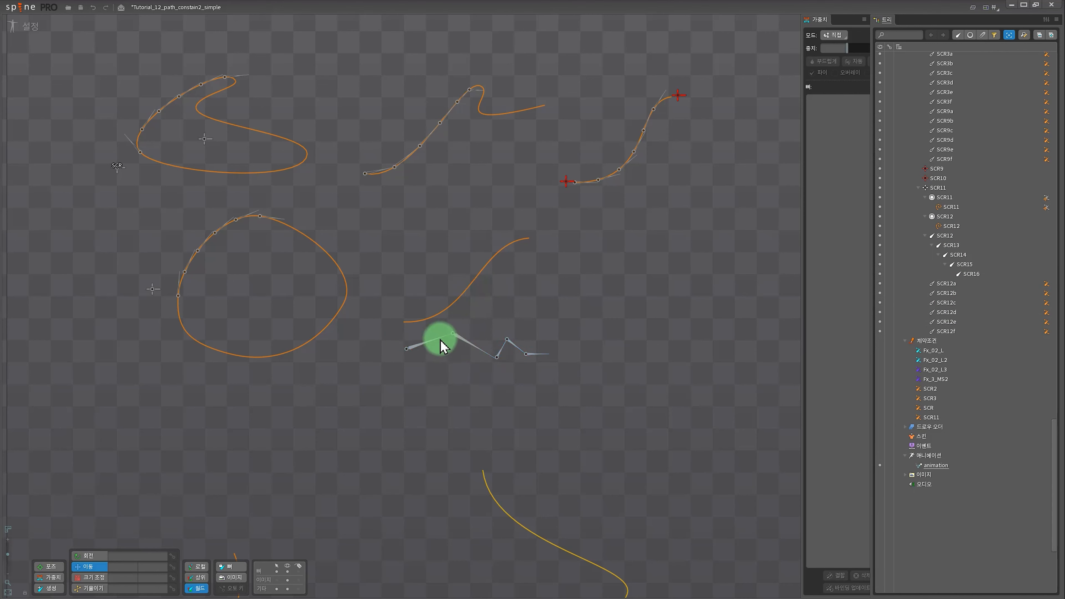
left_click(430, 343)
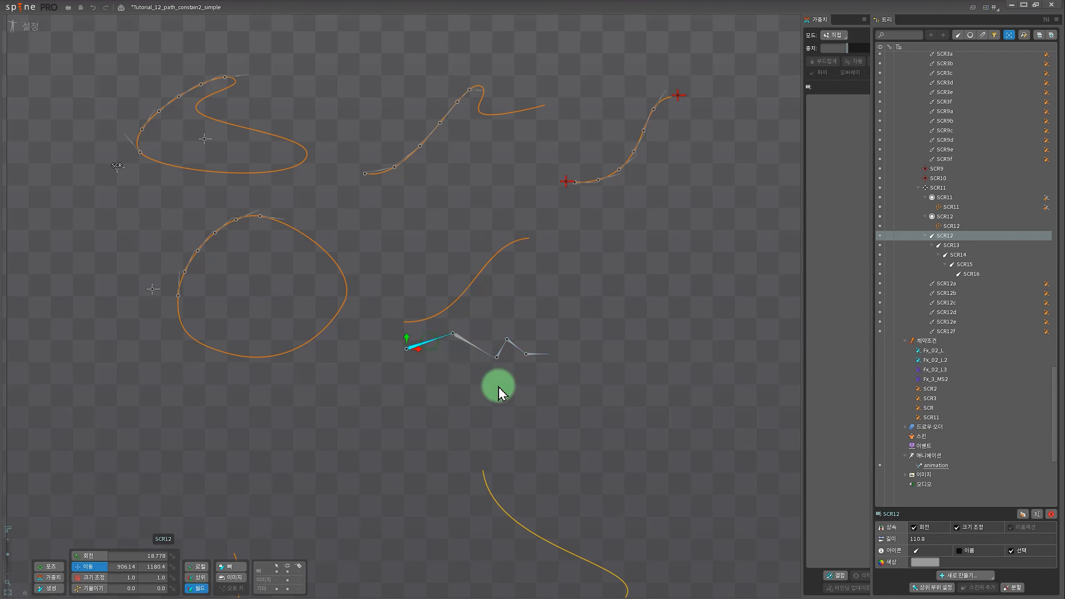
left_click(948, 248, "ctrl")
left_click(956, 253, "ctrl")
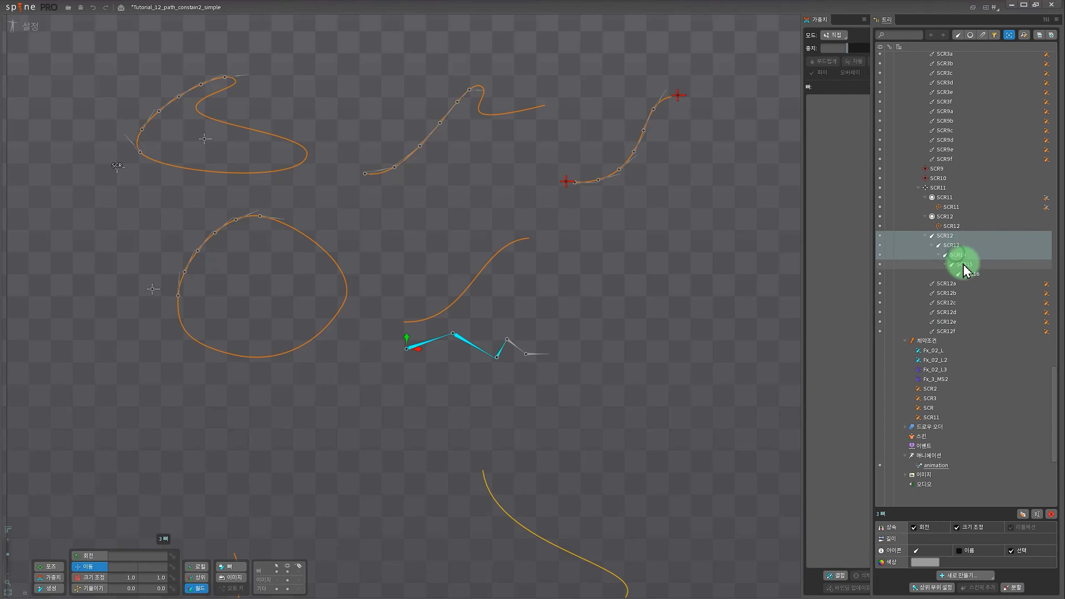
left_click(968, 265, "ctrl")
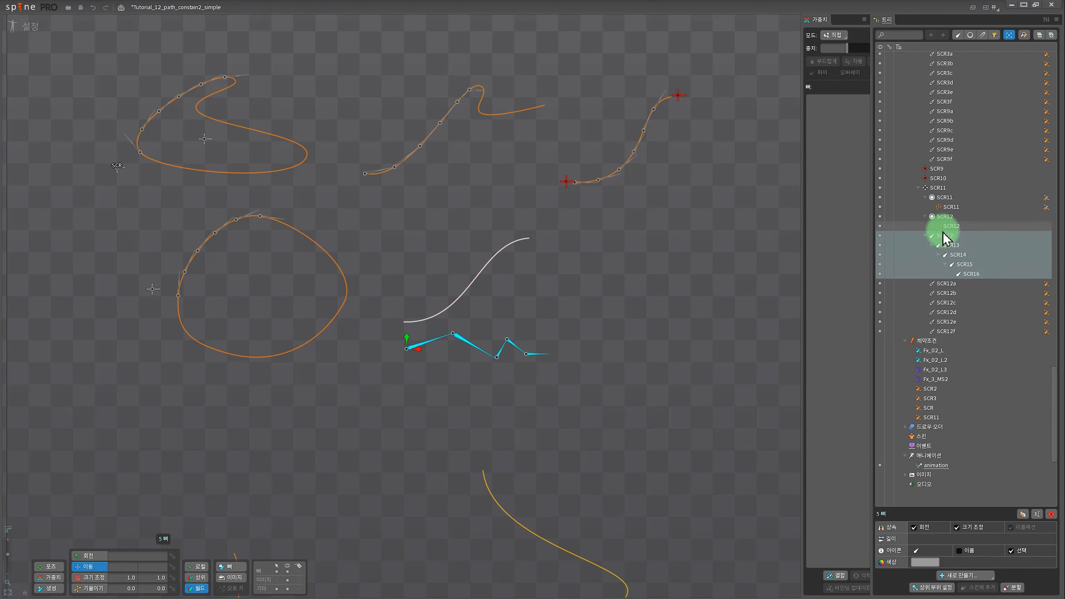
left_click(965, 576)
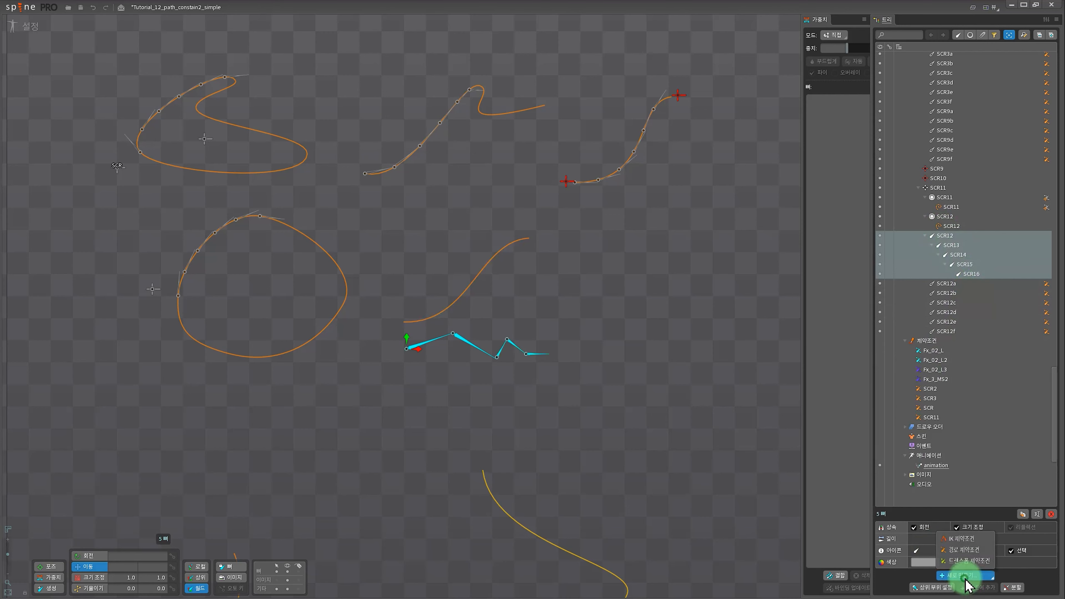
left_click(963, 554)
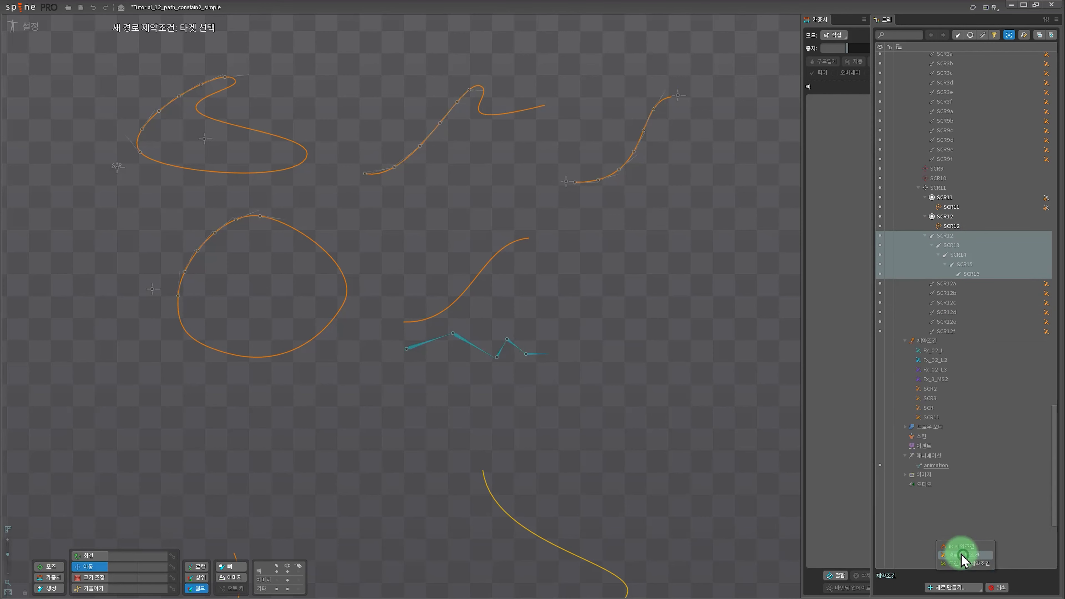
left_click(462, 292)
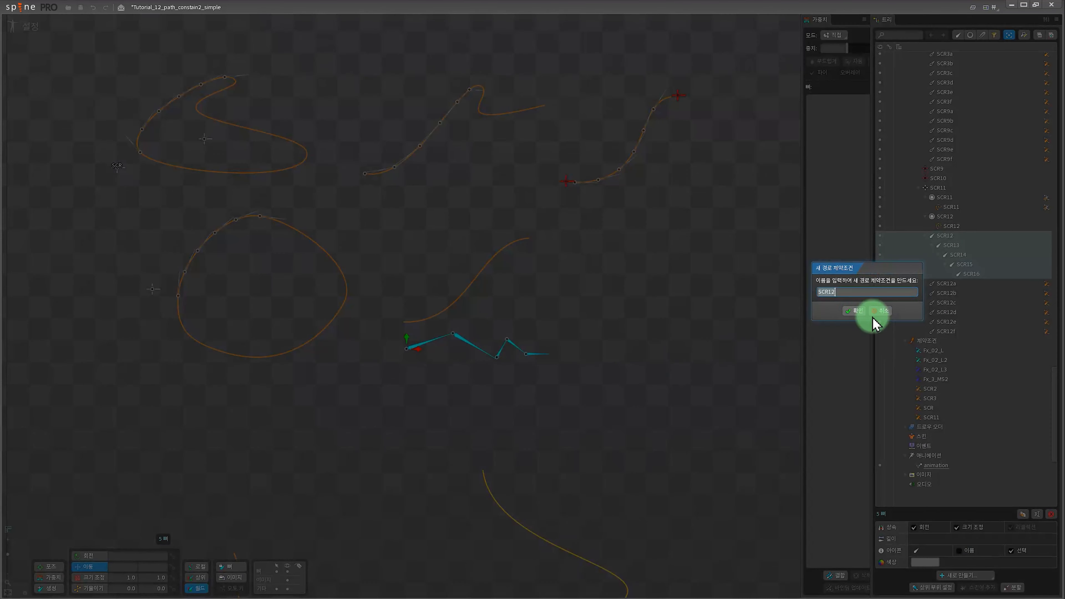
left_click(855, 312)
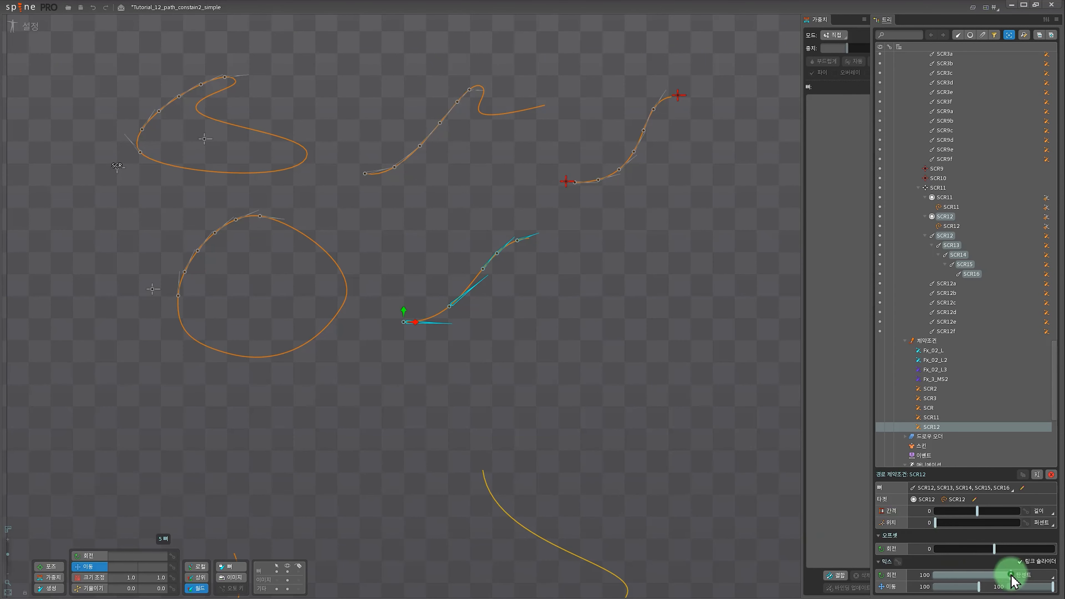
left_click_drag(1013, 581, 884, 581)
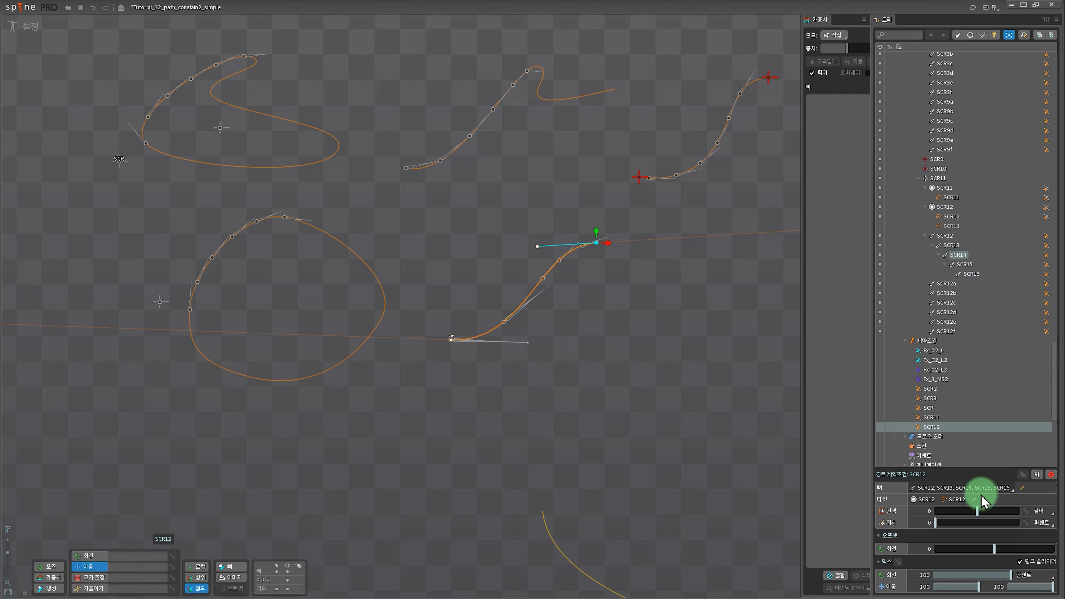
Move SCR16 to the start of the S-curve constraint's bone order and back to the end.
left_click(951, 493)
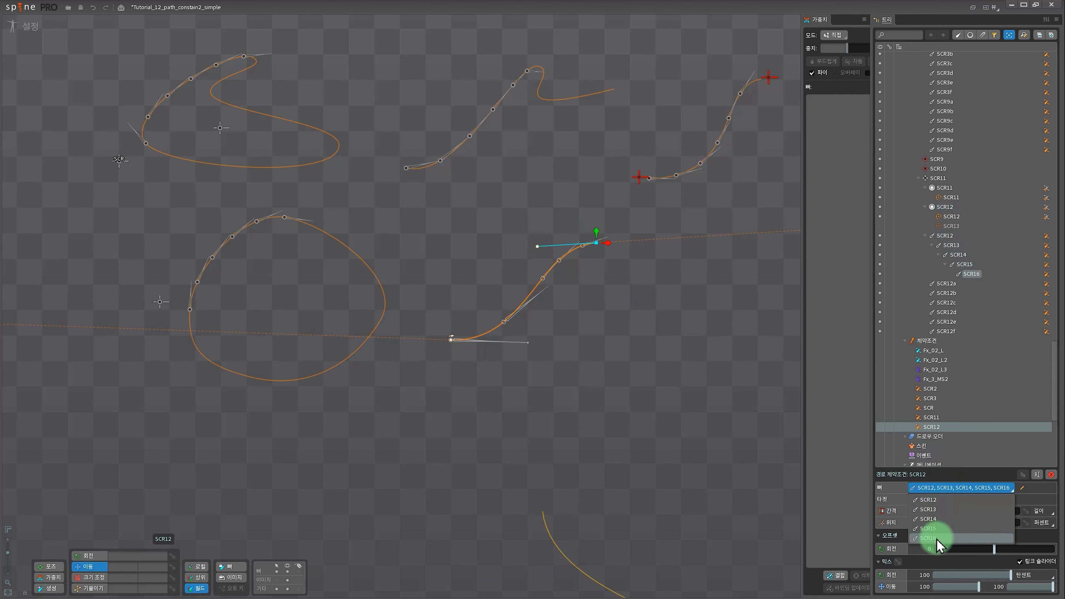
left_click_drag(931, 534, 931, 501)
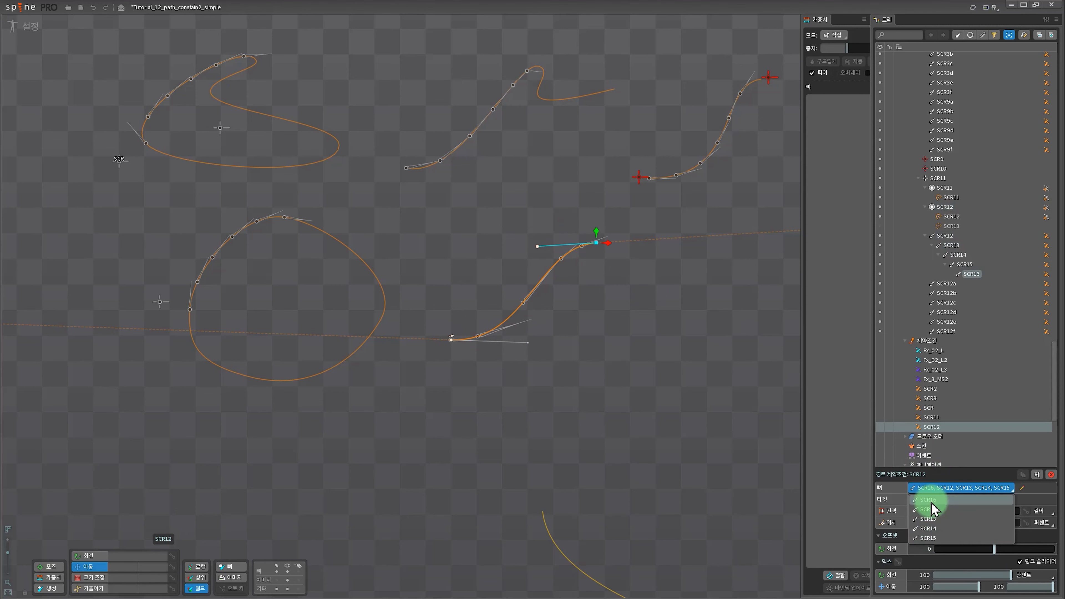
mouse_move(934, 538)
left_mouse_down()
mouse_move(935, 517)
mouse_move(953, 512)
mouse_move(939, 538)
left_mouse_up()
left_click_drag(932, 502, 932, 539)
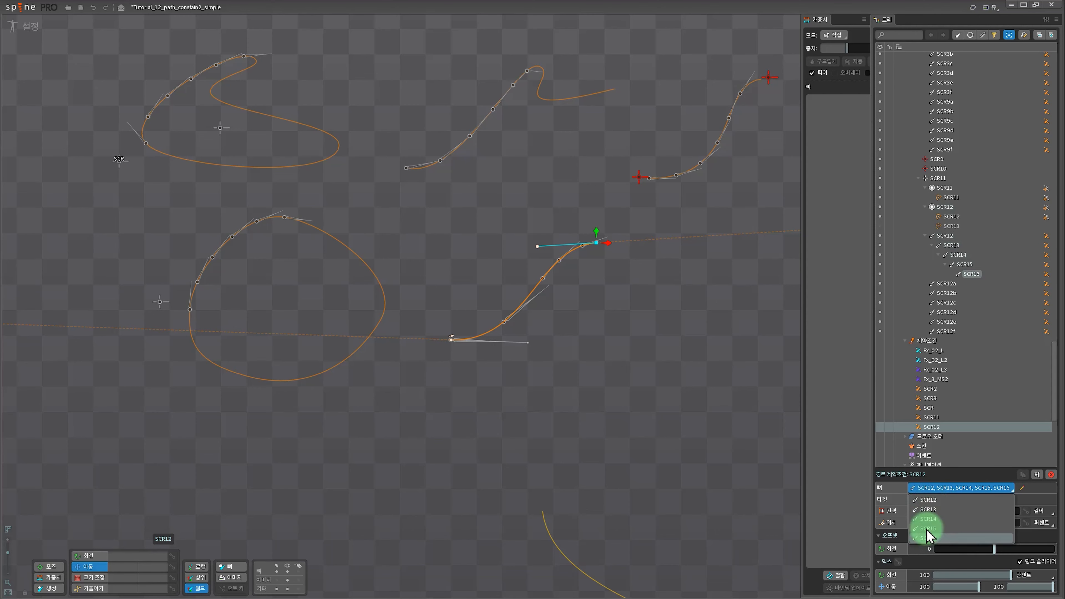
left_click(929, 509)
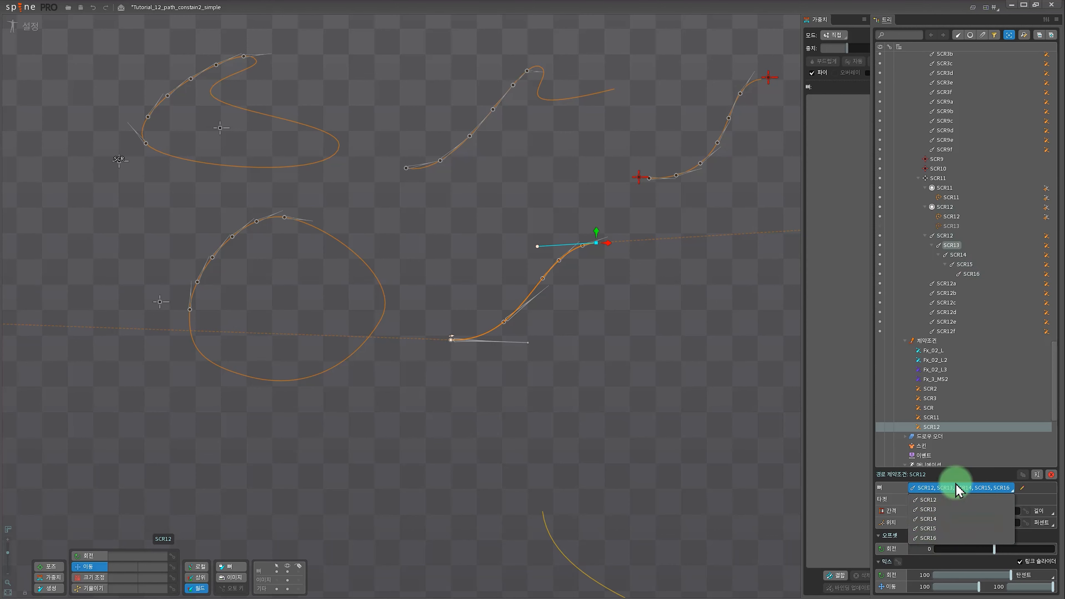
Clear the S-curve constraint's bones and reassign the chained bones in order from SCR12 to SCR16.
left_click(1022, 488)
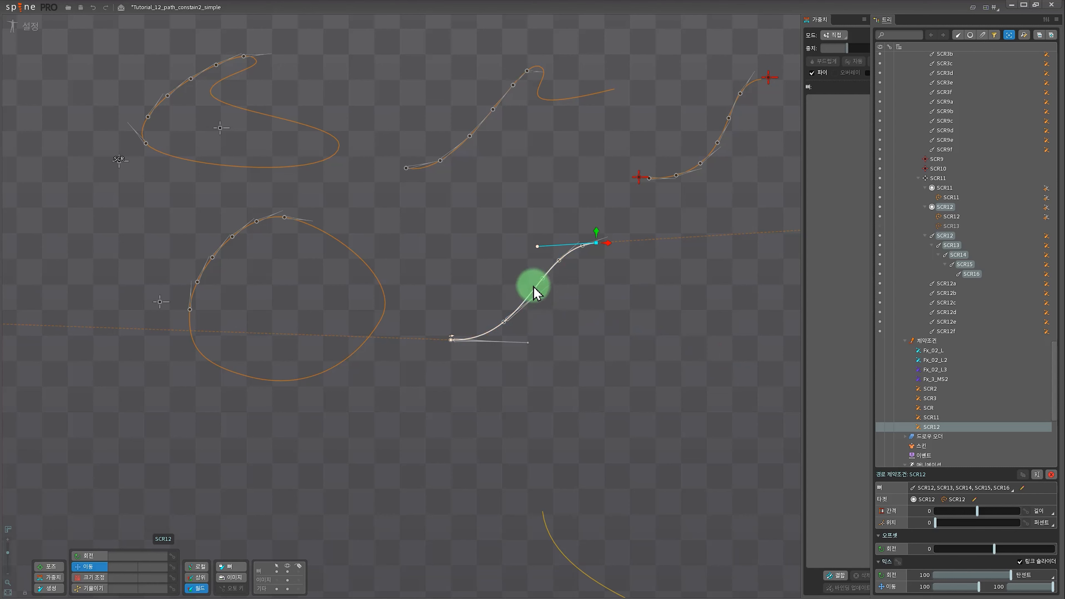
left_click(1022, 488)
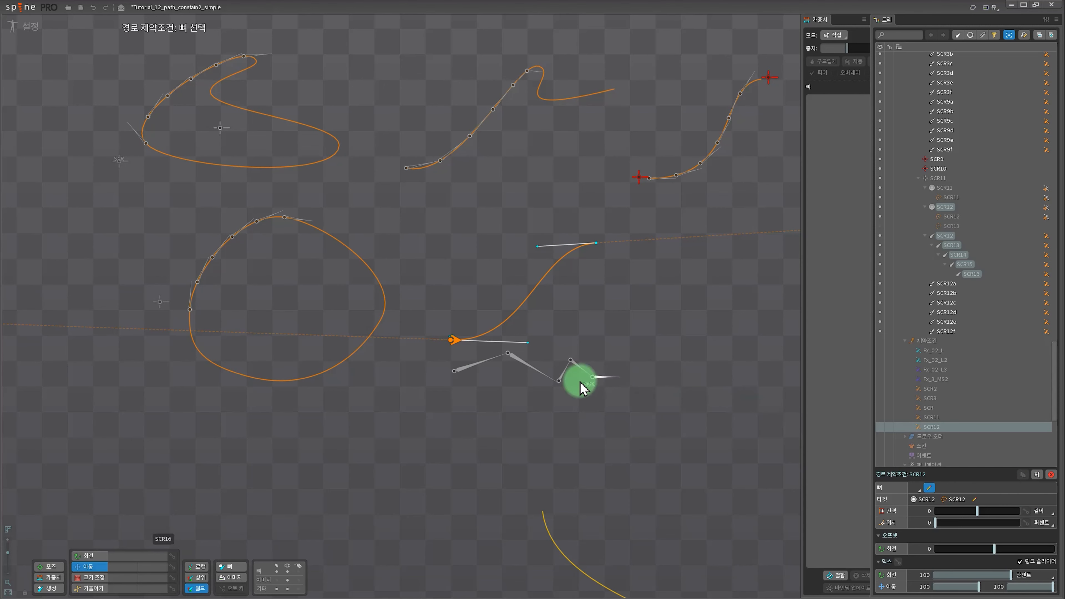
left_click(477, 368)
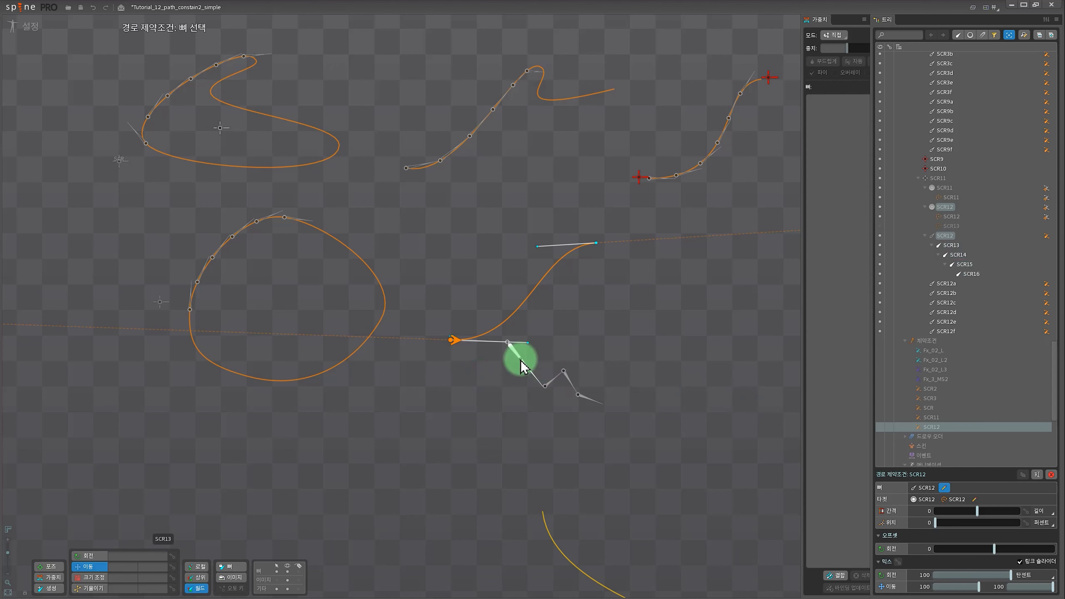
left_click(521, 367)
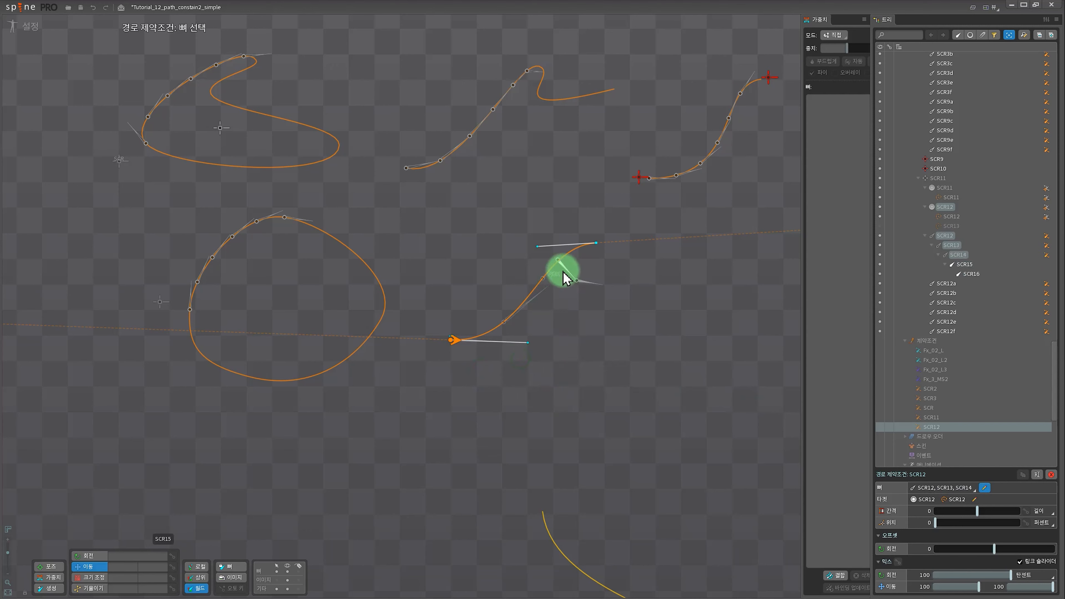
left_click(579, 287)
left_click(578, 236)
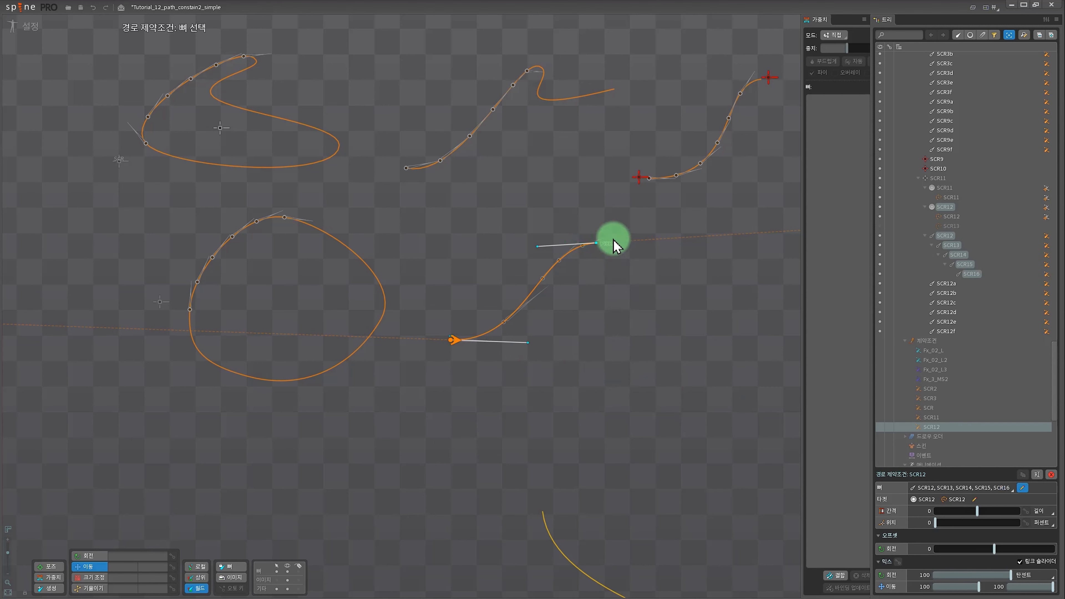
left_click(643, 309)
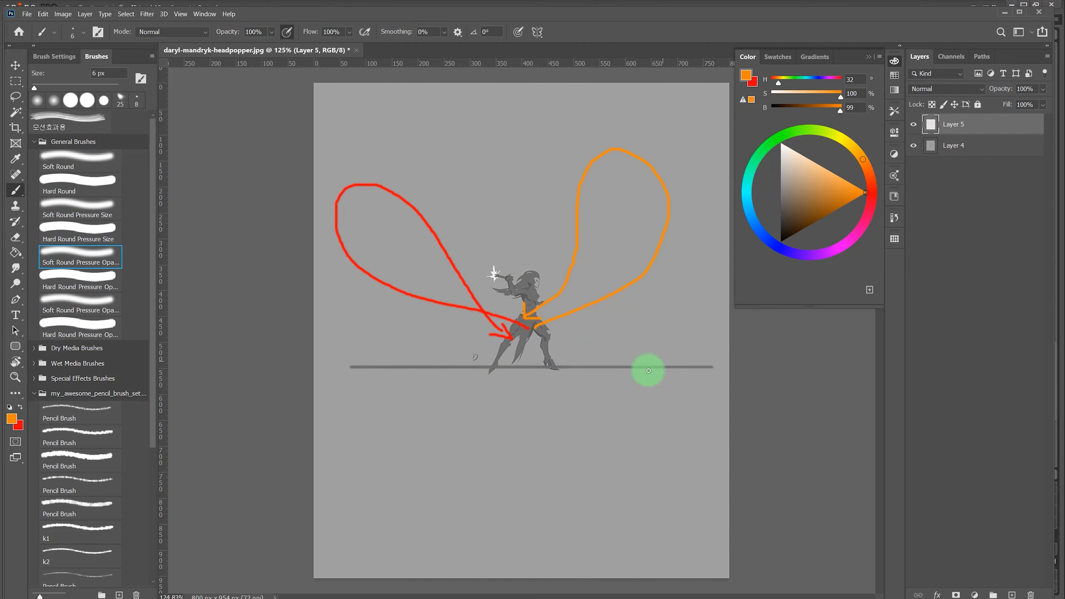
Examine the character sketch with the red and orange looping paths in Photoshop at closer range, and return to Spine.
left_click_drag(577, 357, 595, 364)
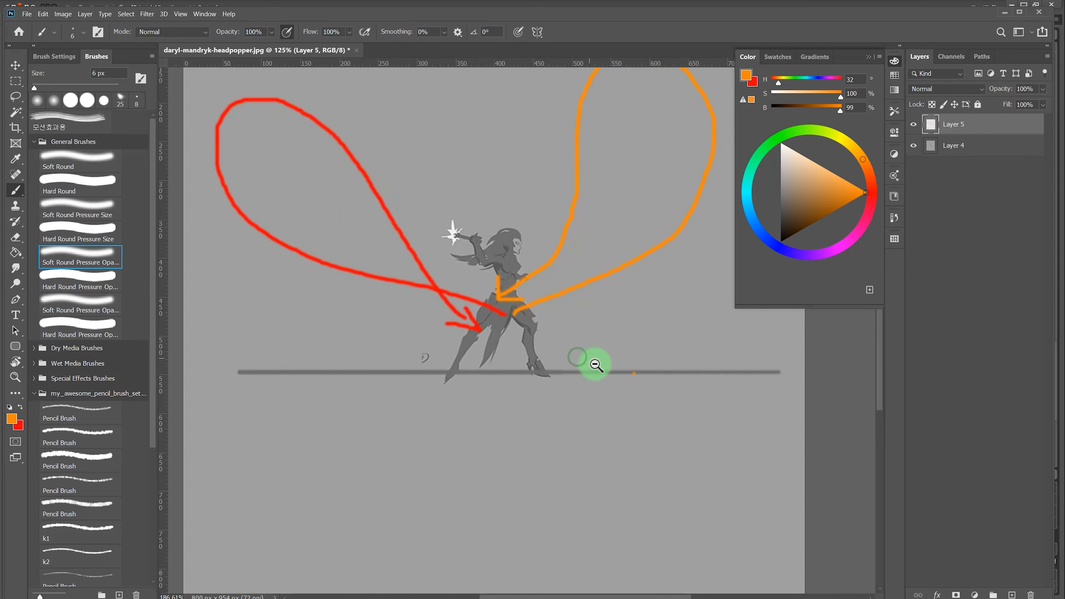
left_click_drag(601, 323, 596, 364)
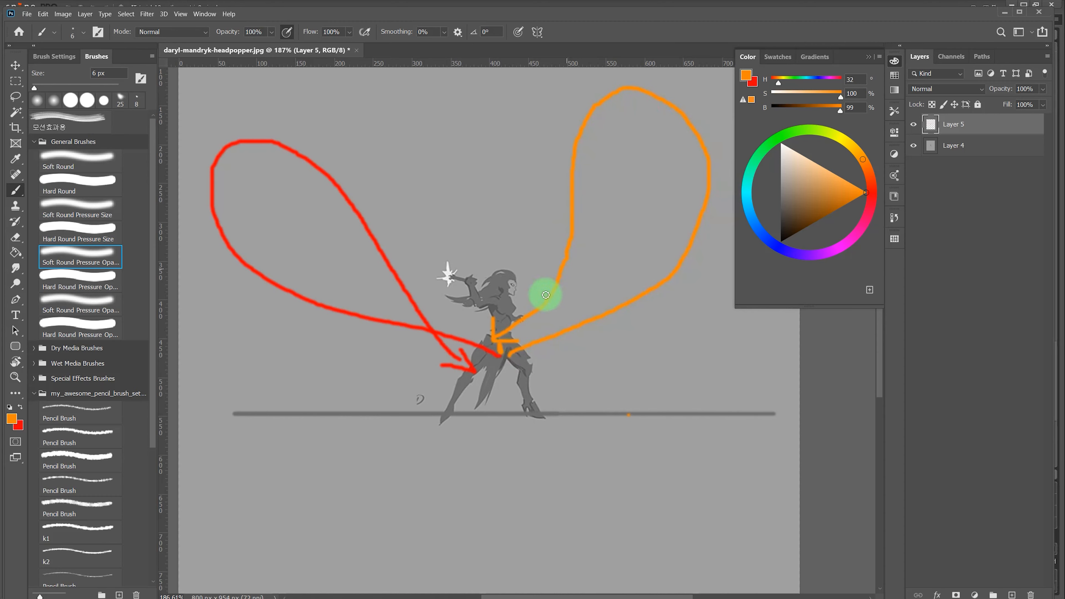
left_click(1004, 13)
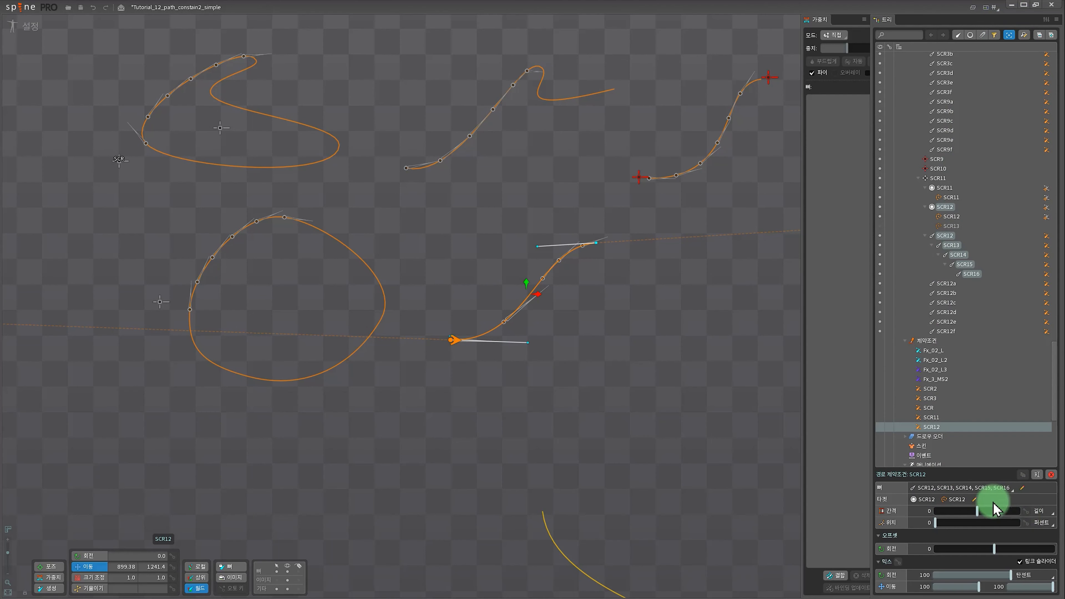
Try retargeting the SCR12 path constraint to the closed loop, and reselect the constraint through the S-curve path.
left_click(975, 500)
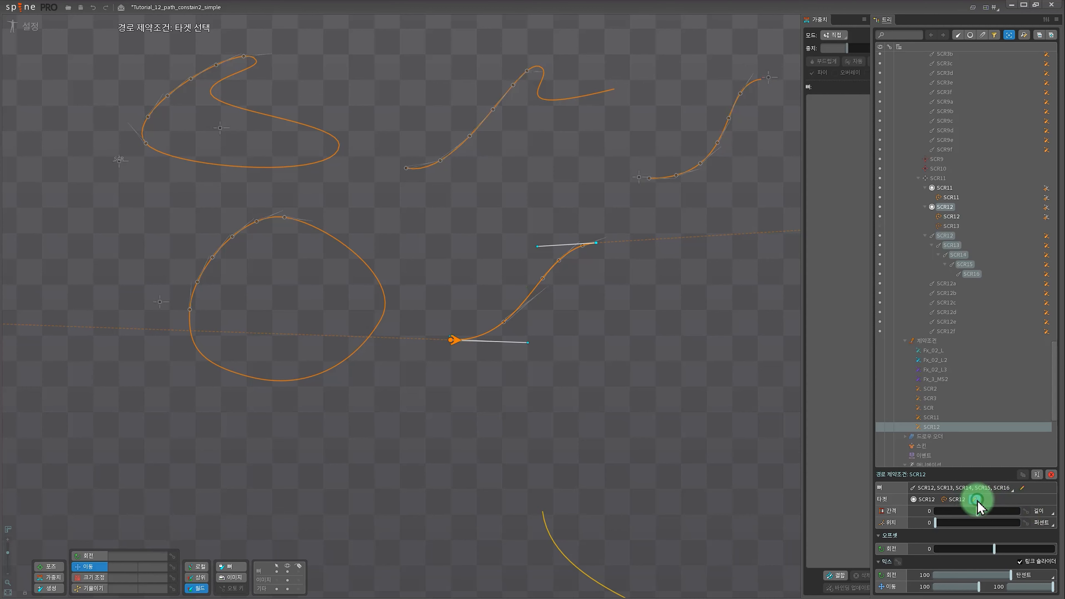
left_click(362, 261)
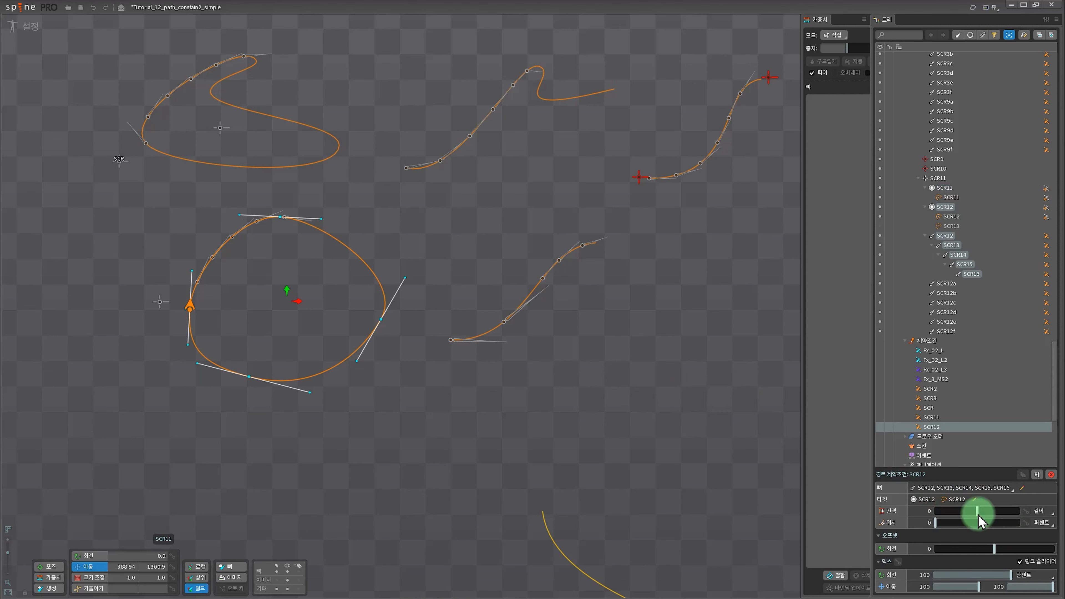
left_click(540, 296)
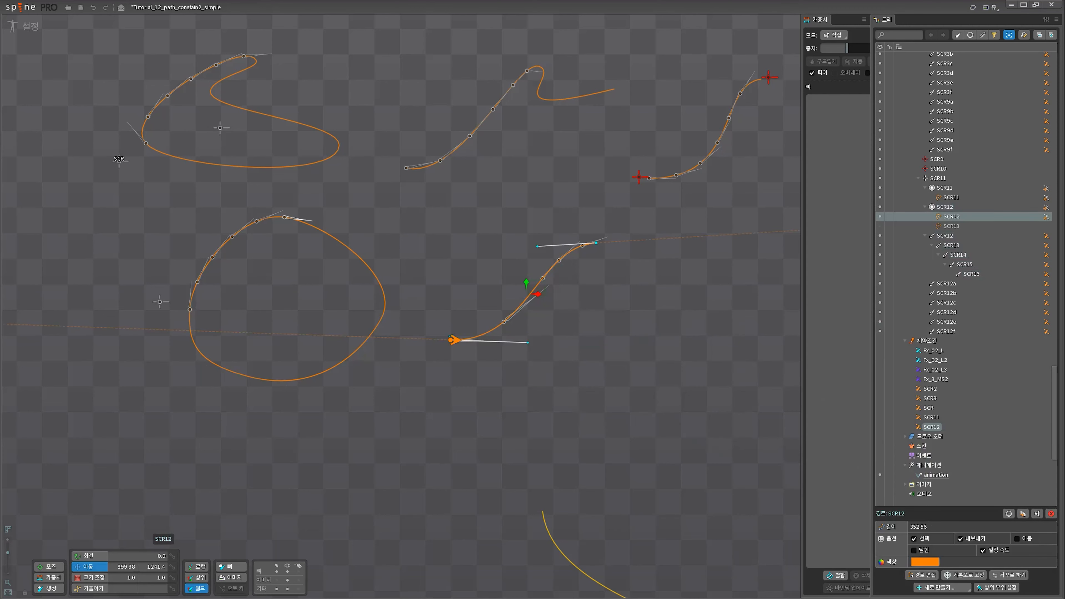
left_click(1046, 217)
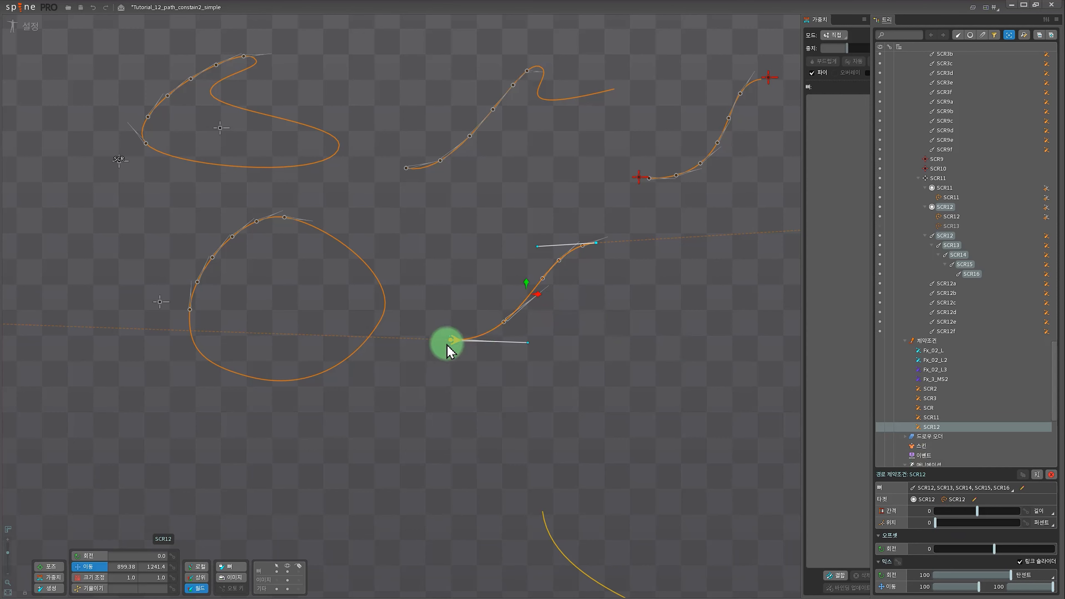
Set the spacing of the S-curve's path constraint to -11.4 in length mode.
scroll(557, 342, "up", 2)
scroll(611, 320, "up", 1)
left_click_drag(673, 252, 618, 328)
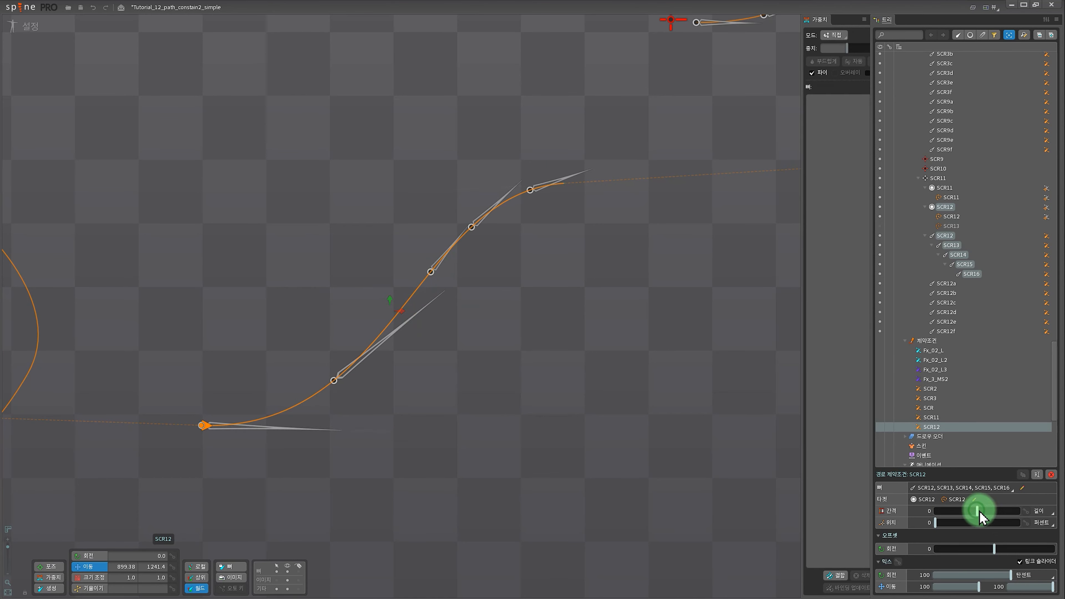
mouse_move(979, 516)
left_mouse_down()
mouse_move(988, 511)
mouse_move(960, 508)
mouse_move(988, 509)
mouse_move(973, 506)
left_mouse_up()
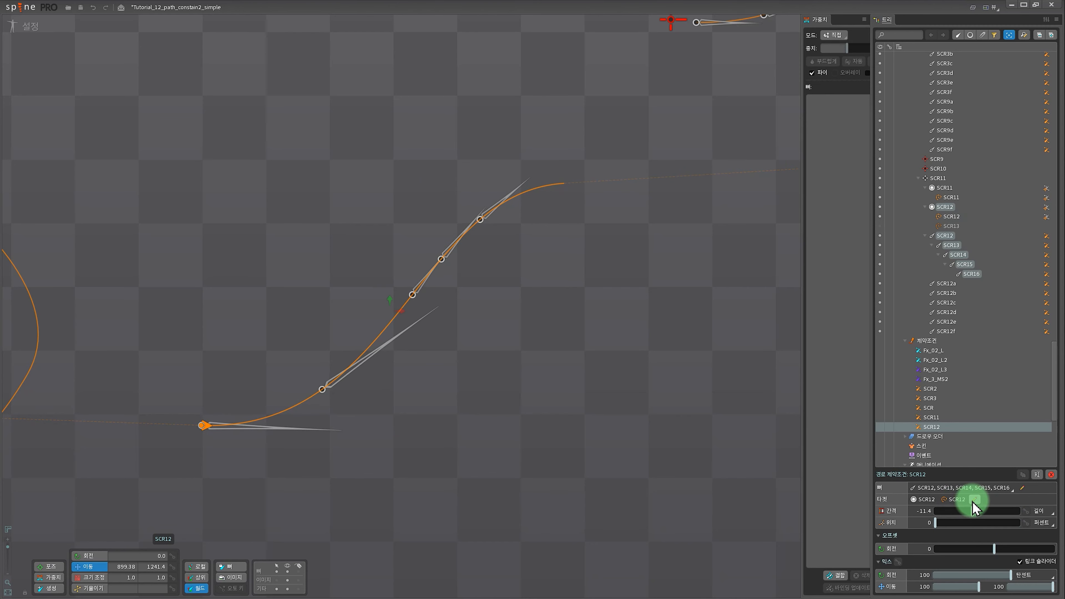
Try a spacing of 75.6 in fixed mode on the S-curve's path constraint, and return it to length mode with spacing 0.
key("ctrl+z")
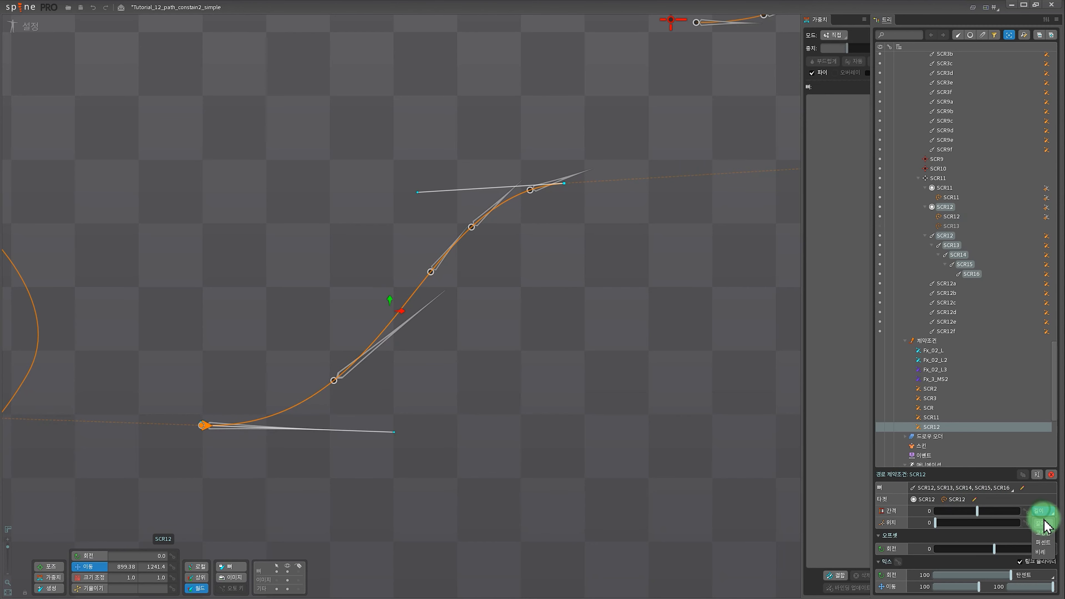
left_click(1043, 533)
left_click_drag(939, 511, 968, 516)
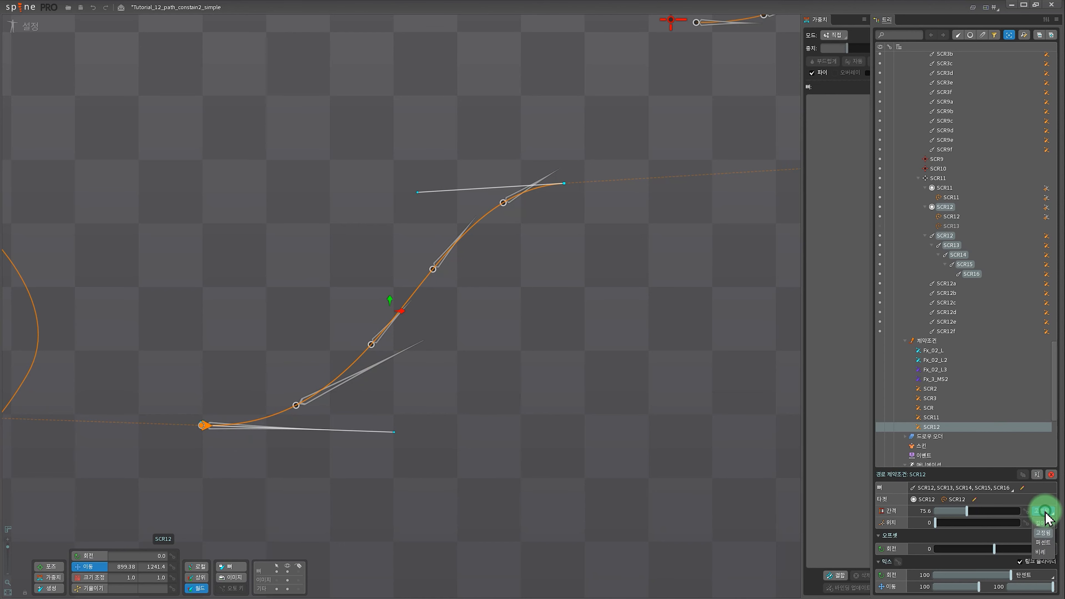
left_click(1043, 524)
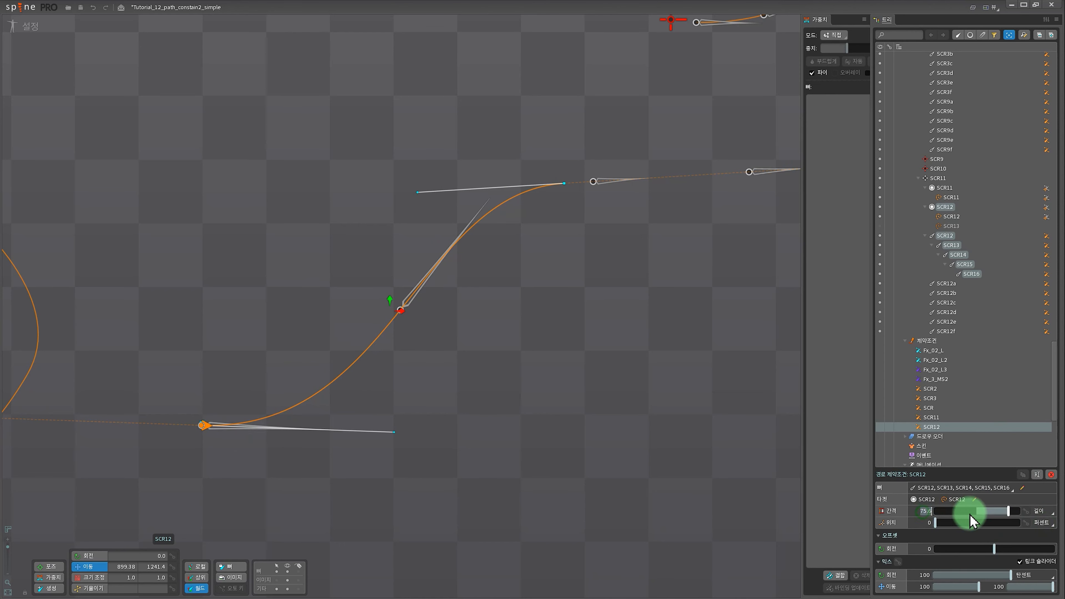
key("Return")
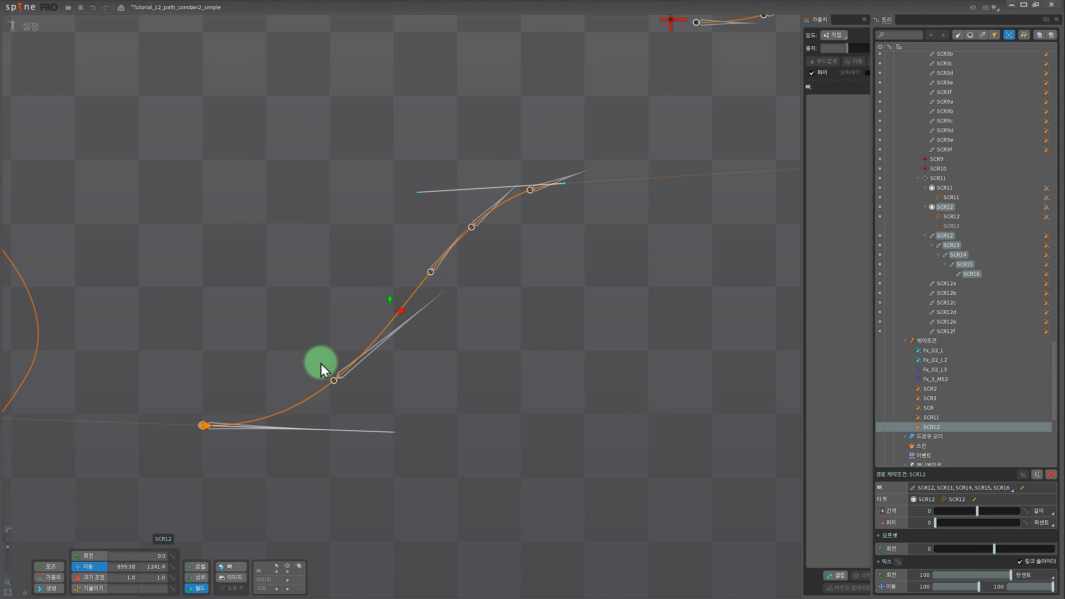
Try the constraint's spacing at 20.4 in percent mode and at 92.54 in proportional mode.
left_click(1041, 512)
left_click(1049, 543)
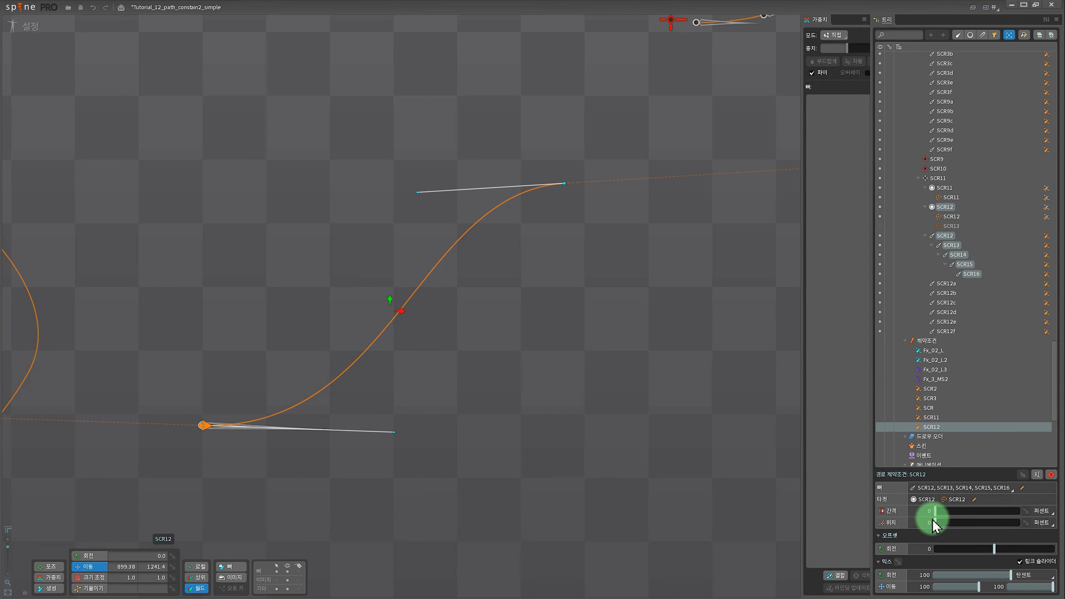
left_click_drag(937, 514, 957, 512)
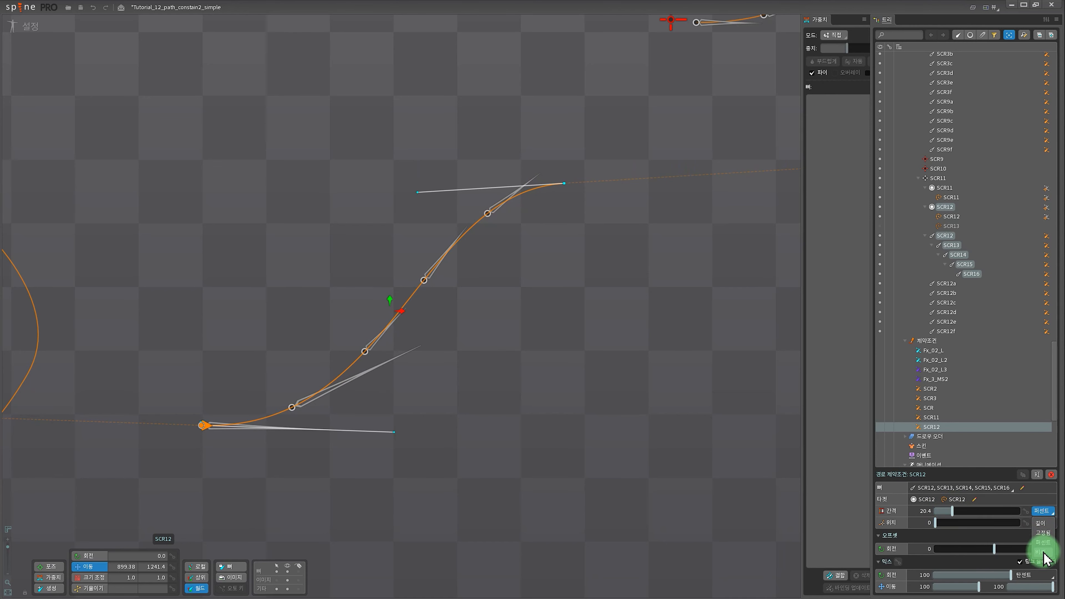
left_click(1043, 552)
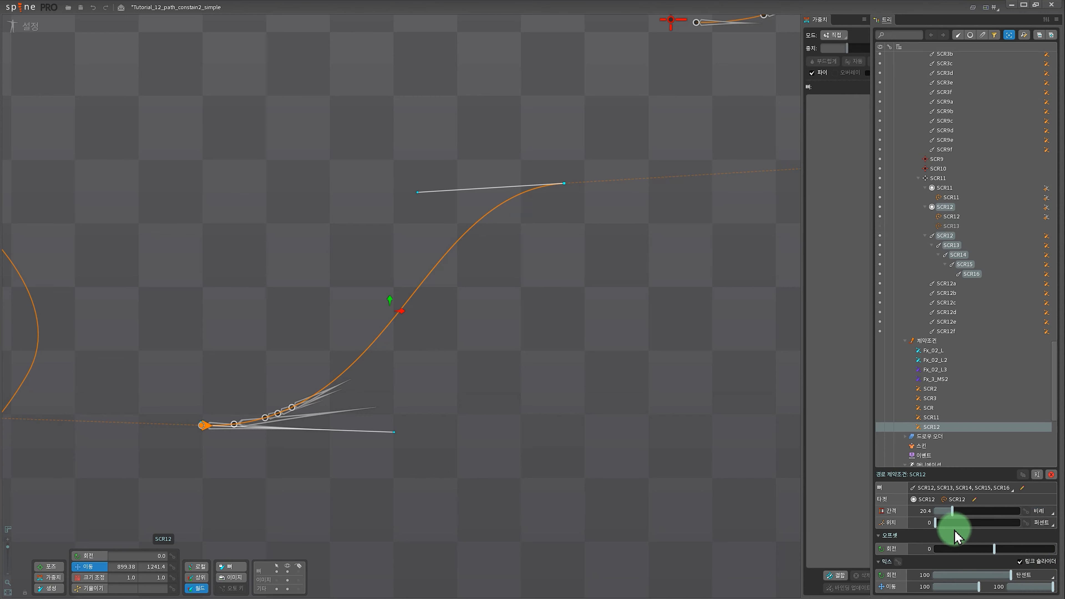
left_click_drag(956, 513, 1013, 520)
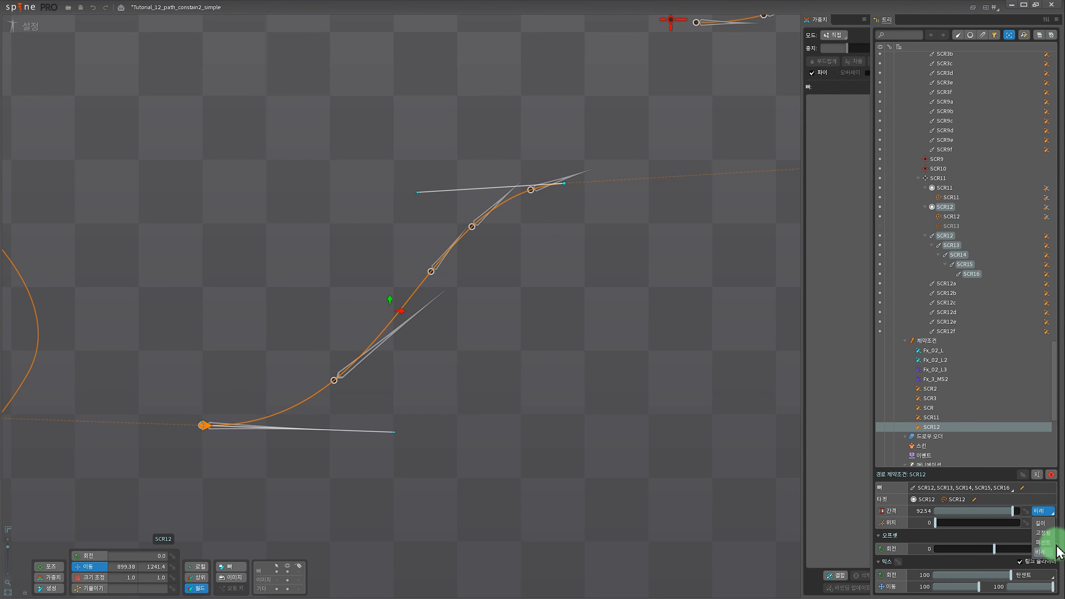
Set the spacing to 22.89 in percent mode and switch the spacing mode to length.
left_click(1052, 543)
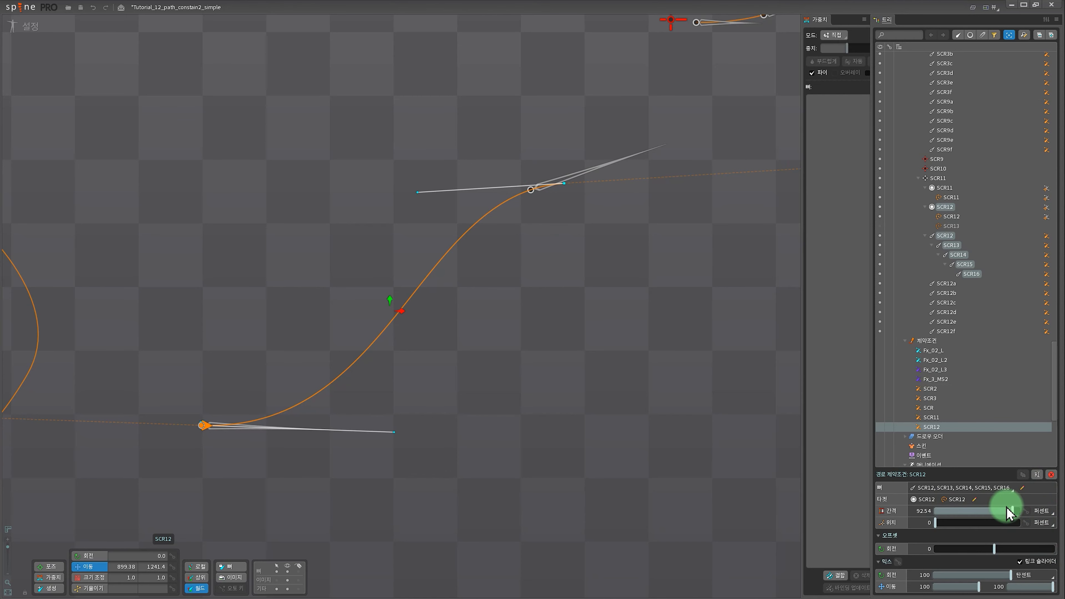
left_click_drag(1012, 510, 954, 511)
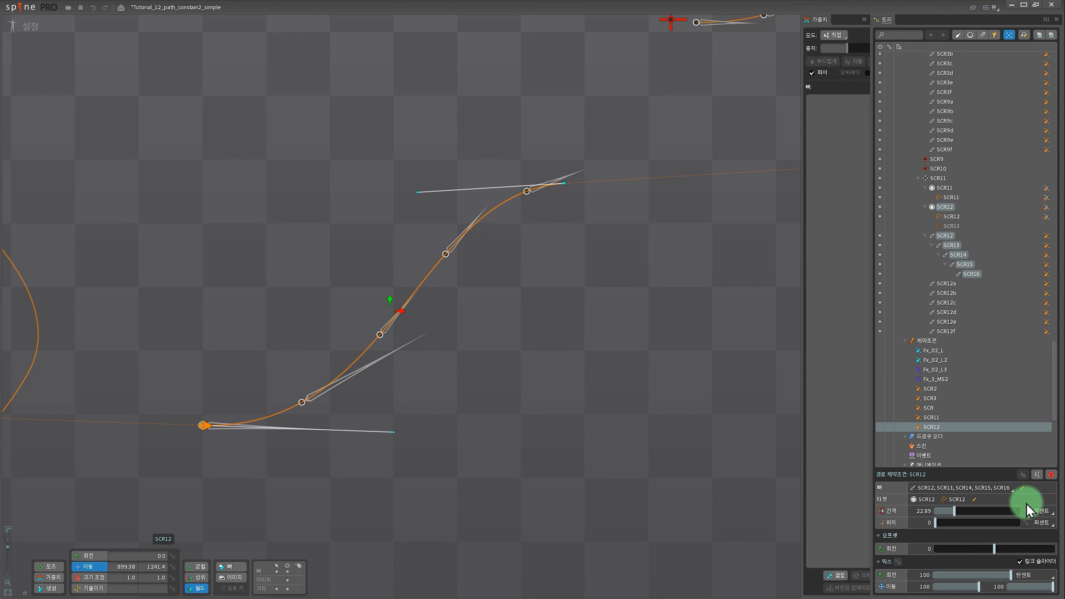
left_click(1040, 523)
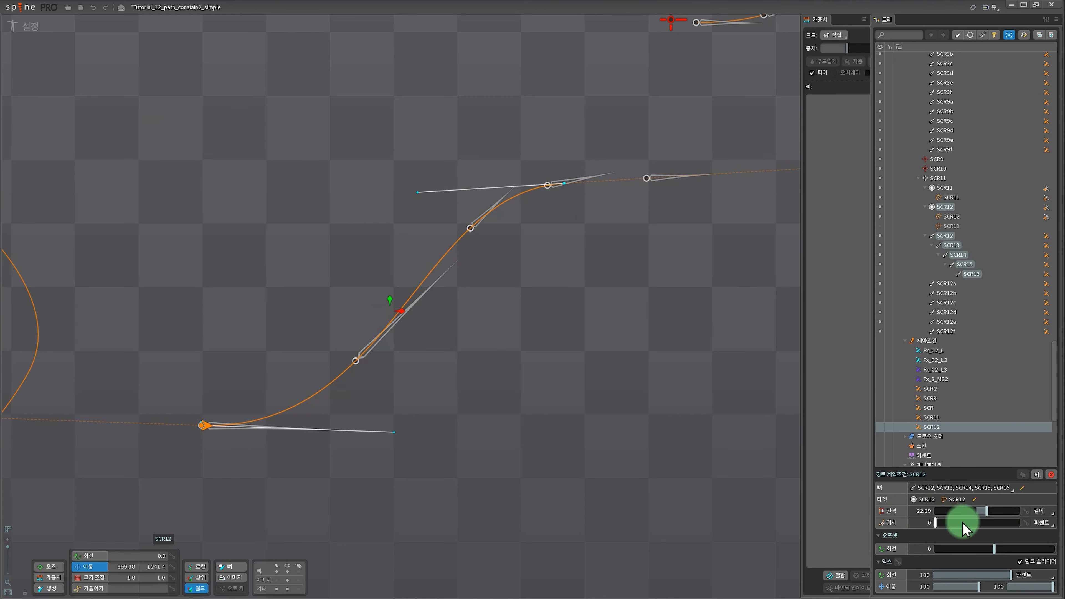
Try sliding the bones along the S-curve with the constraint's position value, keep percent position mode, and undo the shift.
left_click_drag(939, 526, 1052, 526)
left_click(1043, 522)
left_click(1042, 545)
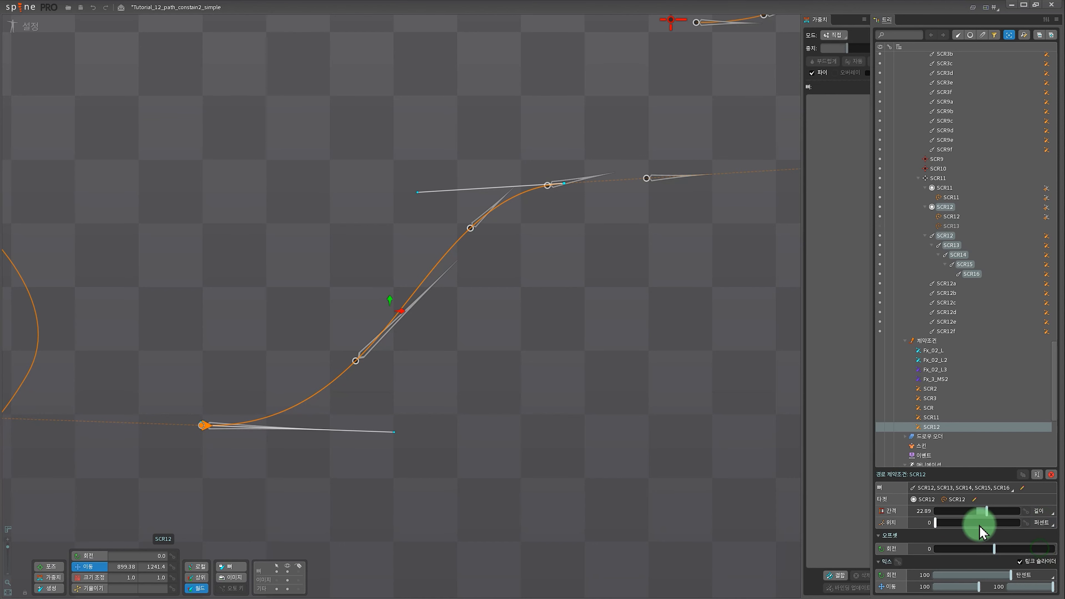
left_click_drag(938, 525, 859, 522)
key("ctrl+z")
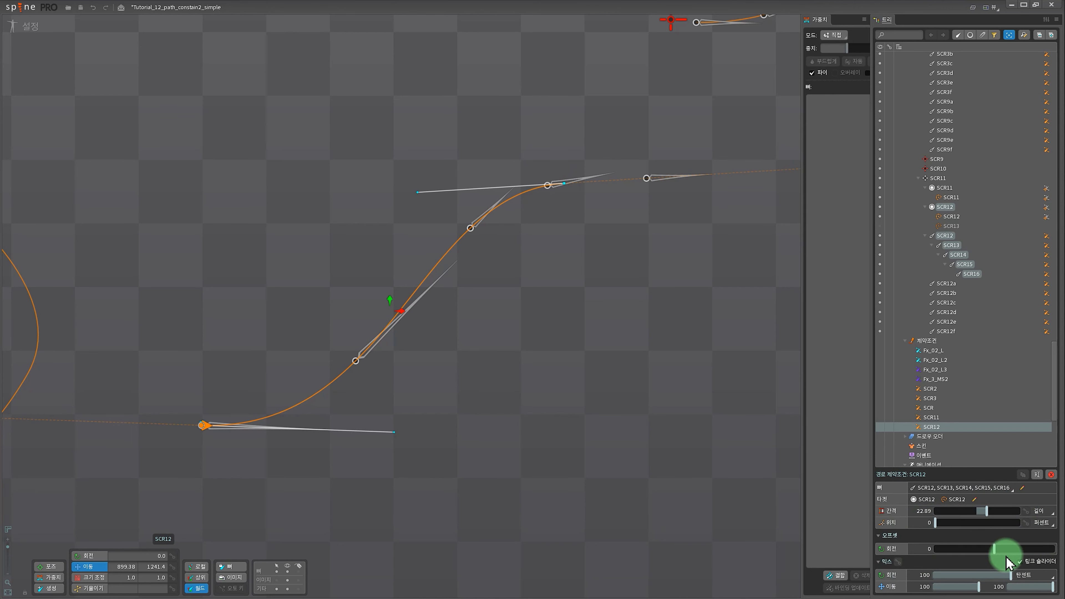
Try the constraint's rotation offset, and lower the linked rotate and translate mix to 0 before restoring it to 100.
mouse_move(995, 553)
left_mouse_down()
mouse_move(969, 552)
mouse_move(1048, 552)
mouse_move(946, 553)
mouse_move(1022, 550)
mouse_move(963, 550)
mouse_move(998, 551)
mouse_move(978, 546)
left_mouse_up()
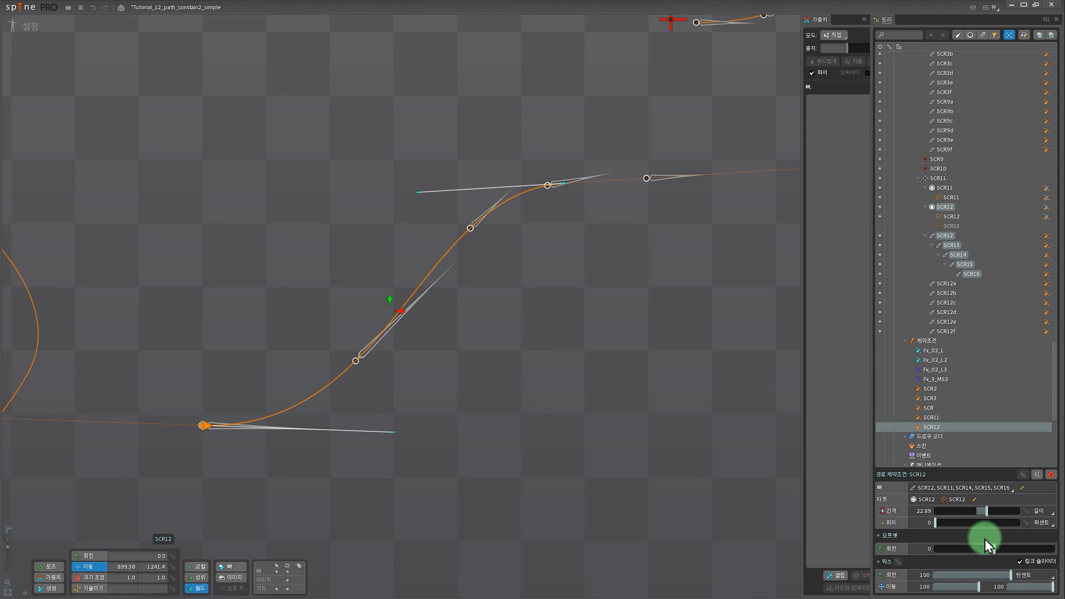
mouse_move(996, 553)
left_mouse_down()
mouse_move(946, 553)
mouse_move(1035, 553)
mouse_move(966, 553)
mouse_move(1005, 553)
mouse_move(994, 552)
left_mouse_up()
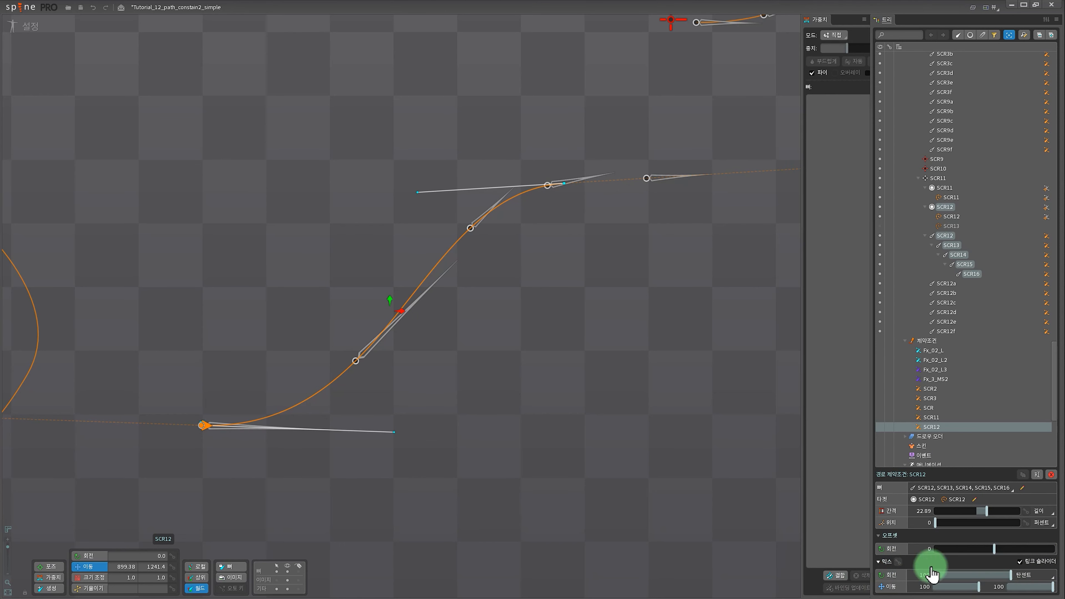
left_click_drag(1012, 582, 906, 583)
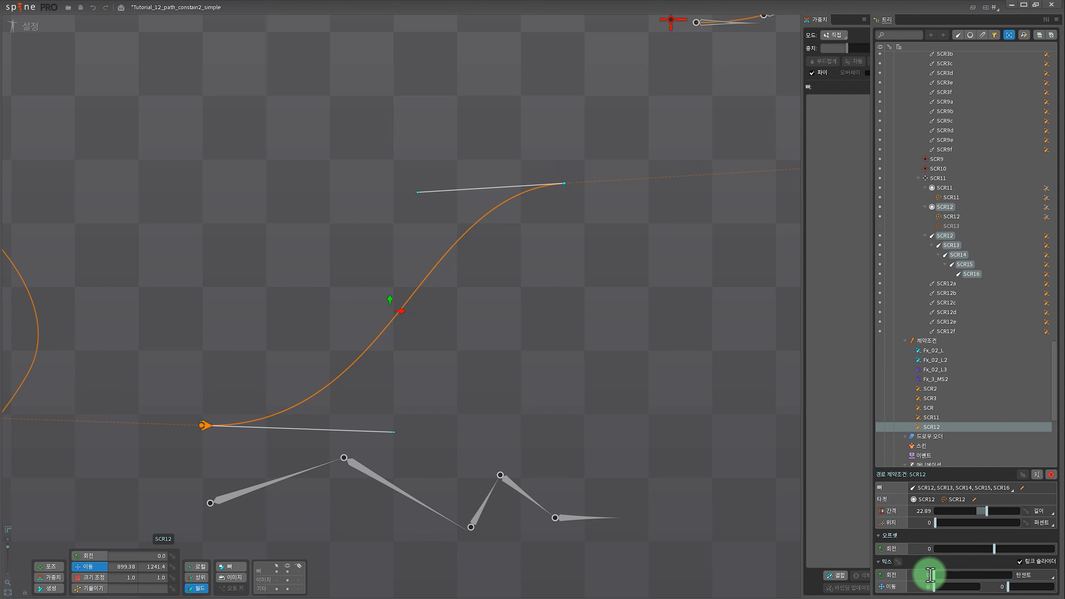
left_click_drag(935, 580, 1021, 582)
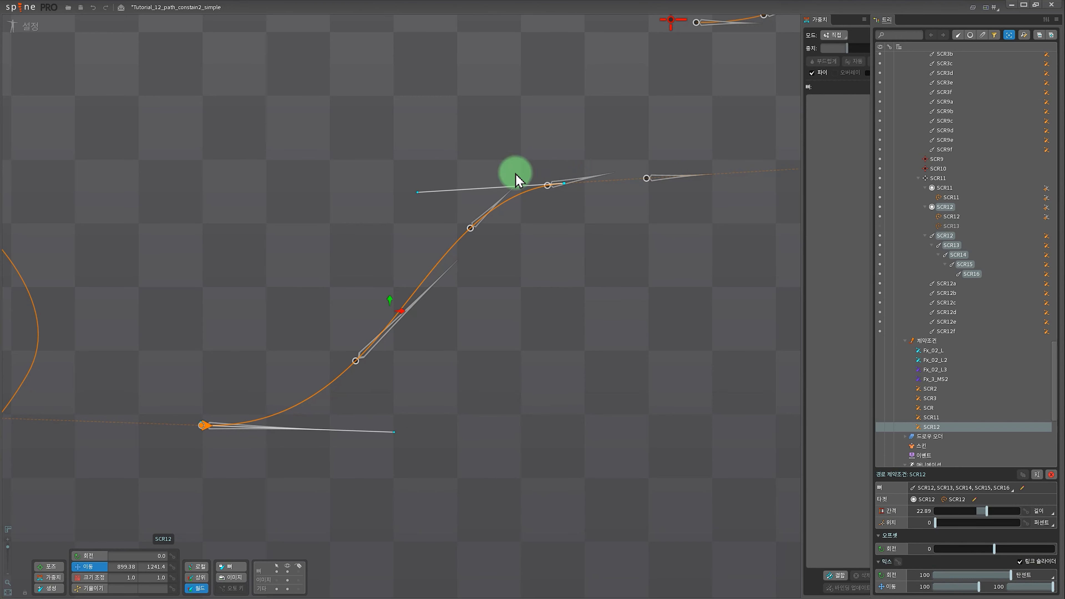
Set the constraint's spacing to 0 in length mode and try the linked mix, leaving it at 100.
left_click(925, 511)
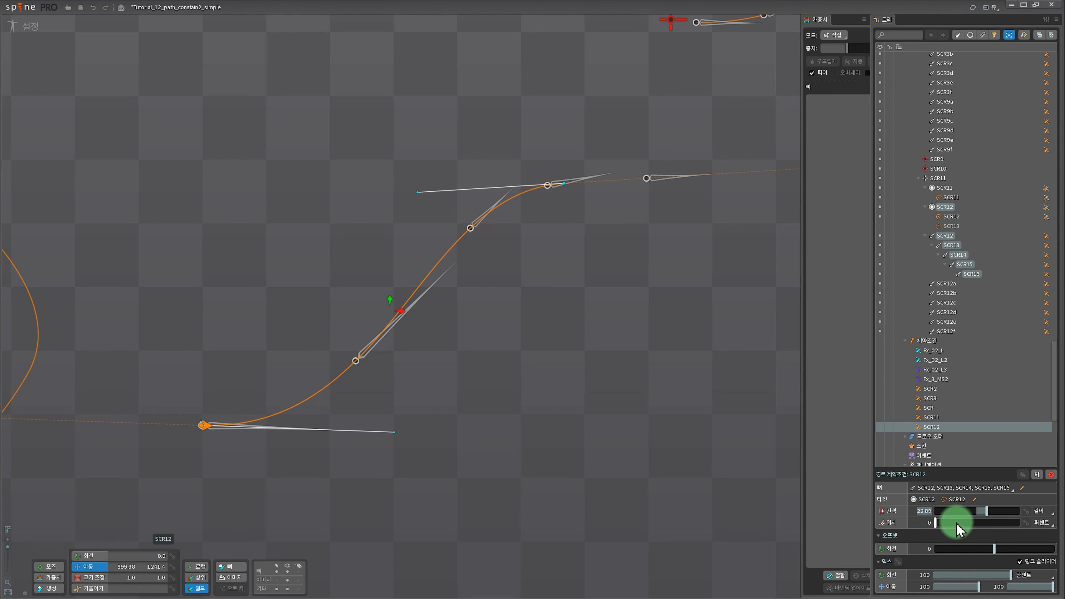
key("Return")
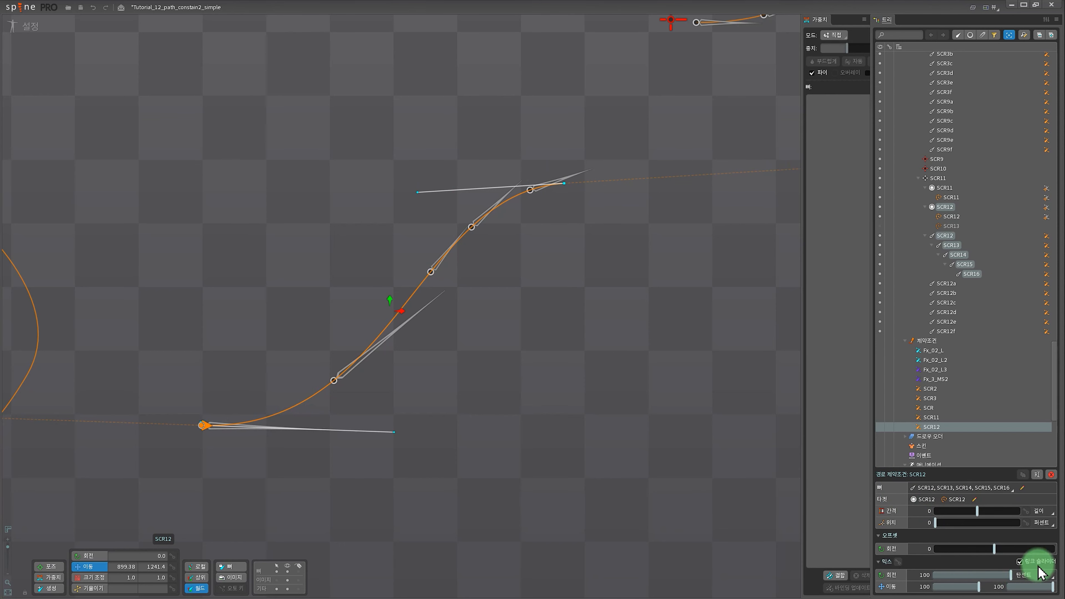
mouse_move(1008, 583)
left_mouse_down()
mouse_move(931, 575)
mouse_move(1018, 578)
mouse_move(927, 571)
mouse_move(1021, 571)
mouse_move(913, 570)
mouse_move(1039, 571)
mouse_move(889, 571)
mouse_move(1015, 574)
left_mouse_up()
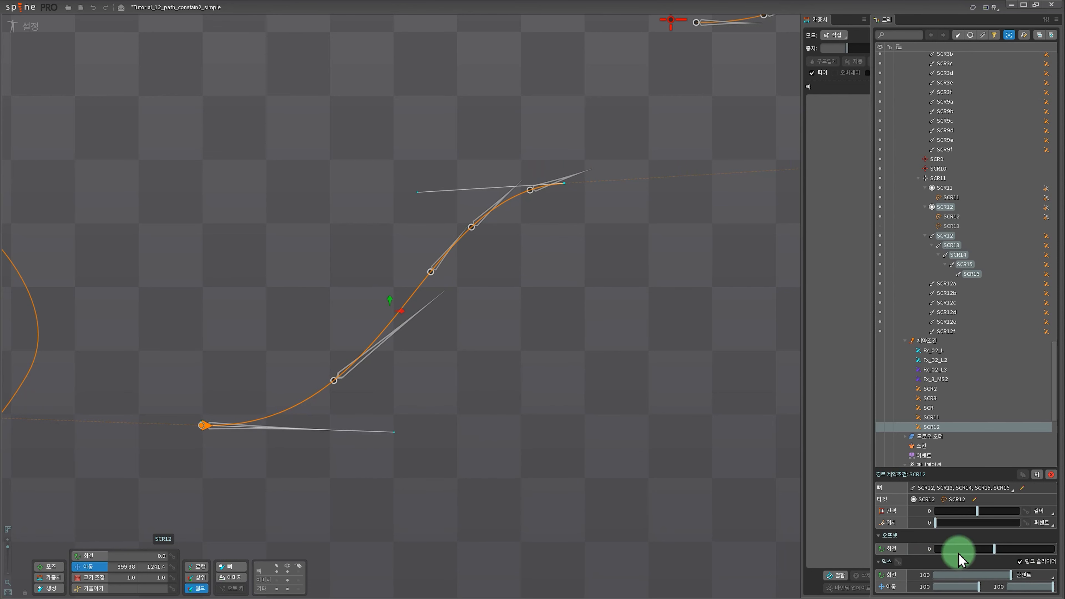
Switch the path constraint's rotate mode from tangent to chain scale.
left_click_drag(531, 388, 497, 398)
scroll(483, 352, "down", 2)
mouse_move(490, 357)
left_mouse_down()
mouse_move(475, 340)
mouse_move(486, 342)
left_mouse_up()
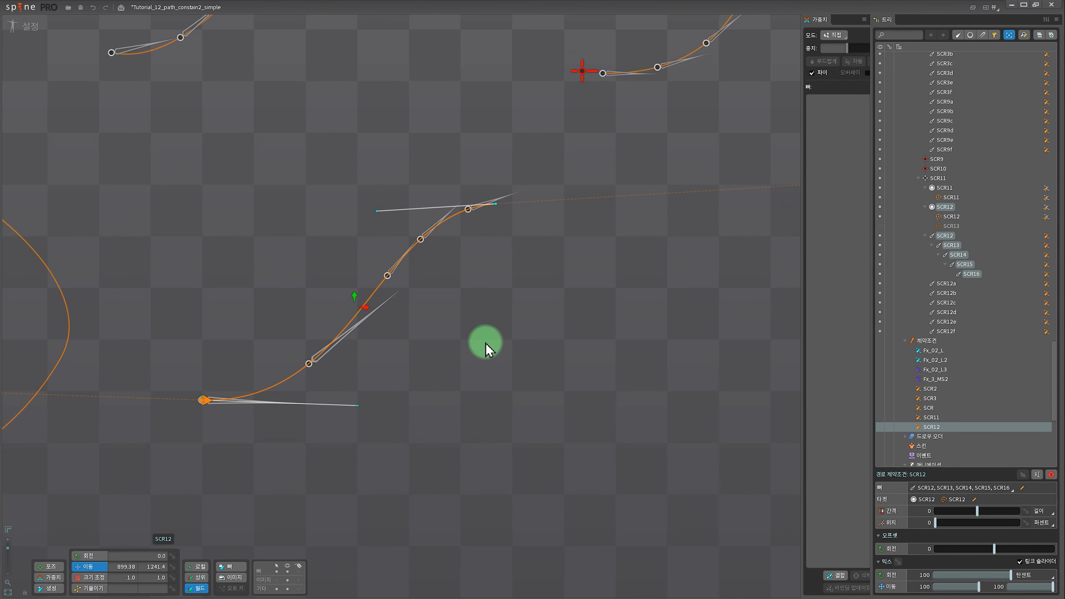
left_click(1051, 575)
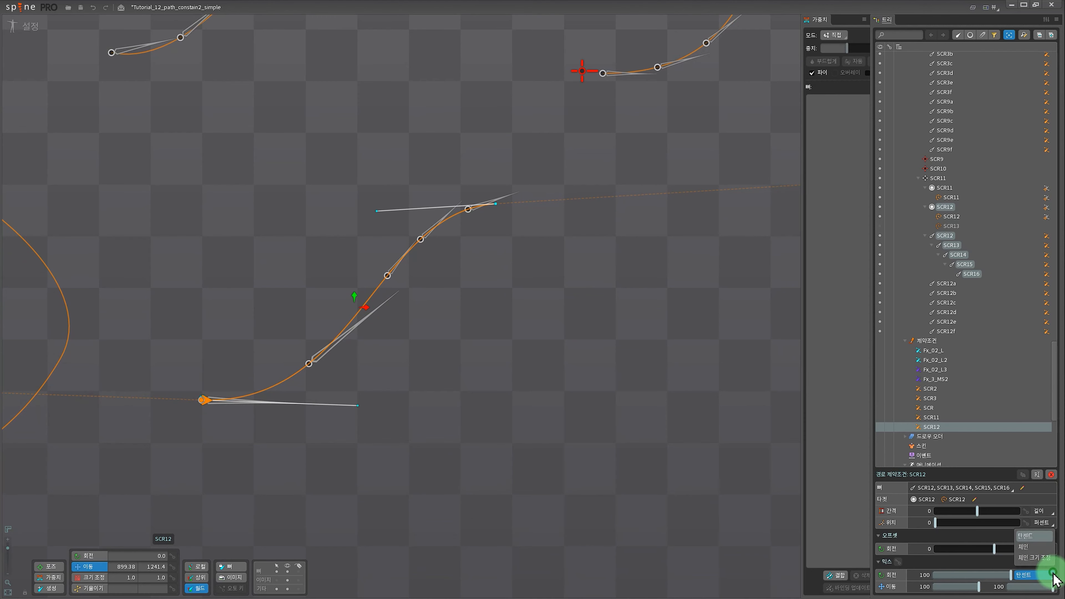
left_click(1044, 561)
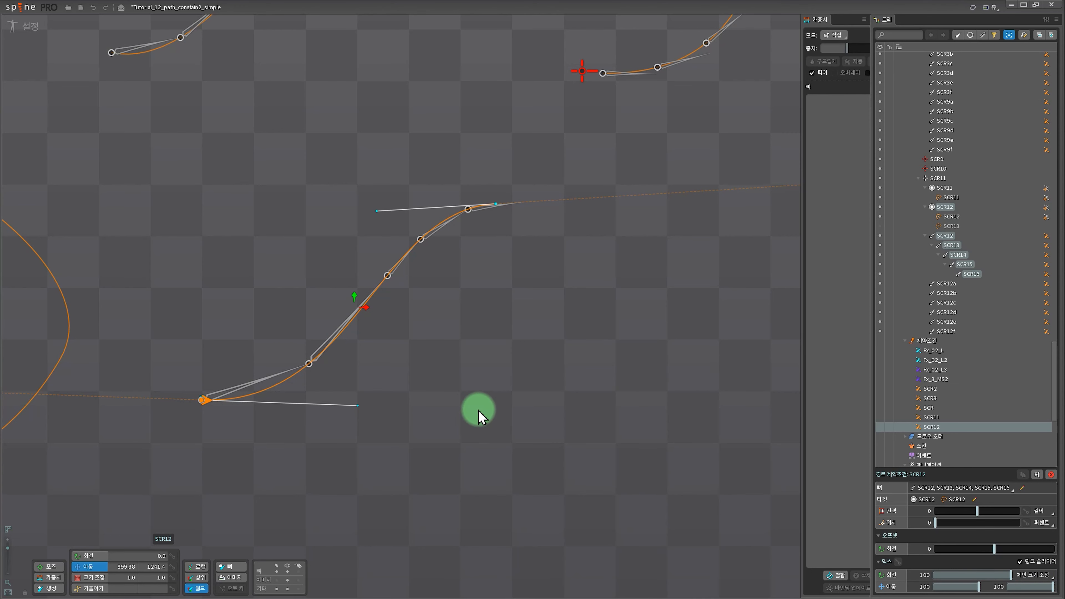
Deselect everything and reselect the SCR12 path constraint through the S-curve path.
left_click_drag(456, 404, 516, 437)
left_click_drag(584, 433, 522, 412)
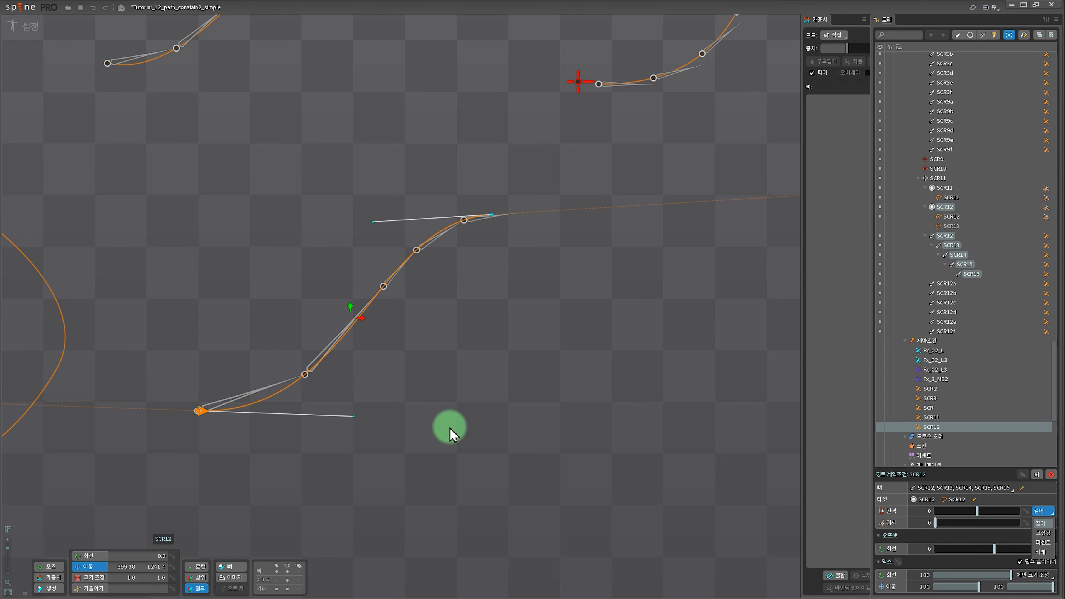
left_click_drag(524, 378, 501, 358)
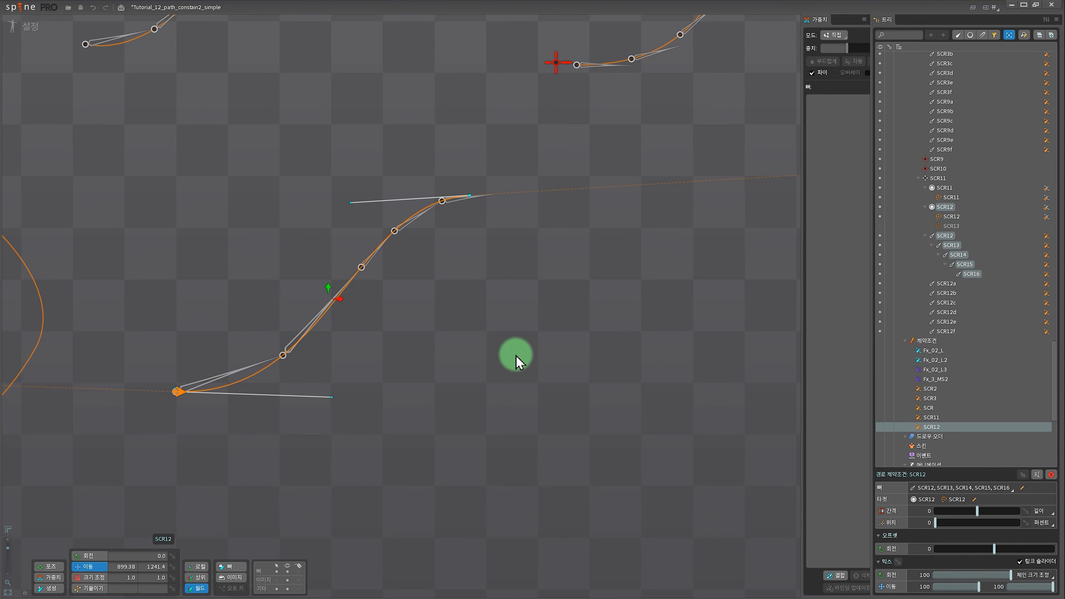
left_click(434, 371)
scroll(411, 356, "up", 3)
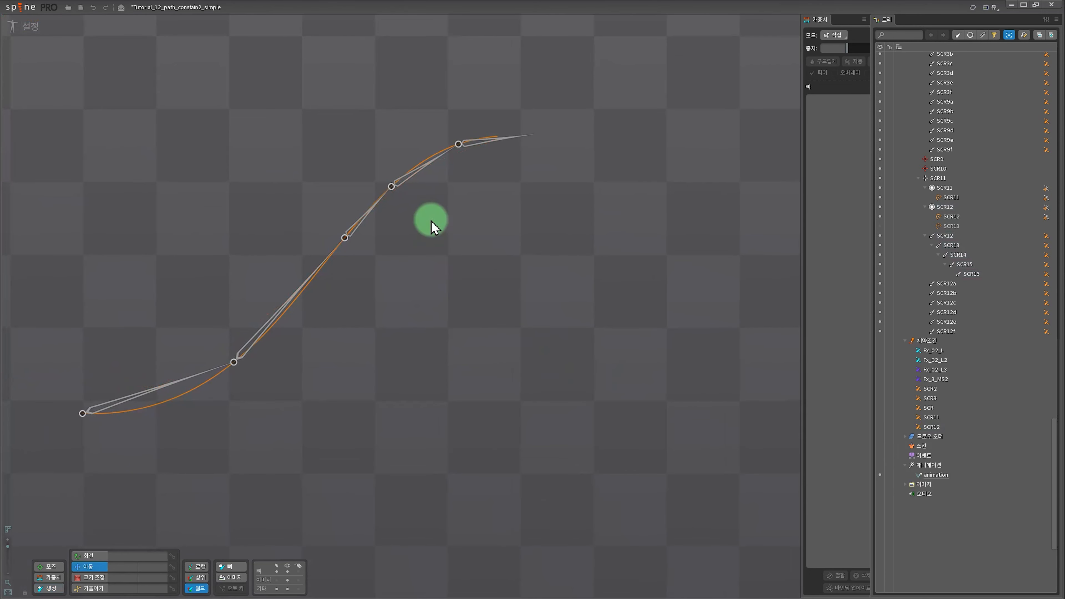
left_click(201, 388)
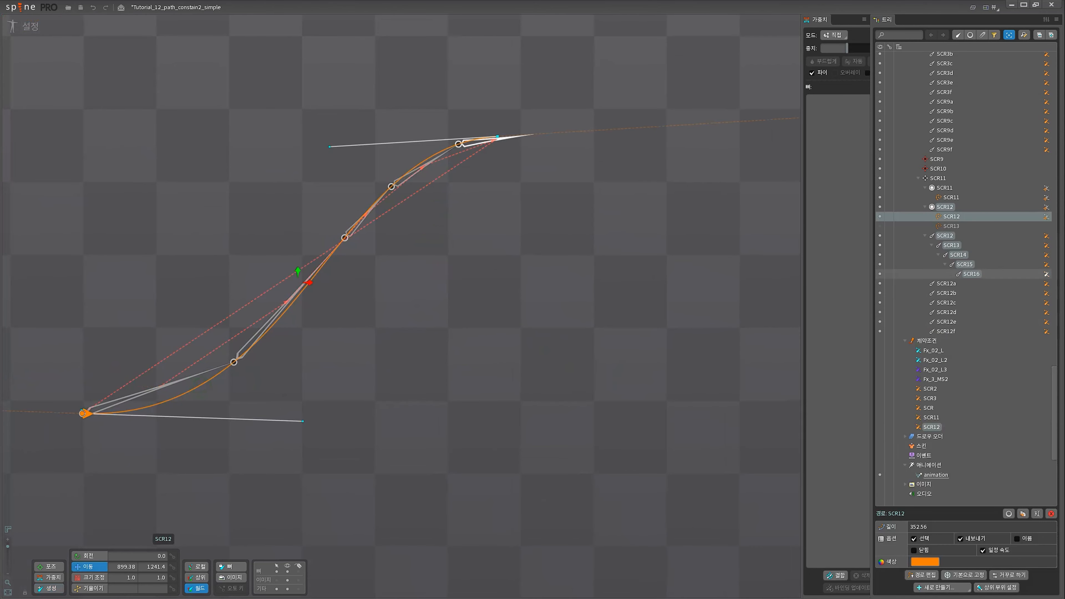
left_click(1046, 217)
left_click_drag(499, 363, 591, 378)
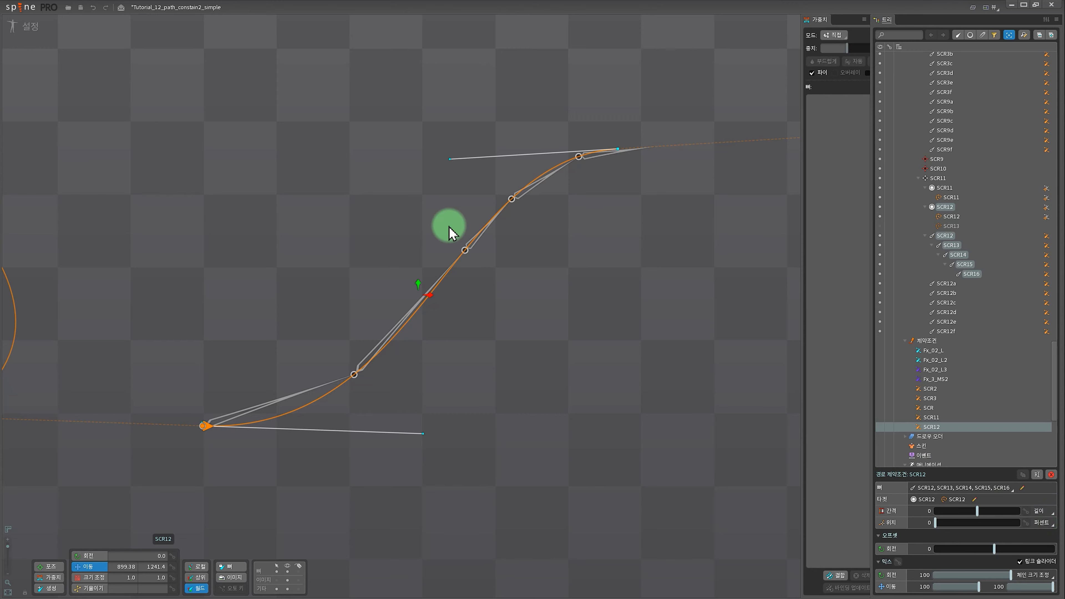
left_click_drag(580, 311, 544, 343)
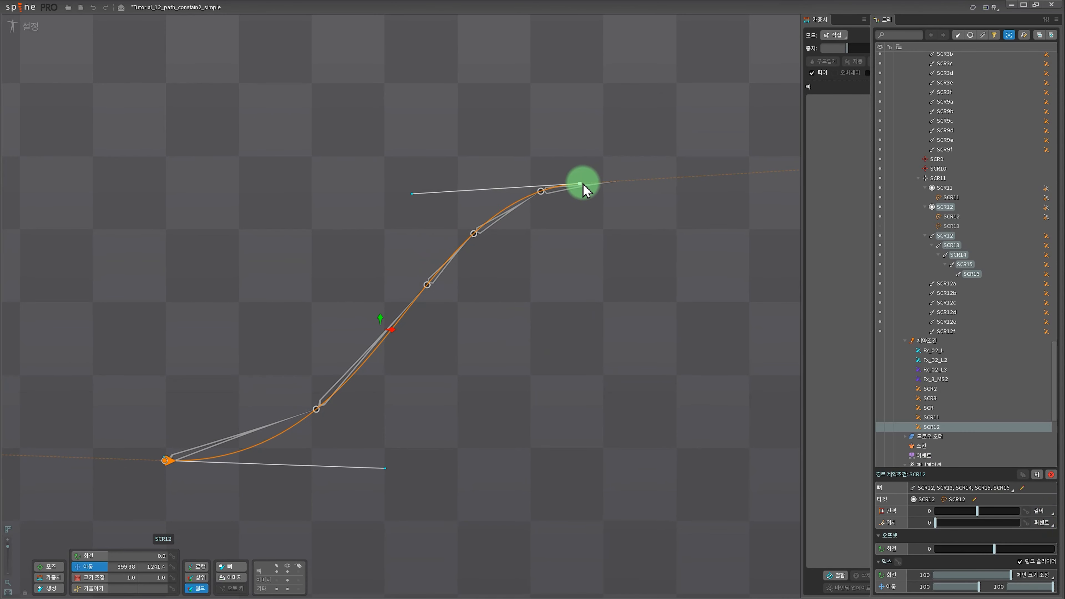
Try moving the S-curve's upper end point to shorten the path and observe the chain-scaled bones, undoing the moves.
left_click_drag(583, 185, 370, 173)
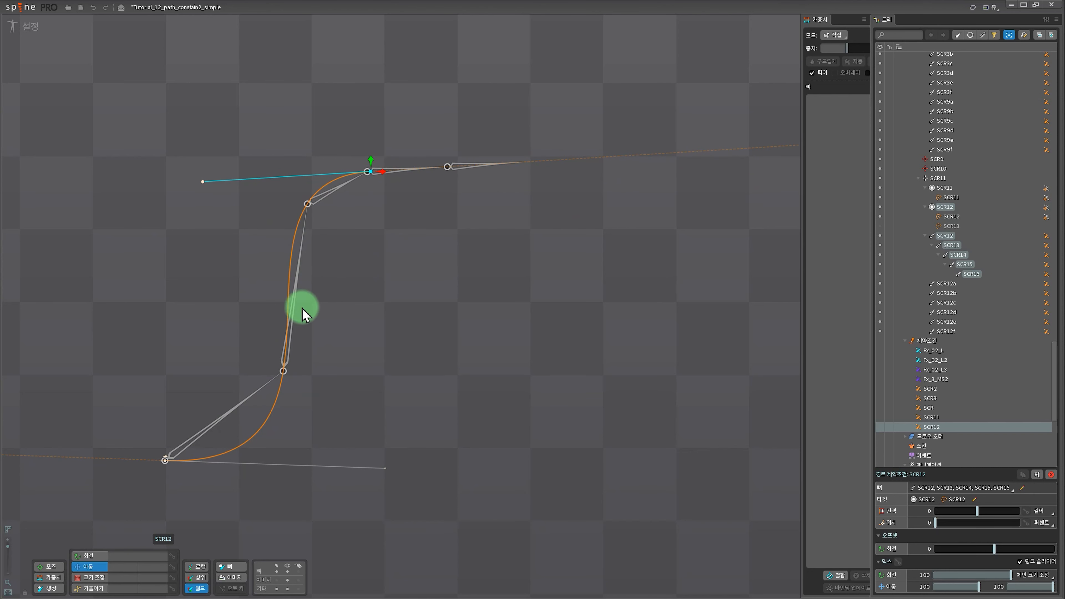
key("ctrl+z")
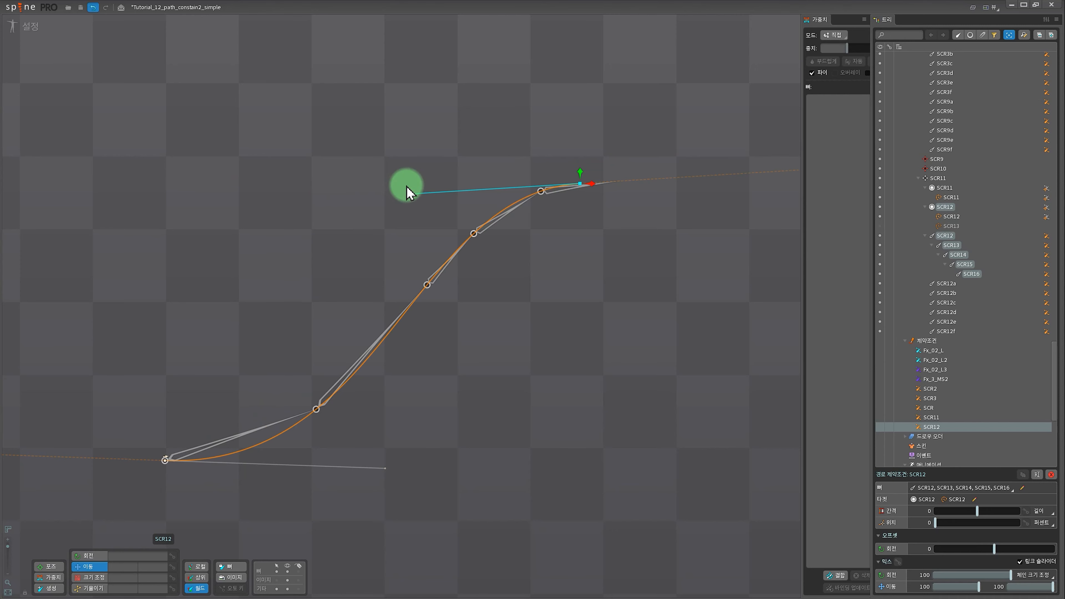
left_click_drag(578, 185, 355, 260)
left_click_drag(543, 202, 614, 190)
key("ctrl+z")
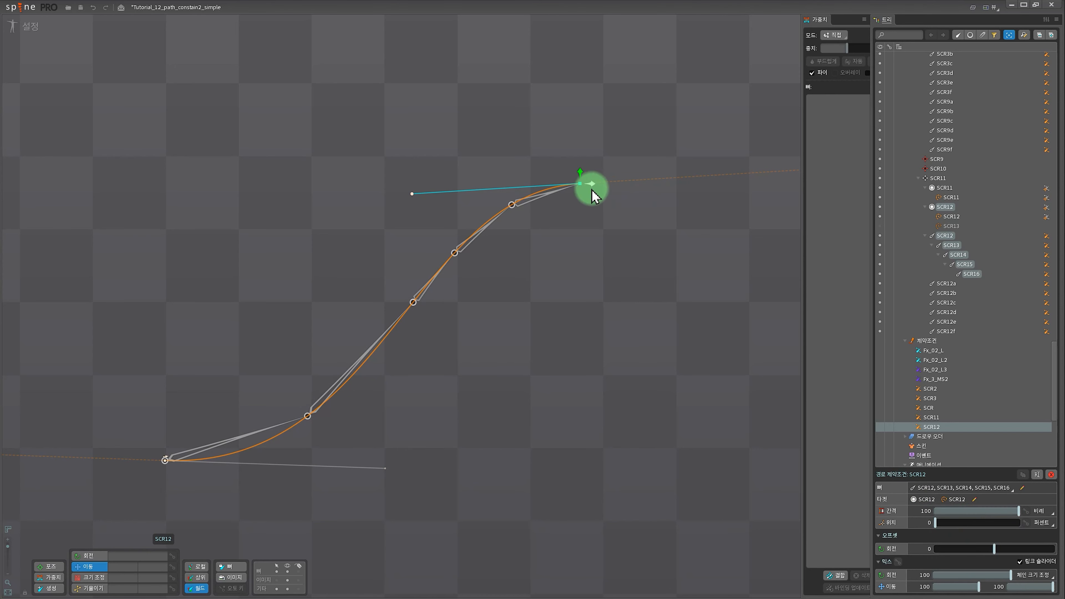
Try moving the S-curve's upper end point with proportional spacing at 100, and undo the last move.
left_click_drag(582, 187, 482, 176)
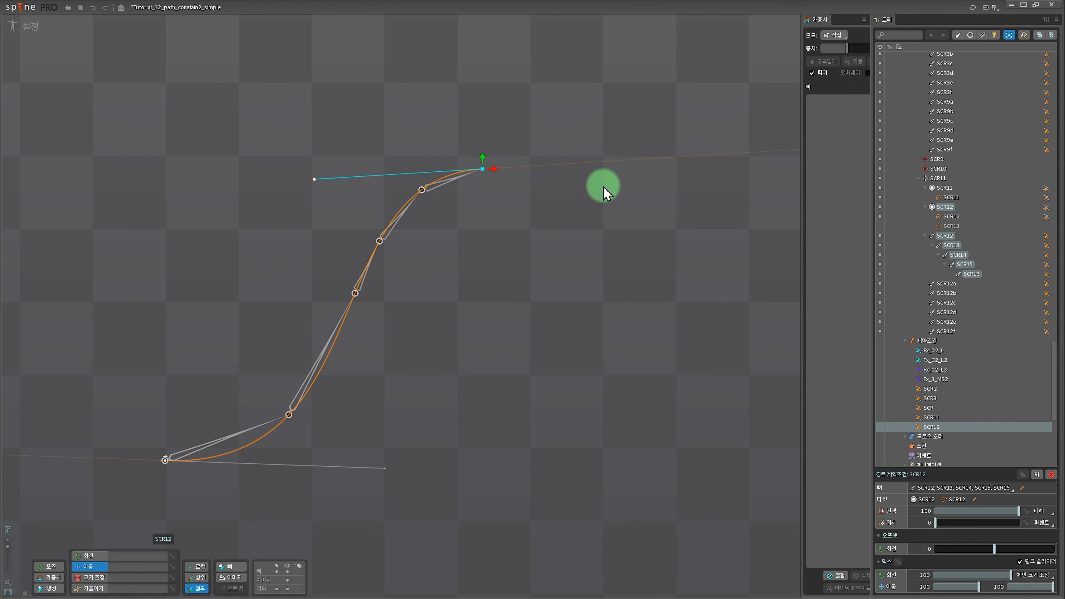
left_click_drag(603, 193, 720, 287)
left_click_drag(547, 376, 514, 331)
scroll(513, 330, "down", 2)
left_click_drag(547, 299, 560, 316)
left_click_drag(587, 213, 325, 223)
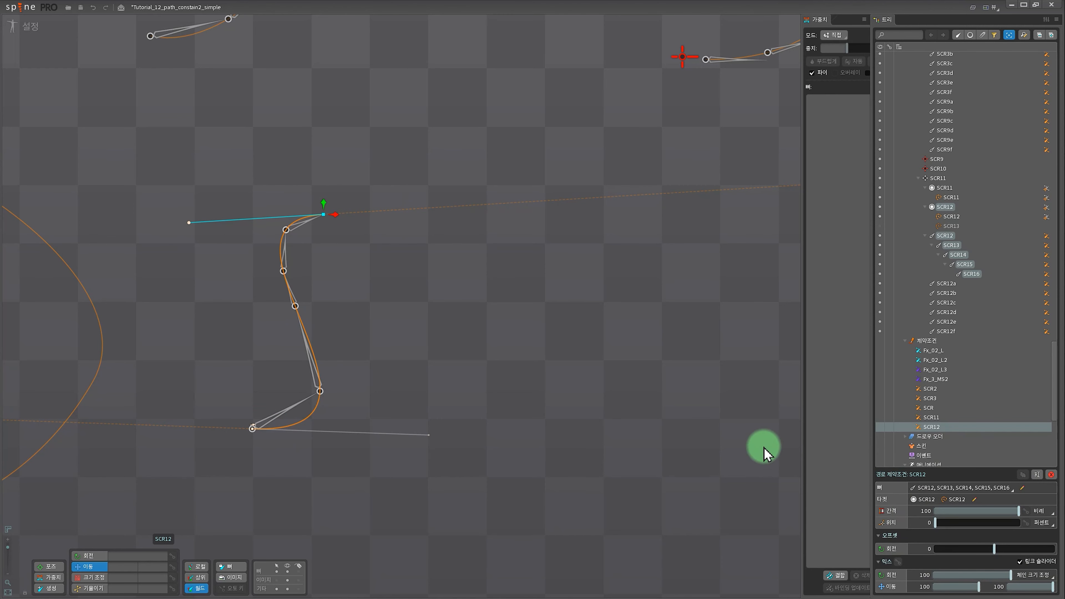
key("ctrl+z")
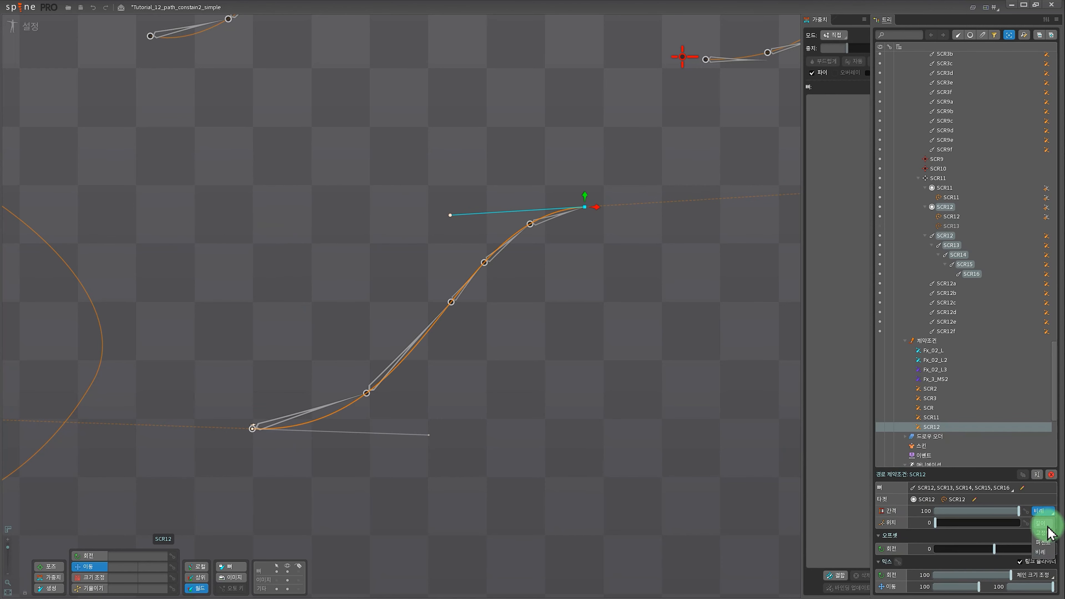
Switch the SCR12 constraint's spacing mode to length, set the spacing to 0, and try moving the S-curve's upper end point.
left_click(1045, 524)
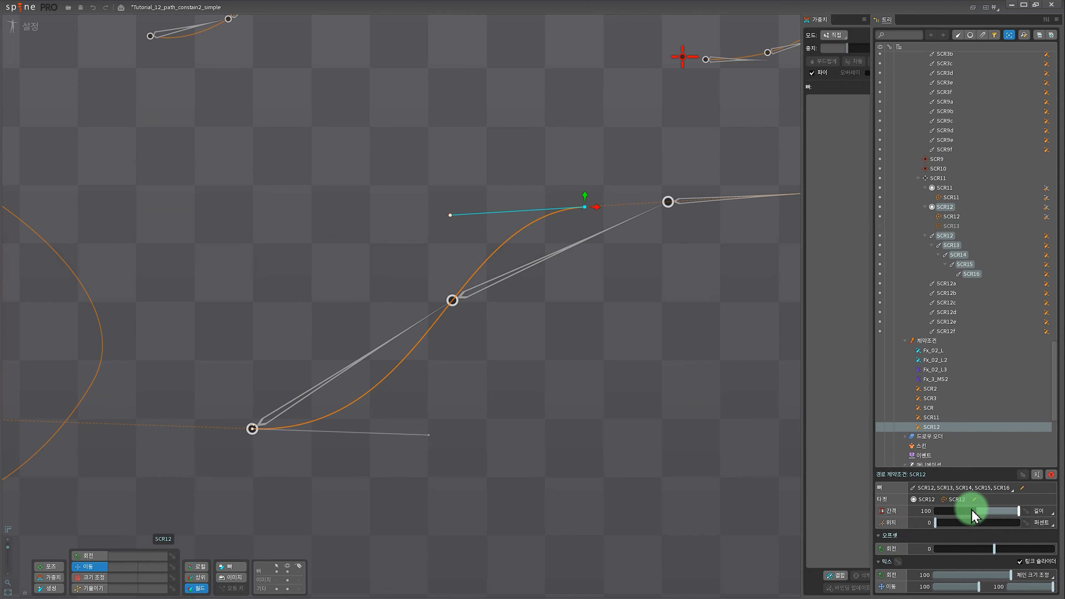
mouse_move(972, 515)
left_mouse_down()
mouse_move(1018, 507)
mouse_move(978, 517)
left_mouse_up()
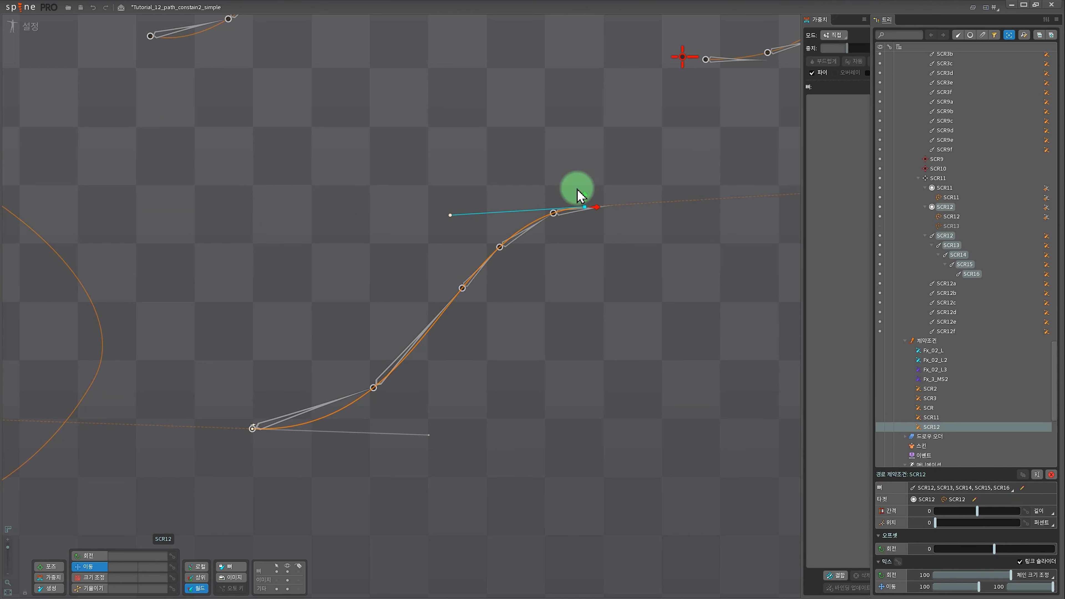
left_click_drag(586, 208, 373, 206)
left_click_drag(288, 138, 387, 204)
left_click_drag(299, 166, 610, 277)
left_click_drag(608, 385, 662, 254)
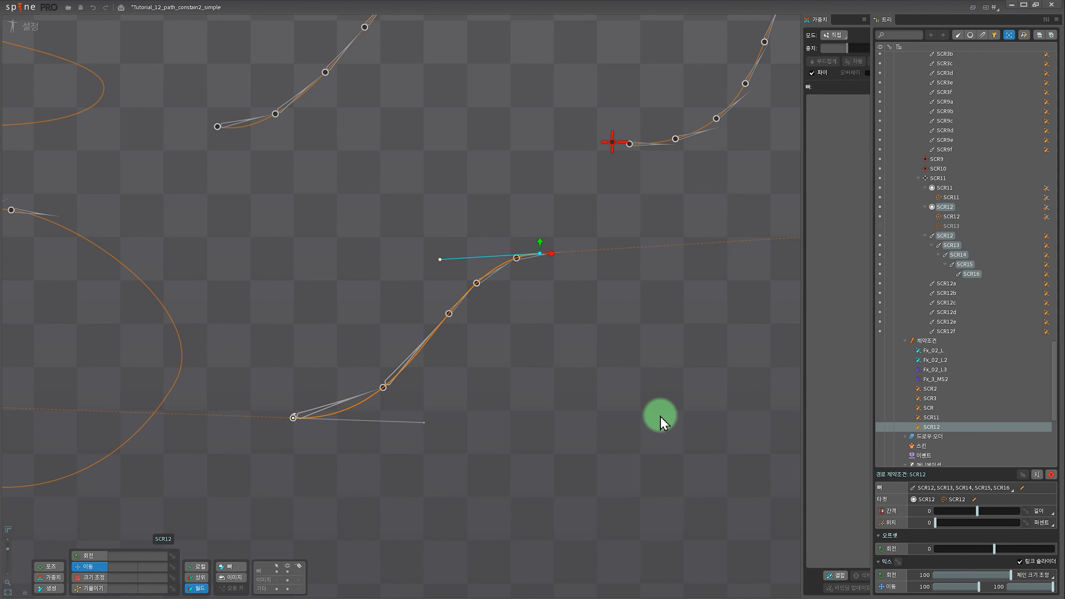
Switch to Animate mode and select the SCR2 path to examine how its deform animation drives the bones during playback.
left_click_drag(660, 421, 591, 413)
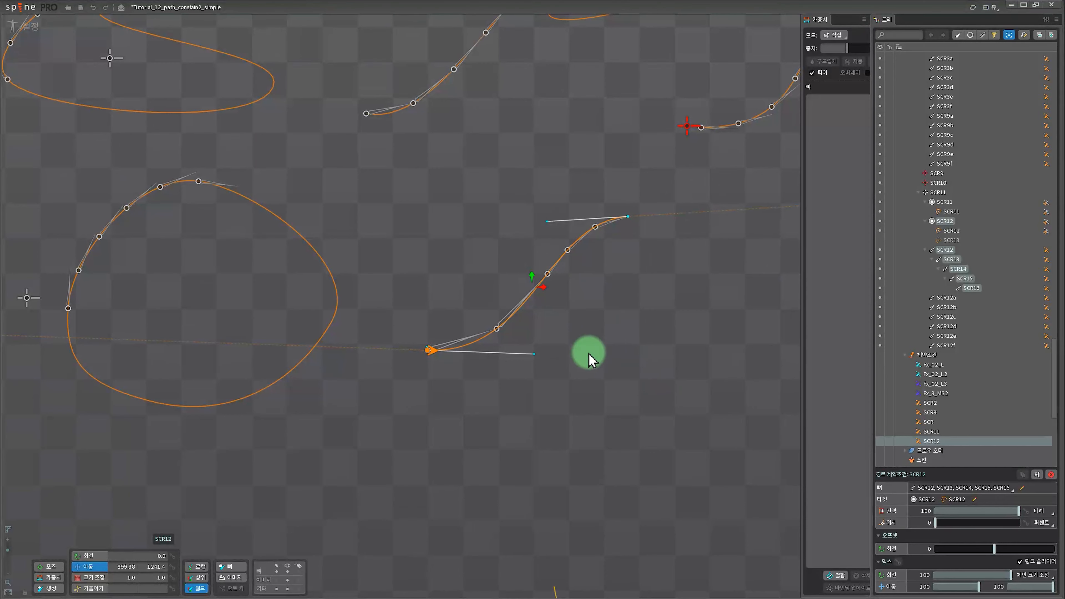
left_click_drag(642, 338, 621, 359)
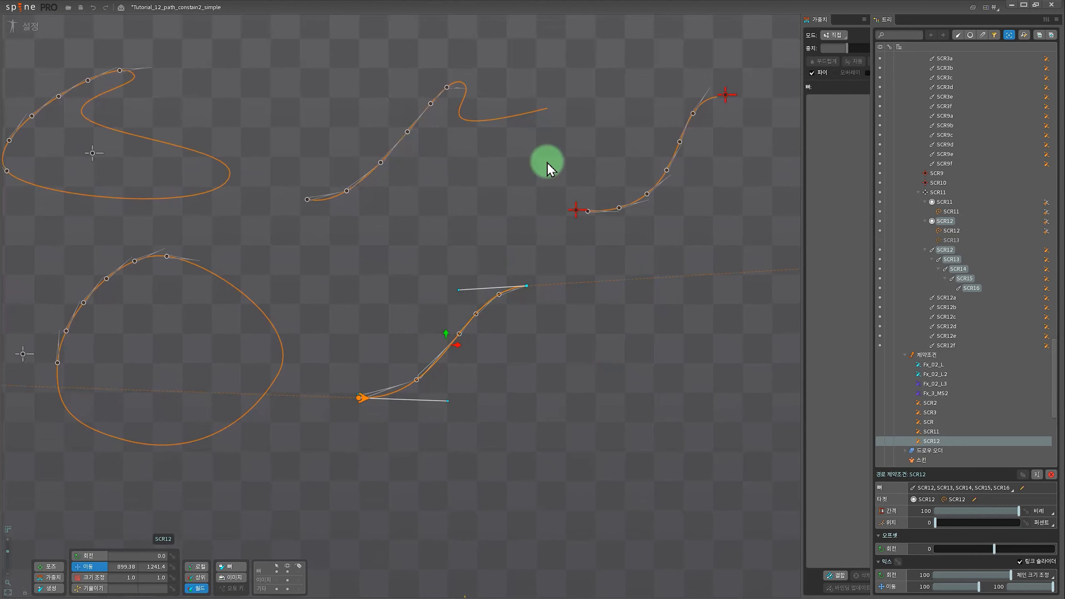
left_click(14, 28)
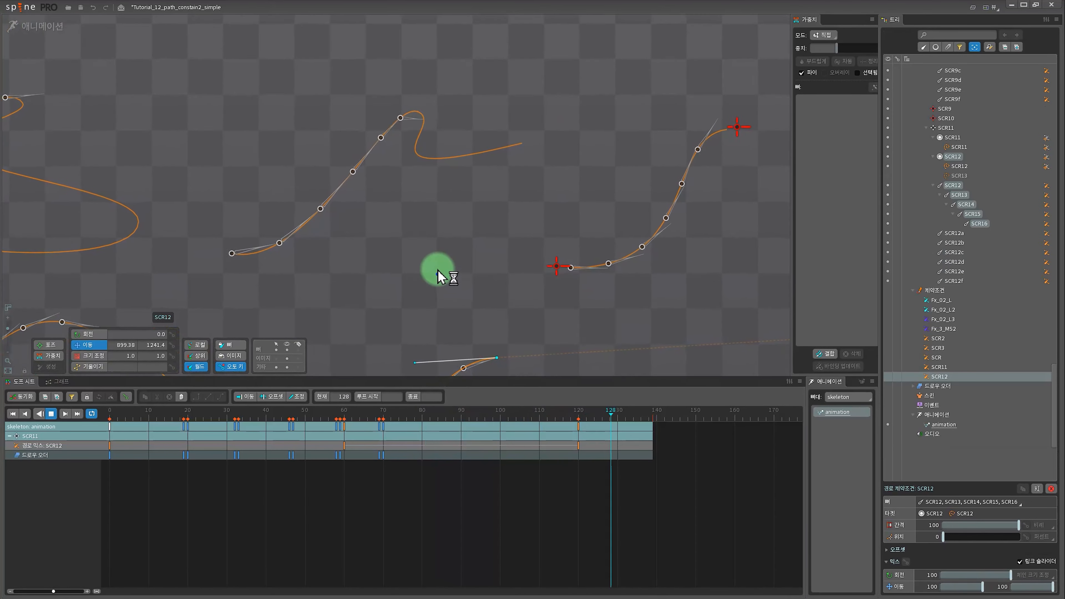
left_click(434, 122)
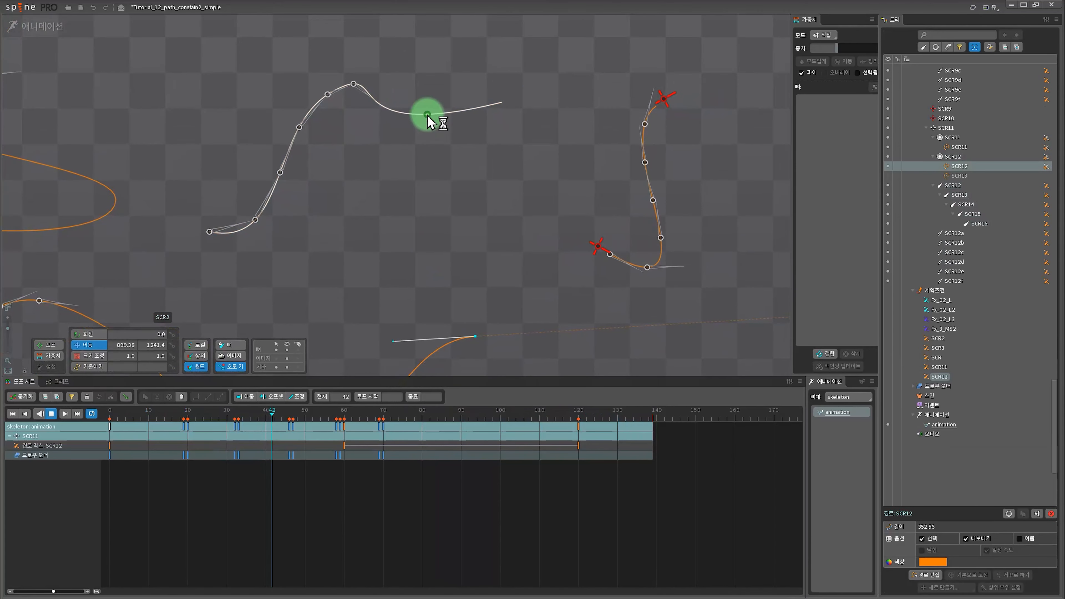
left_click(427, 117)
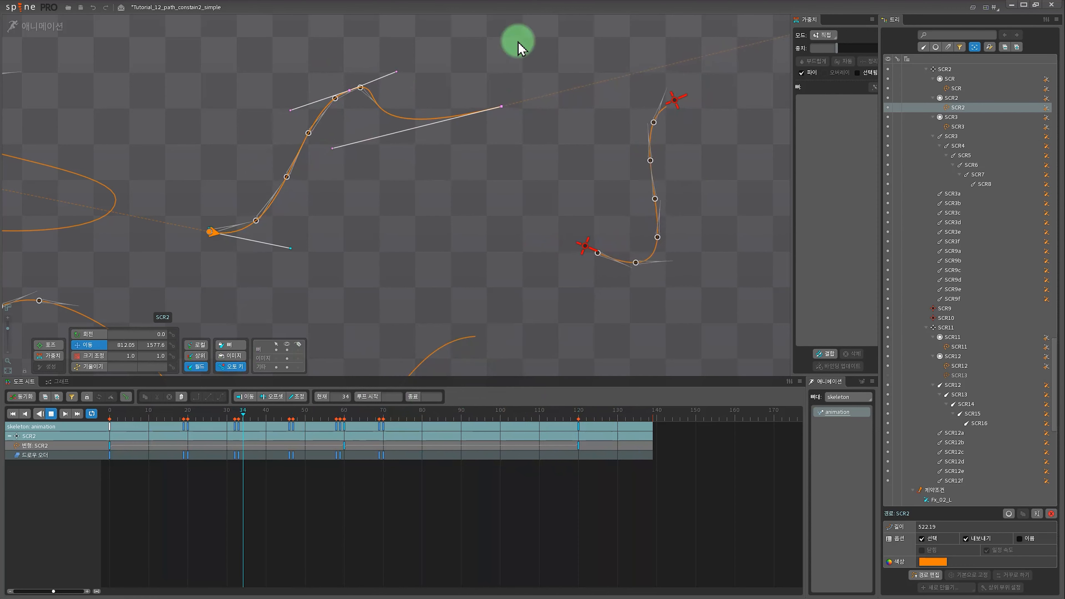
left_click_drag(527, 269, 483, 266)
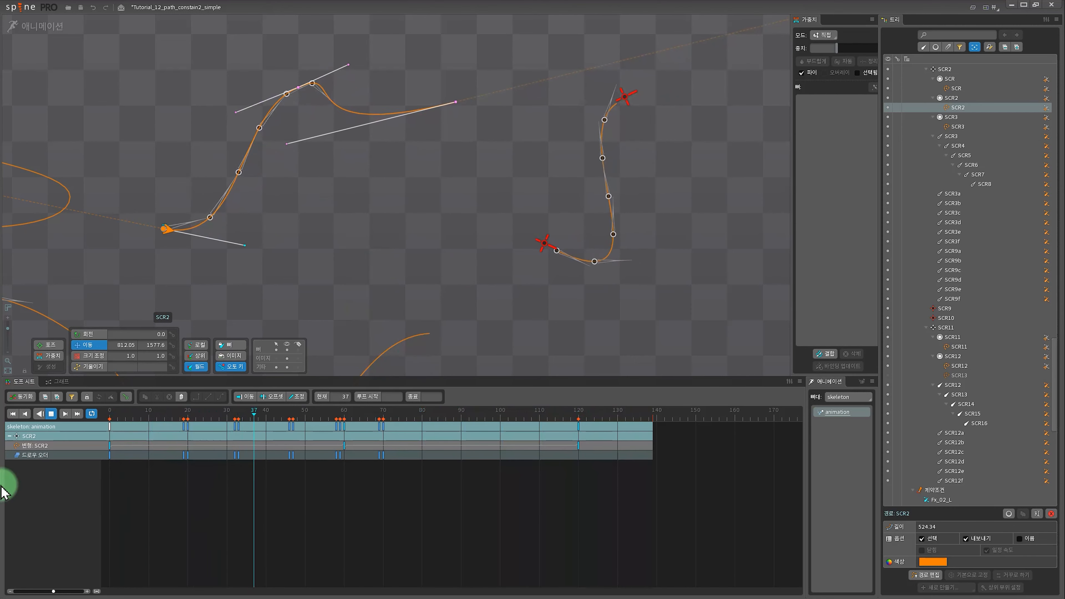
key("d")
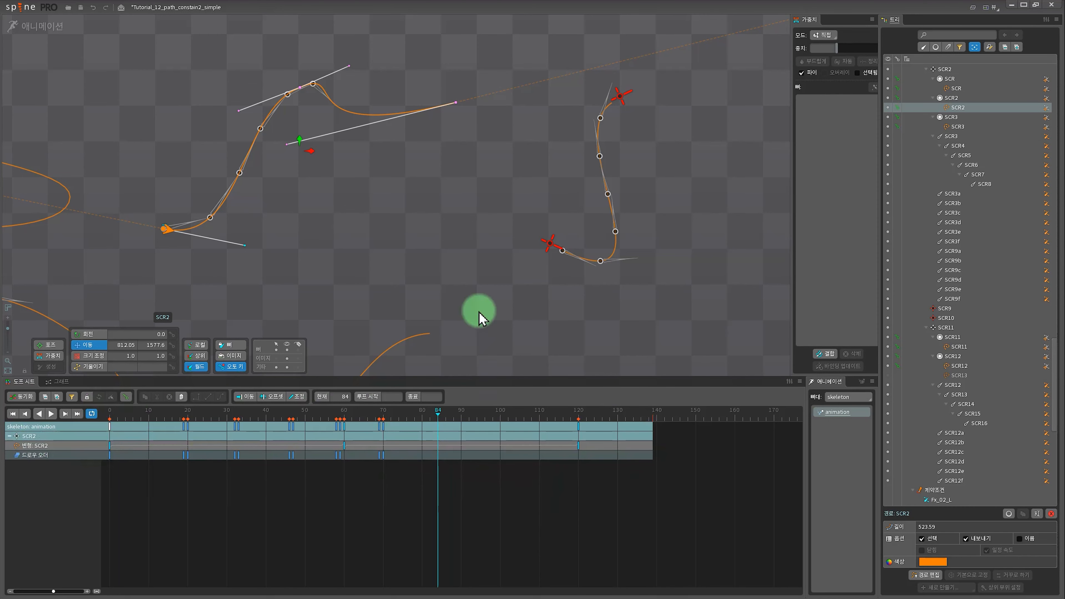
Select the control bones SCR9 and SCR10 in turn to examine their rotation and translation keys, and resume playback.
left_click(550, 247)
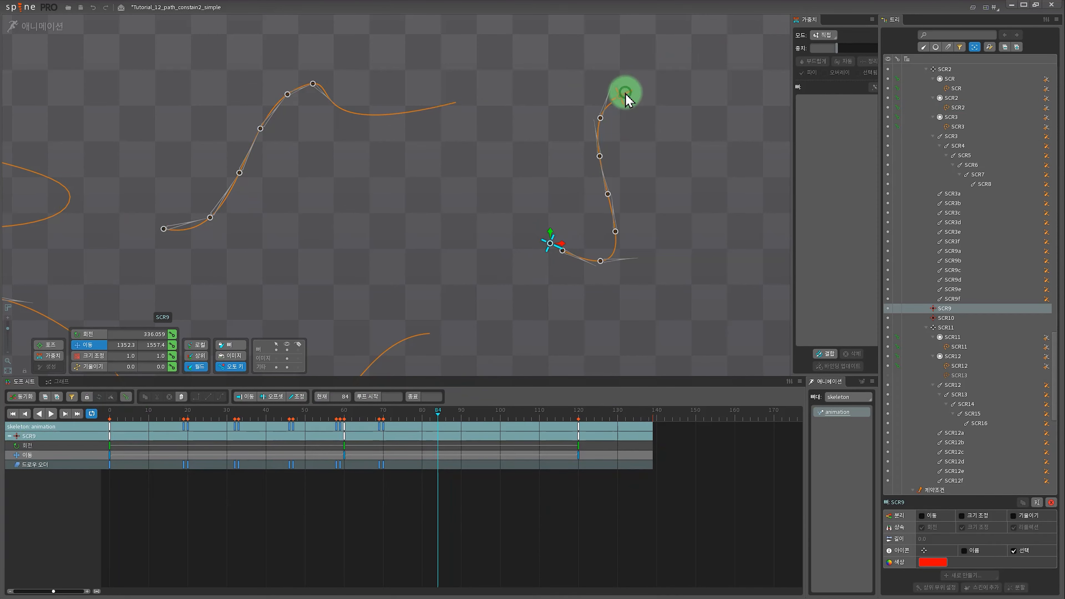
left_click(620, 98)
key("space")
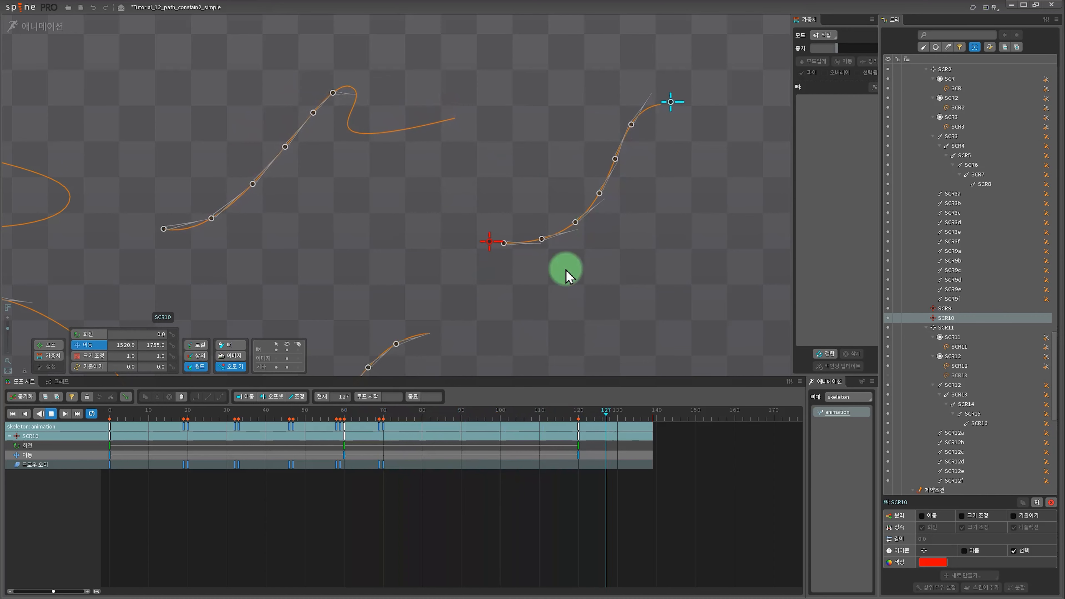
Return to Setup mode and create a bone under SCR11 at the S-curve's lower end.
left_click(47, 28)
scroll(501, 402, "down", 1)
left_click_drag(459, 556, 582, 338)
scroll(530, 377, "up", 3)
left_click_drag(543, 292, 569, 358)
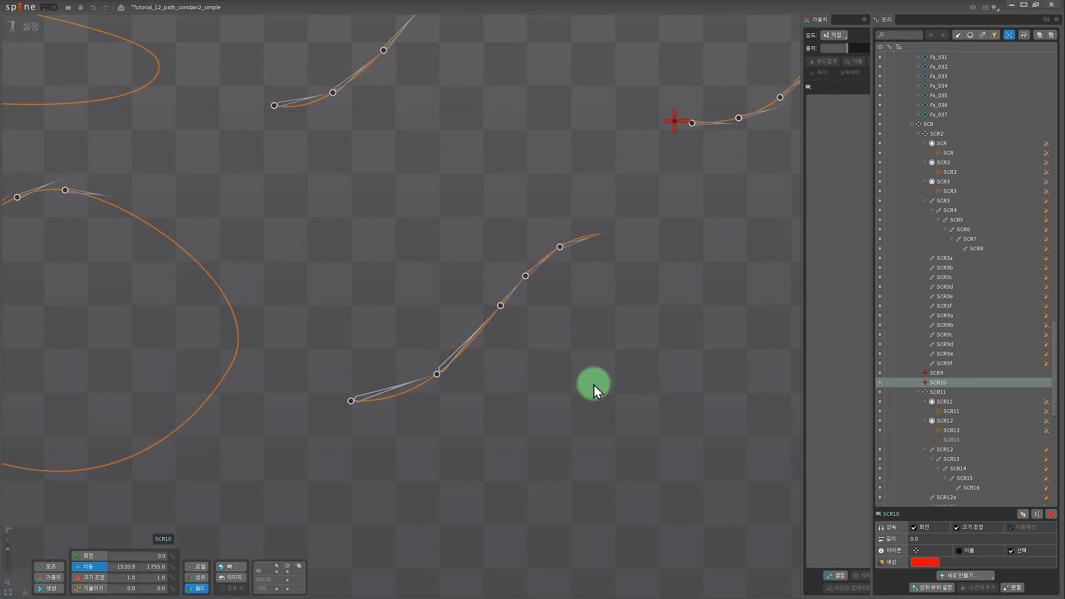
scroll(289, 311, "down", 2)
left_click_drag(311, 418, 400, 407)
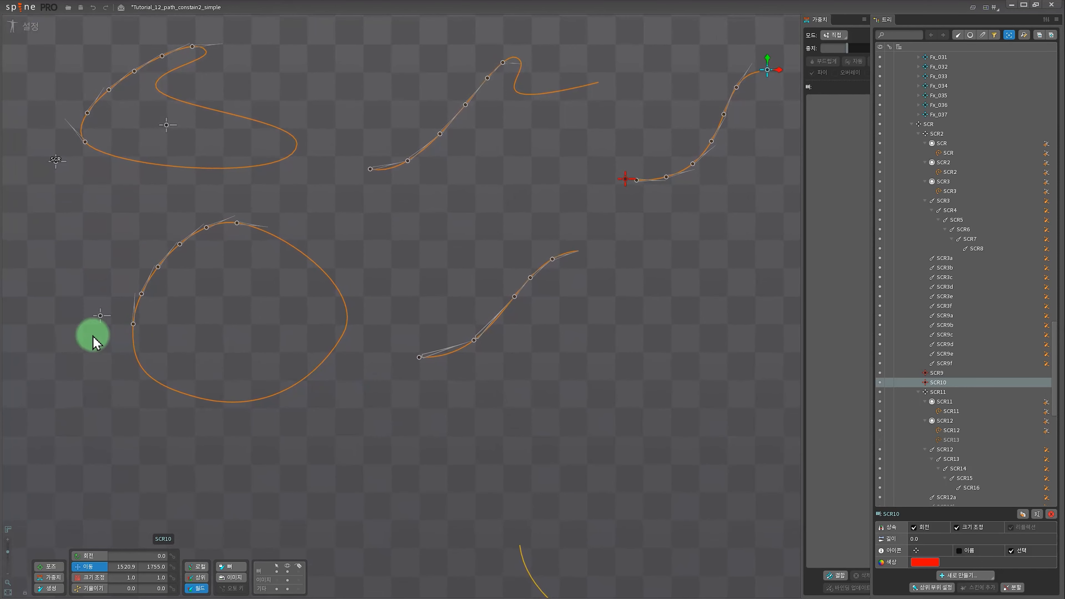
left_click(102, 316)
left_click_drag(579, 422, 518, 414)
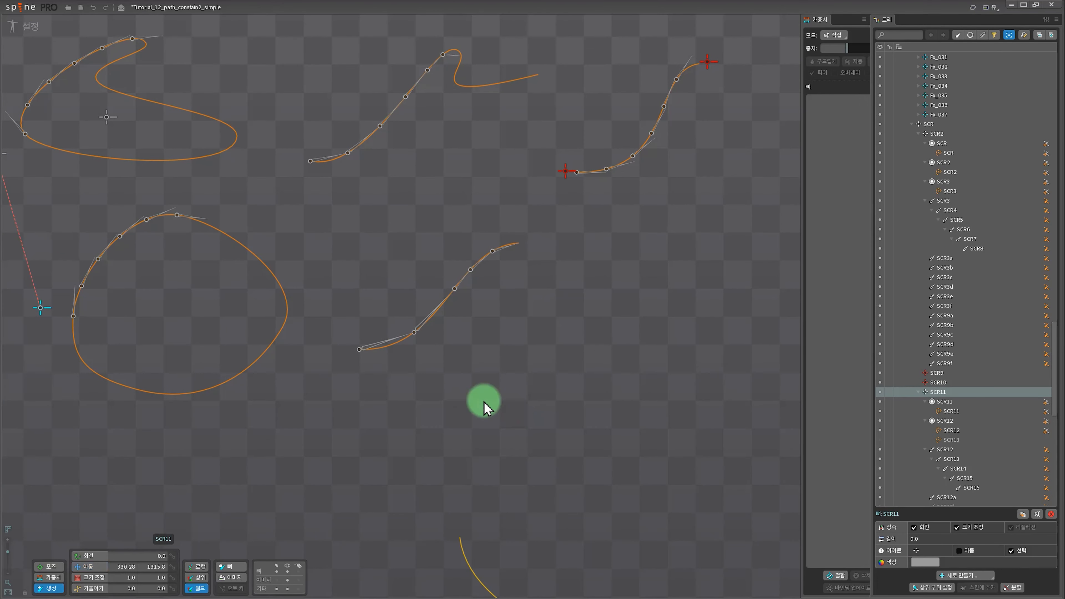
left_click(349, 352)
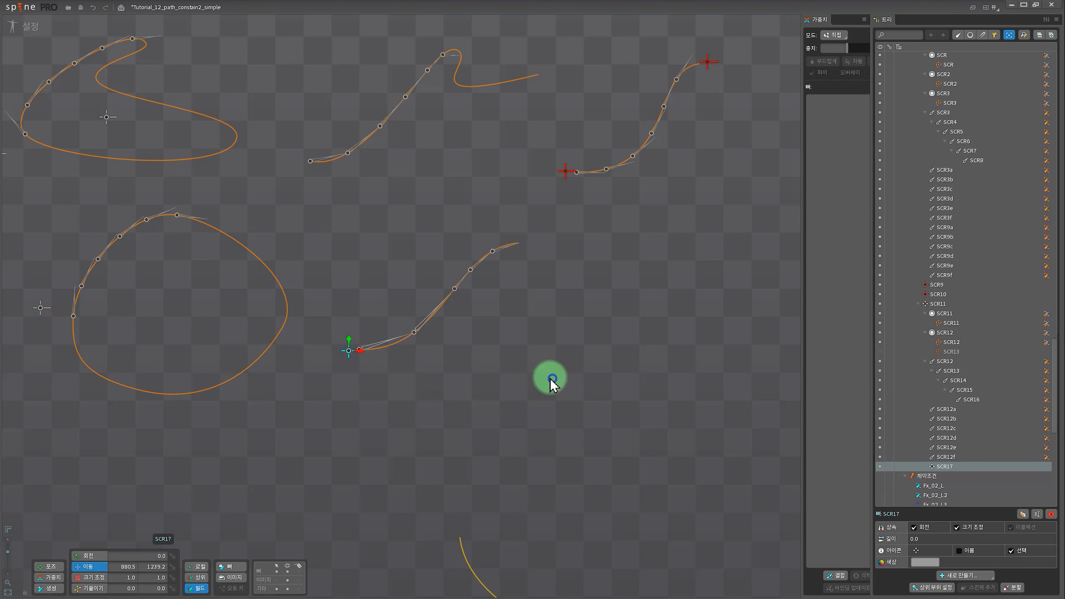
Create a second bone under SCR11 at the S-curve's upper end.
left_click(39, 308)
key("c")
left_click(524, 242)
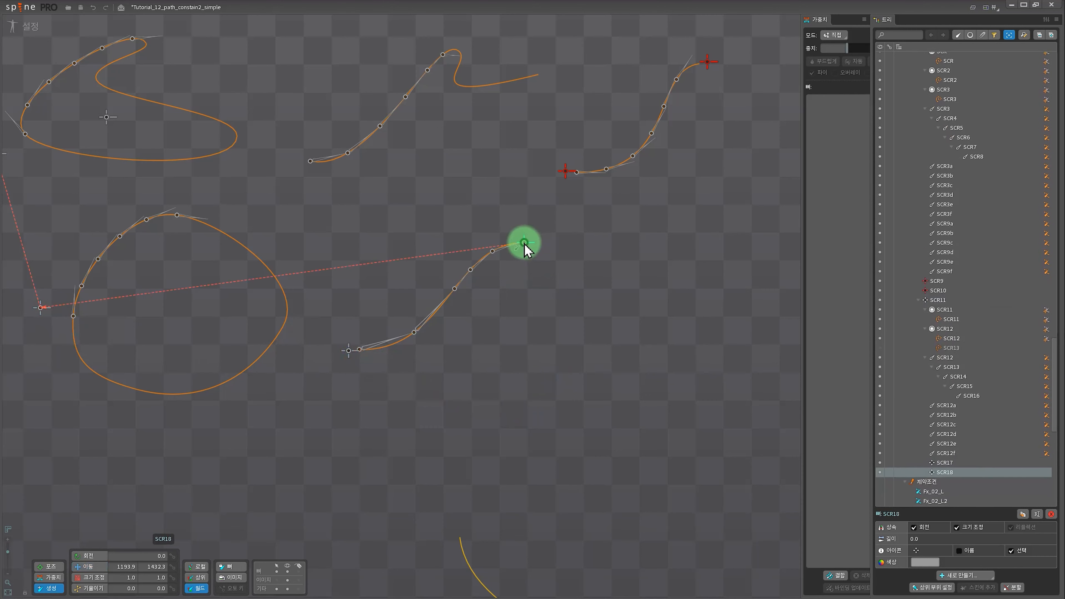
Select the SCR12 path and bind it to the bones SCR17 and SCR18.
scroll(444, 363, "up", 3)
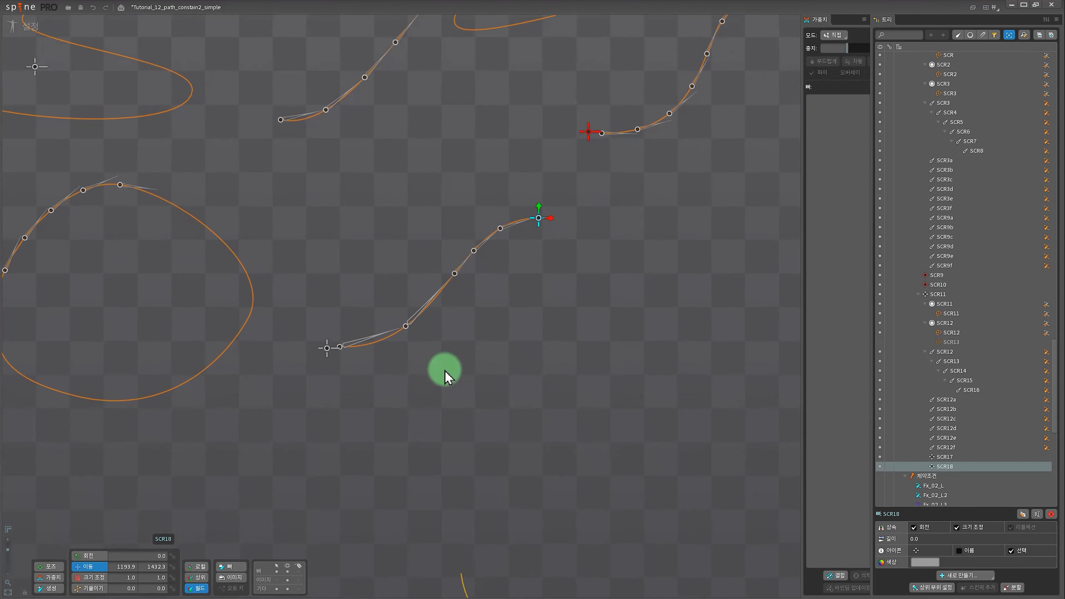
left_click(378, 343)
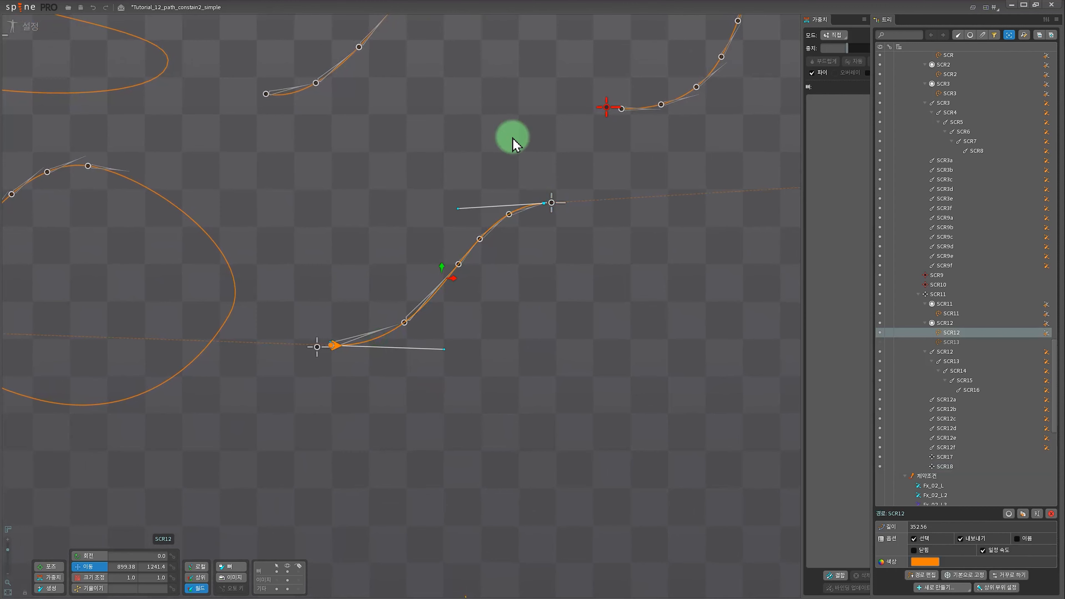
left_click(837, 577)
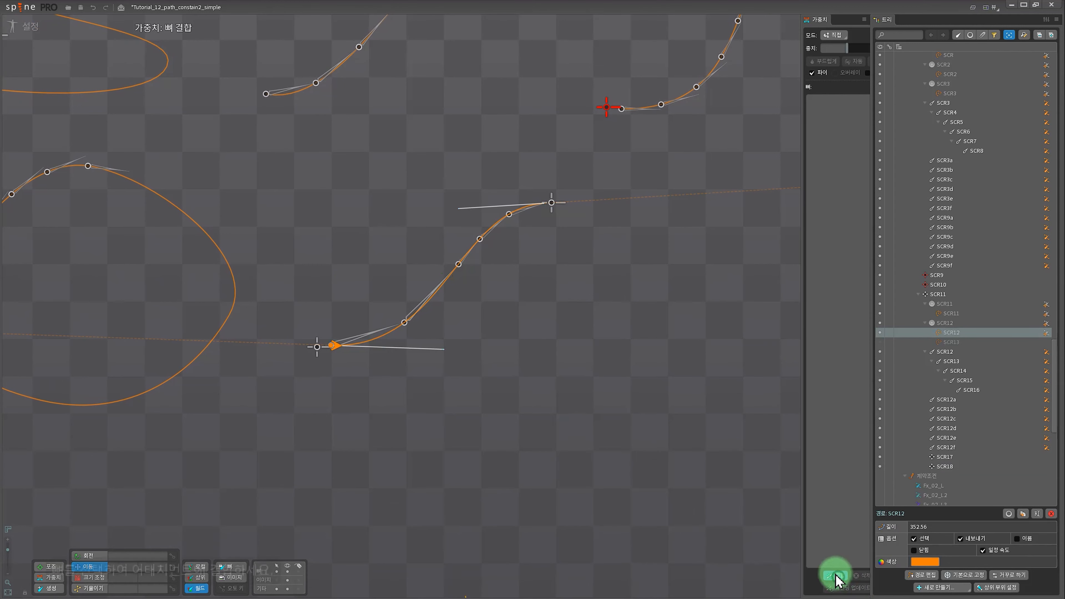
left_click(315, 350)
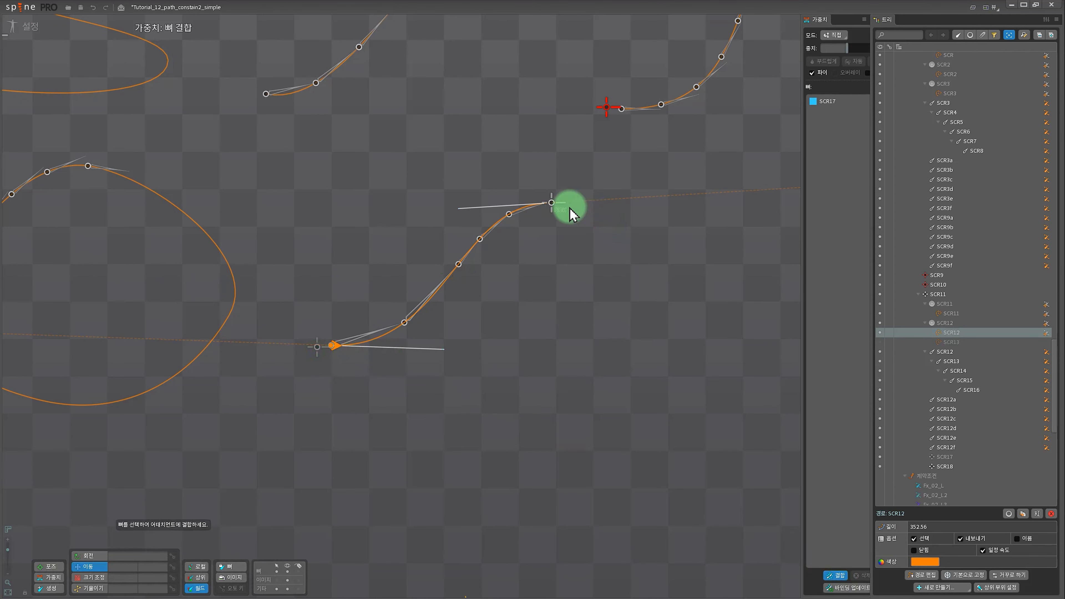
left_click(555, 205)
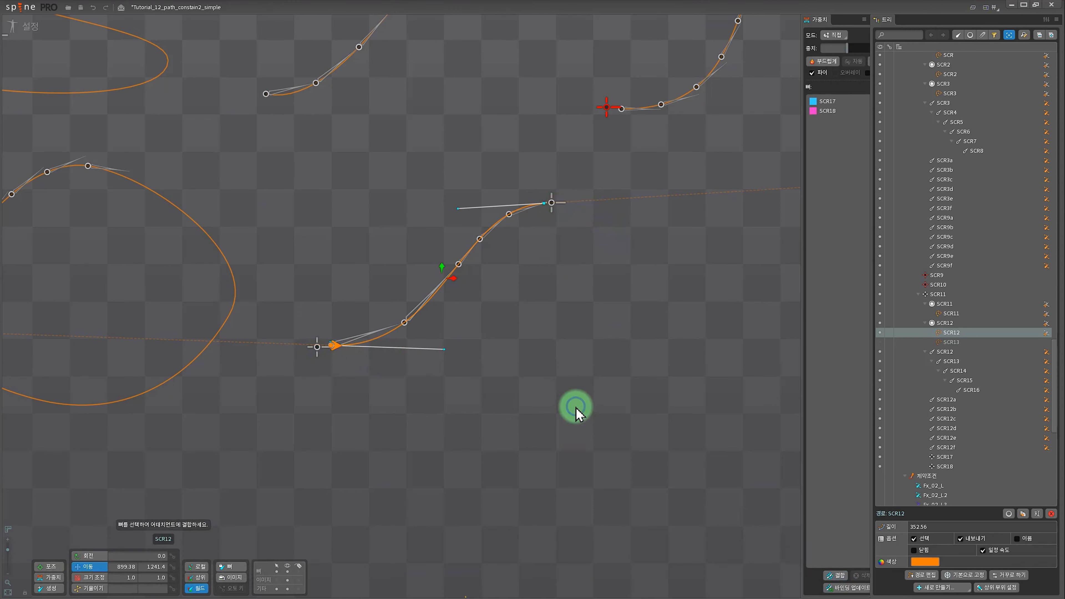
Give the S-curve's upper end point and its handle a weight of 100 to the SCR18 bone.
left_click(49, 577)
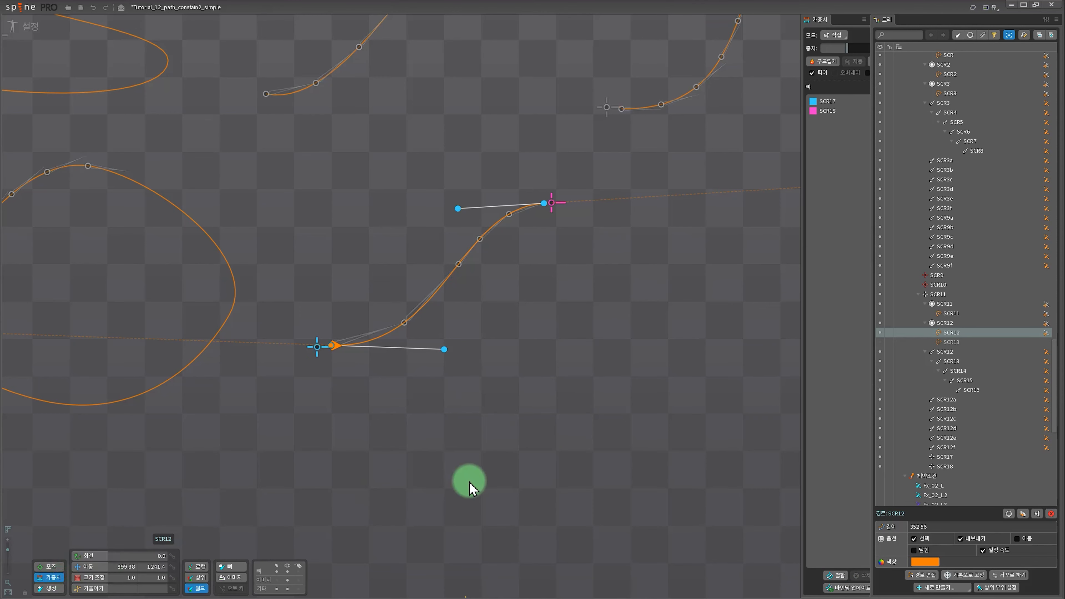
scroll(477, 361, "up", 3)
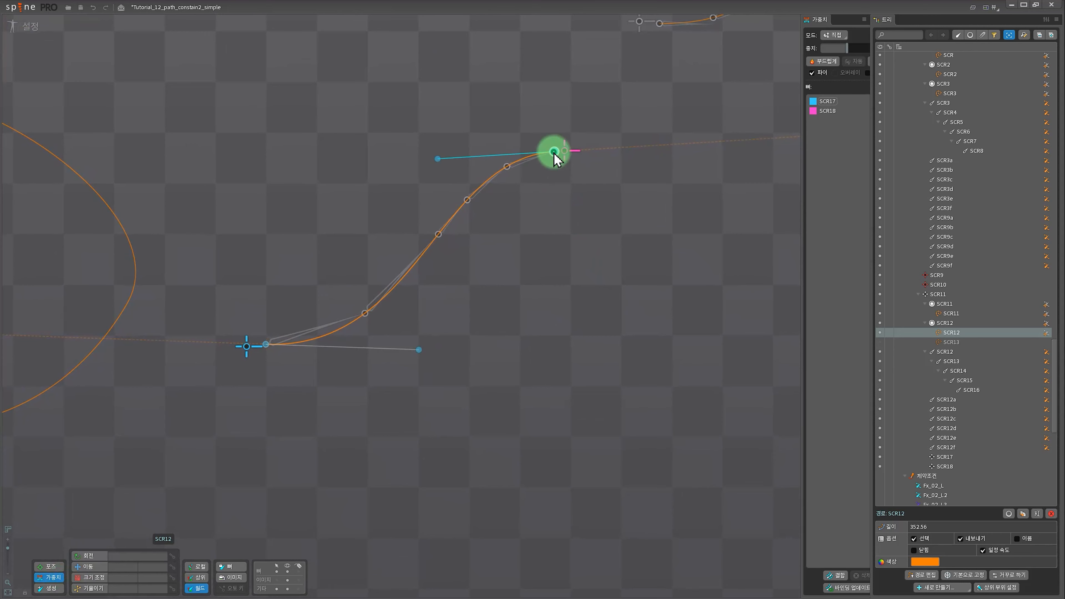
left_click(842, 111)
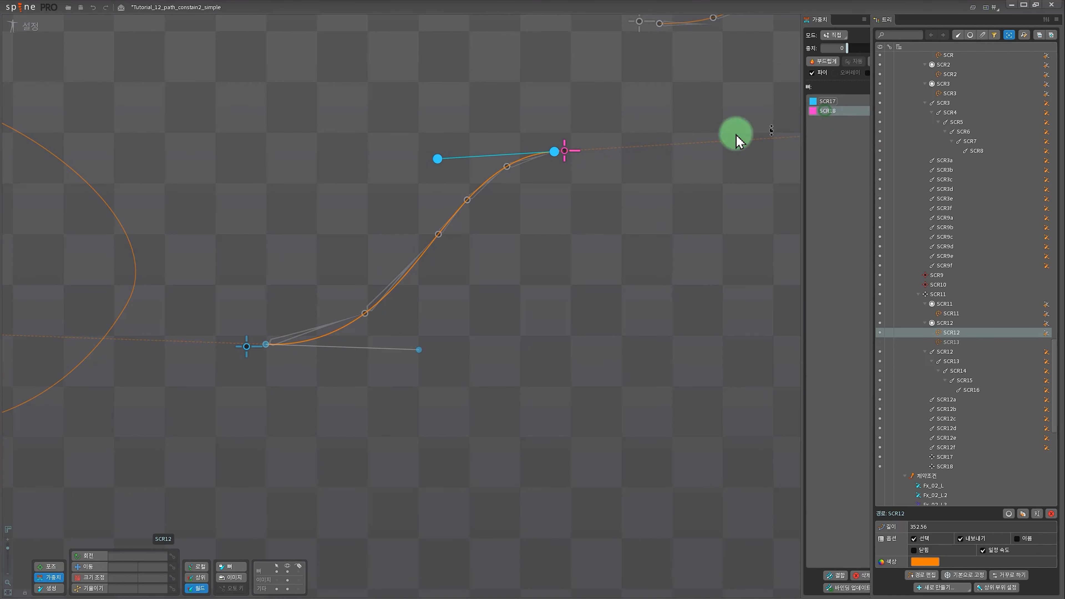
left_click_drag(556, 153, 558, 29)
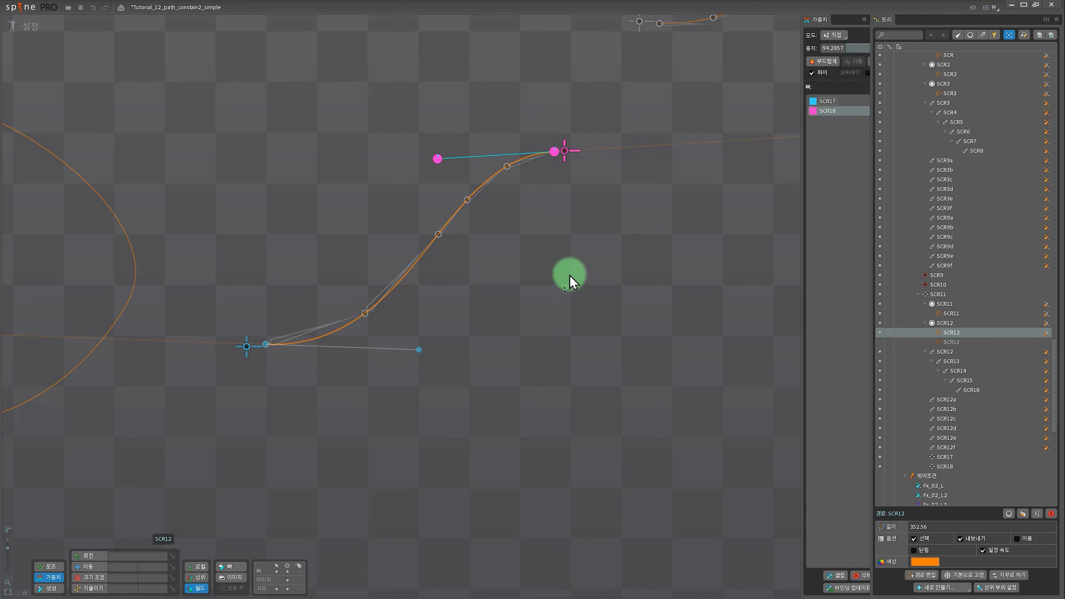
scroll(569, 277, "down", 3)
left_click_drag(483, 185, 483, 96)
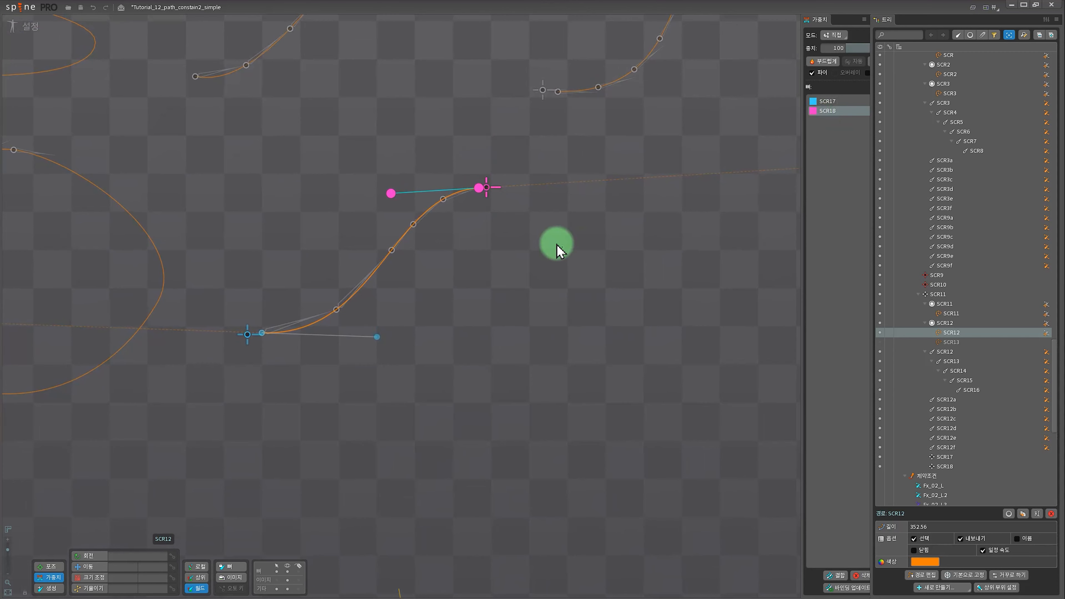
Move the SCR18 bone inward to narrow the S-curve, and try rotating the bone to bend the path's upper end.
key("v")
scroll(488, 204, "down", 1)
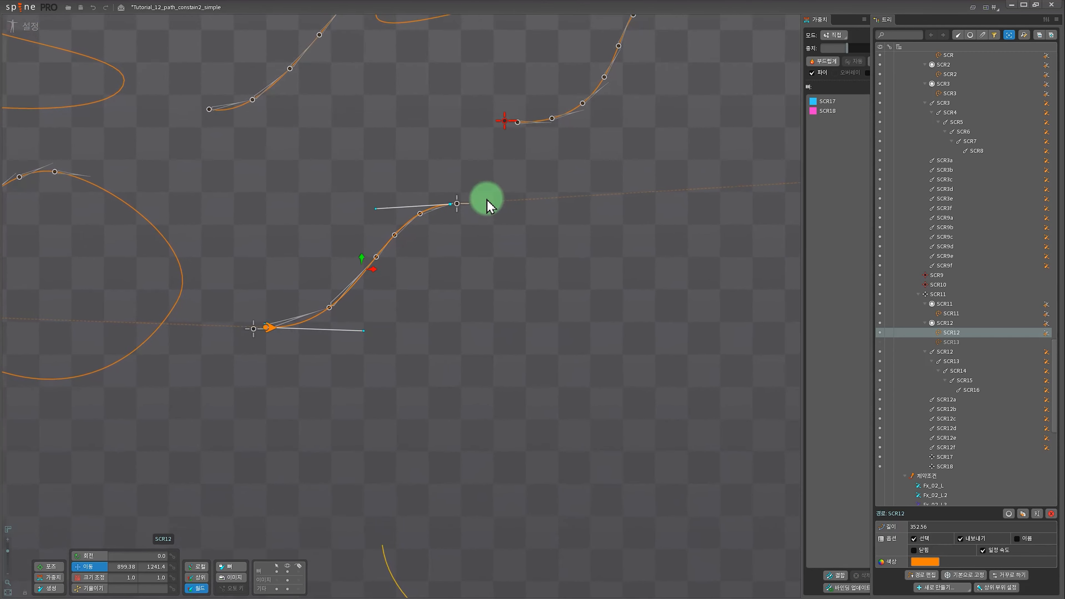
left_click(467, 218)
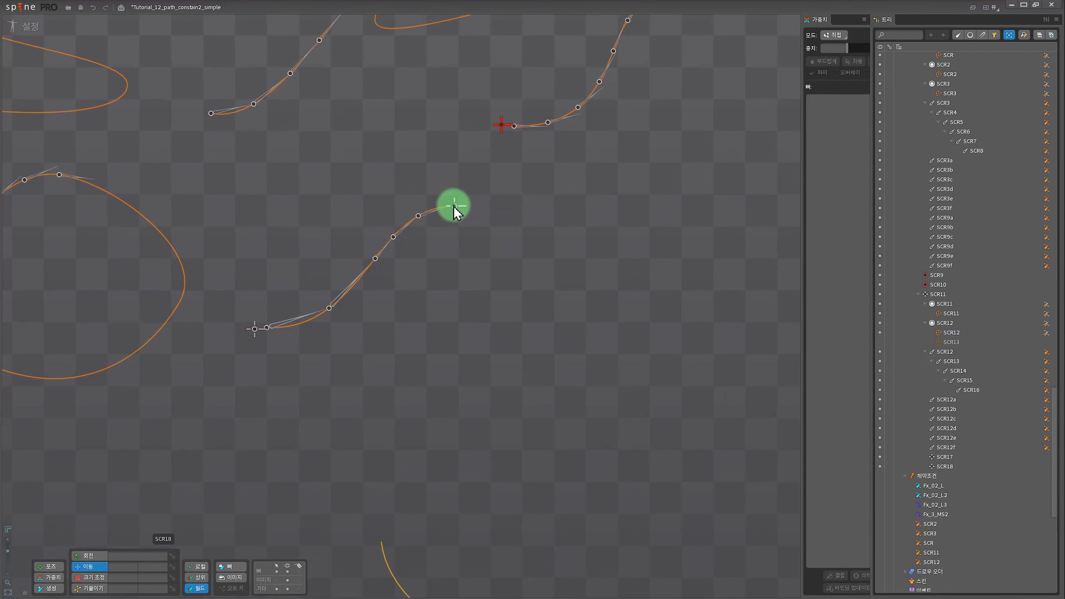
left_click_drag(454, 205, 400, 206)
key("c")
left_click_drag(522, 220, 552, 329)
key("x")
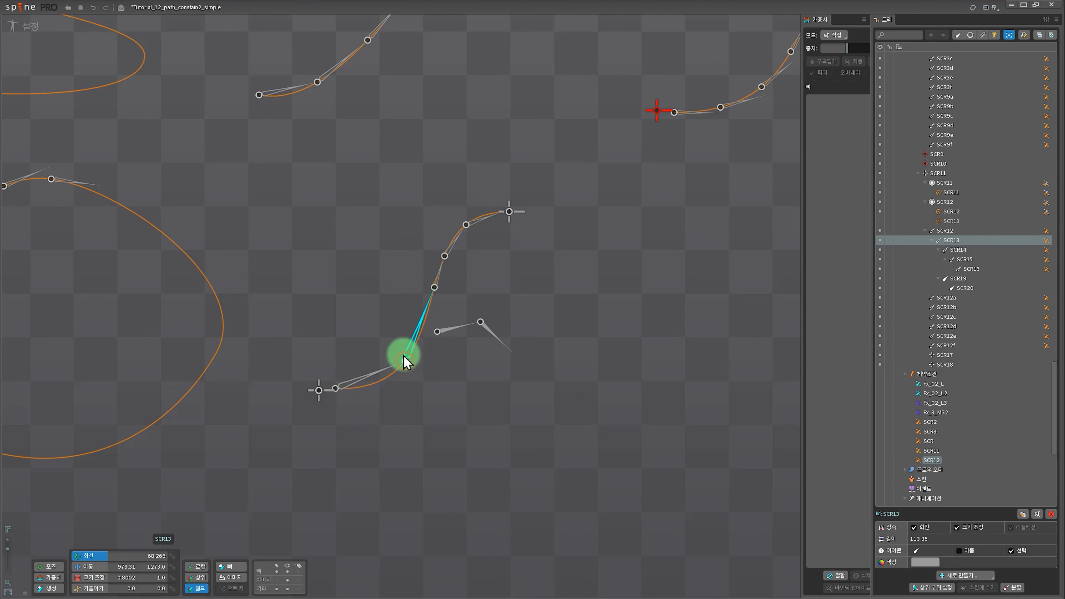
Select the child bone SCR19 branching from SCR13 and examine its motion by playing the animation in Animate mode.
scroll(467, 397, "up", 2)
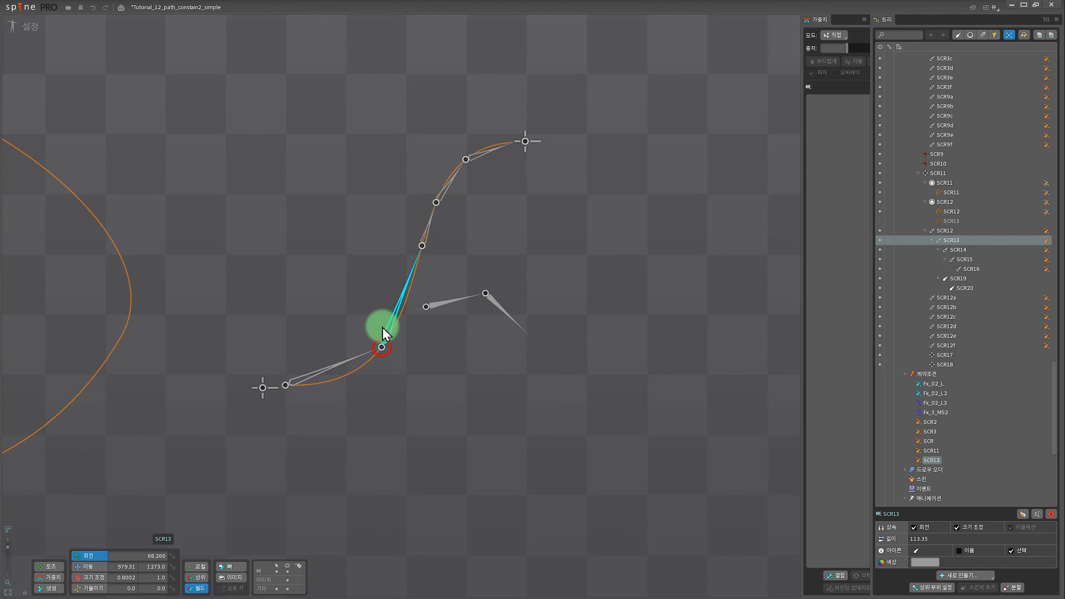
left_click(437, 306)
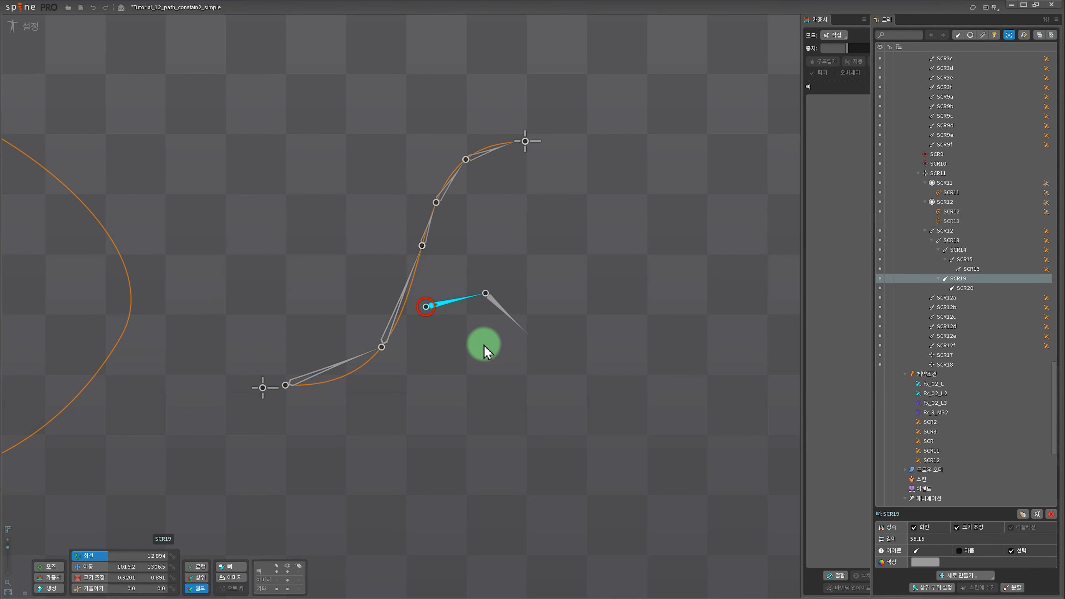
scroll(369, 235, "down", 3)
left_click(20, 27)
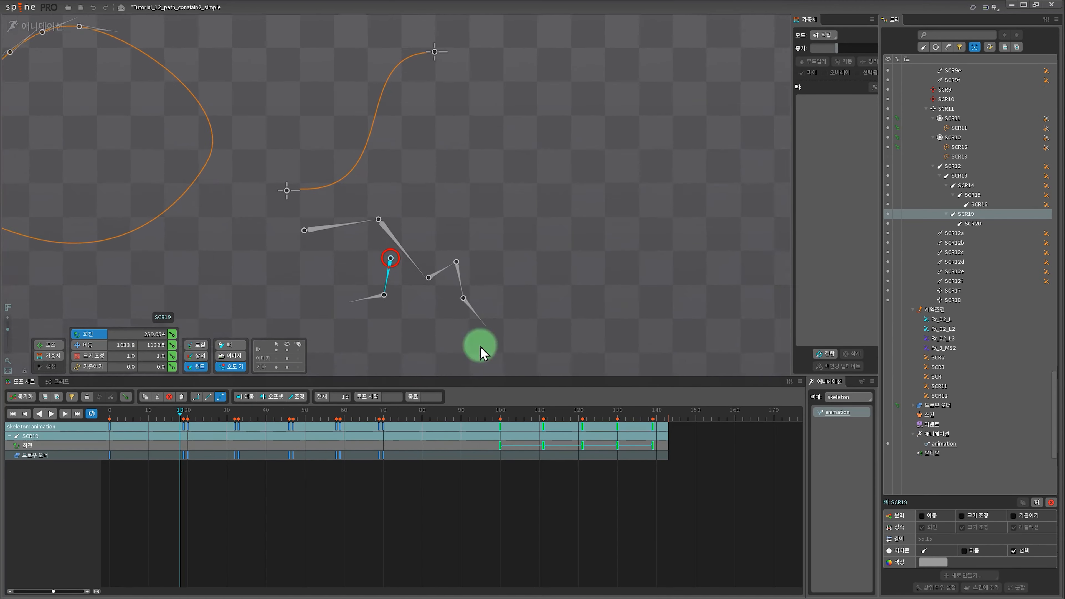
left_click(91, 415)
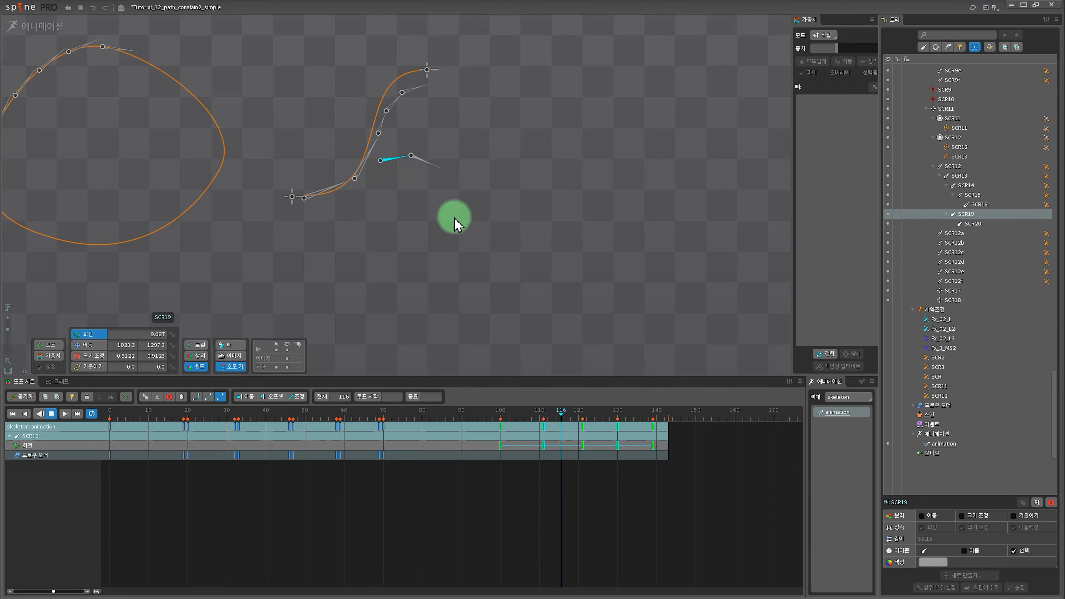
Scrub the timeline between about frames 97 and 117 to examine how the bones blend onto the SCR12 path.
left_click(566, 413)
left_click(486, 413)
left_click_drag(486, 413, 565, 412)
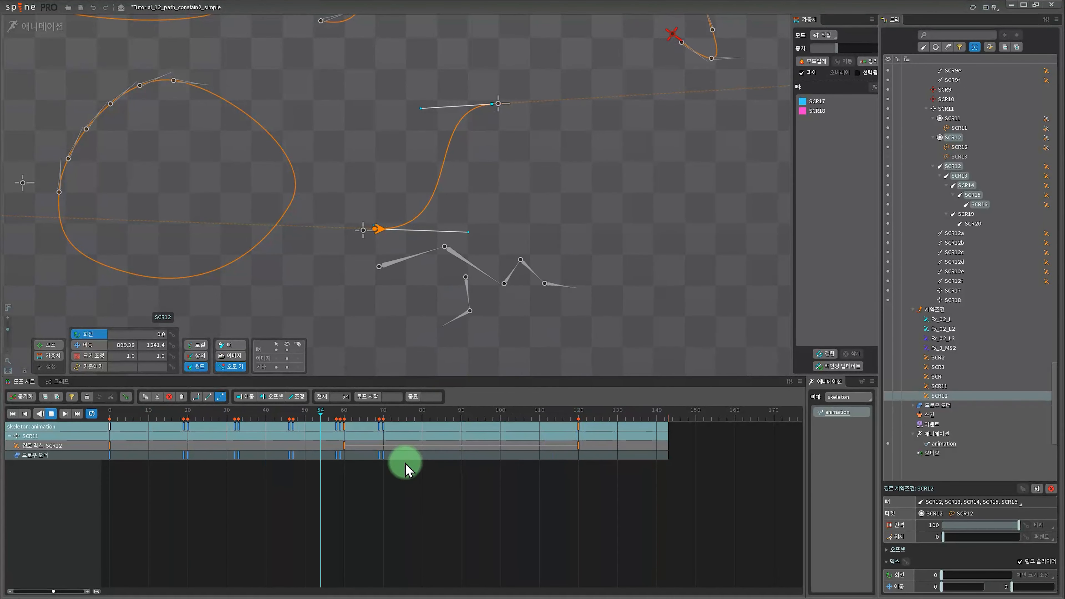
Play the animation and scrub between frames 0 and 112 to examine the SCR12 constraint's changing mix.
key("d")
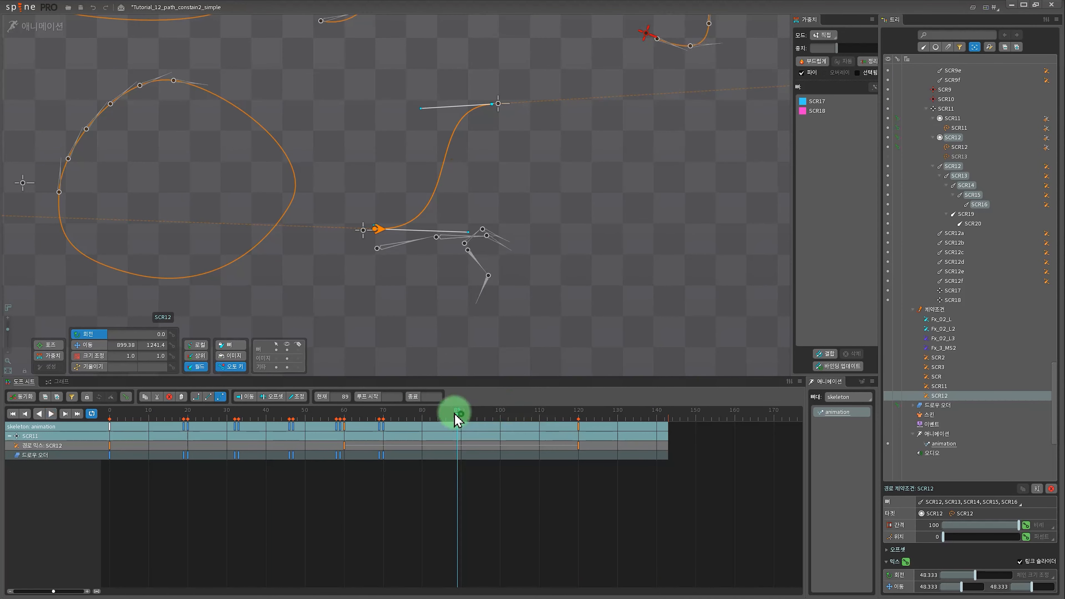
left_click_drag(456, 417, 64, 394)
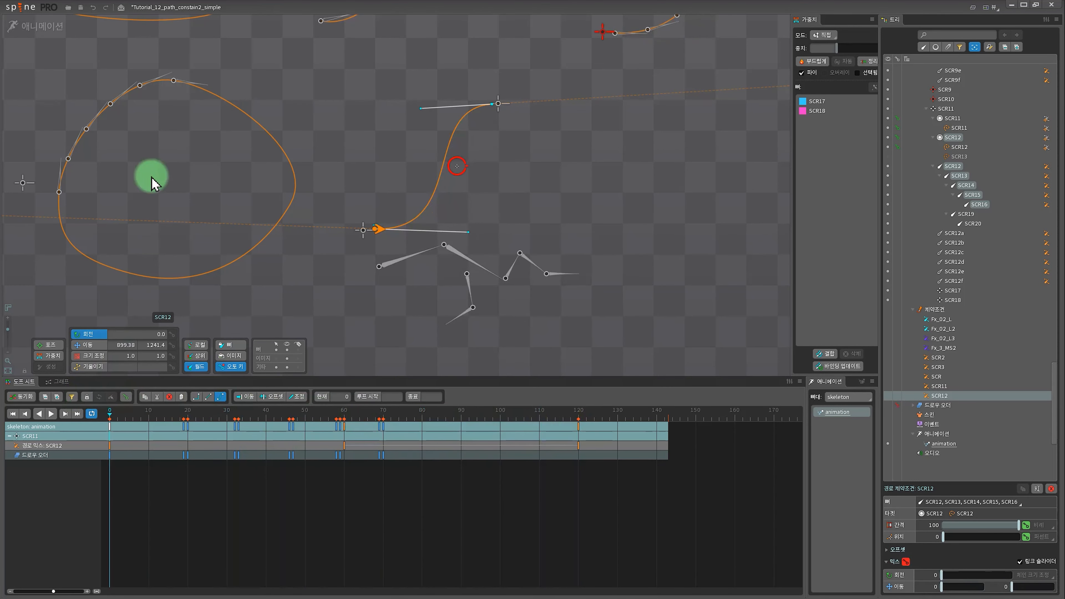
left_click_drag(106, 423, 529, 406)
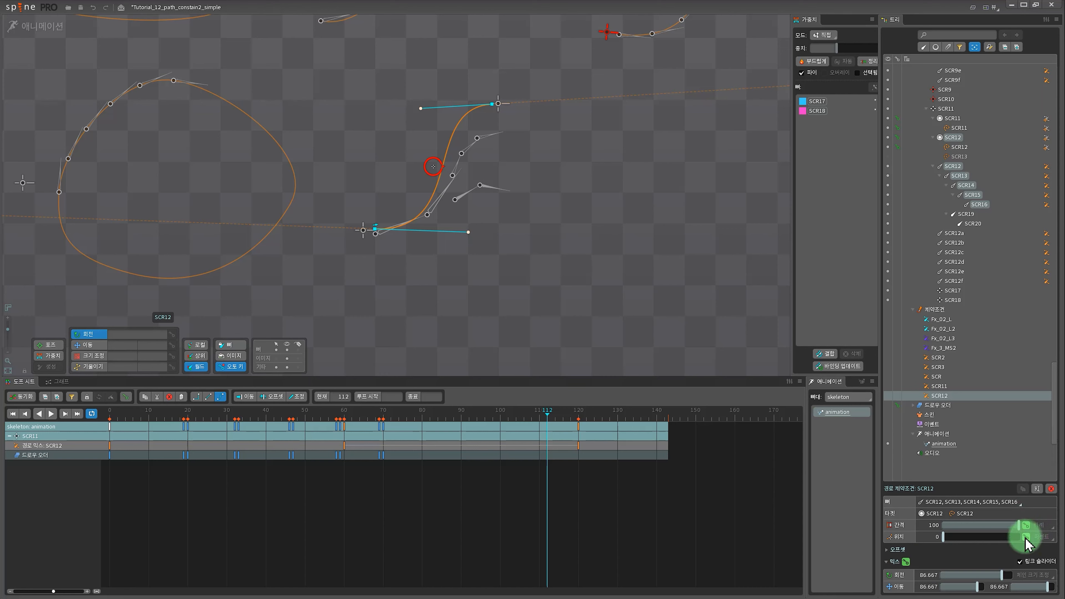
Try keying the SCR12 constraint's mix at frame 112, undo that key, and key its spacing and position there.
left_click(906, 562)
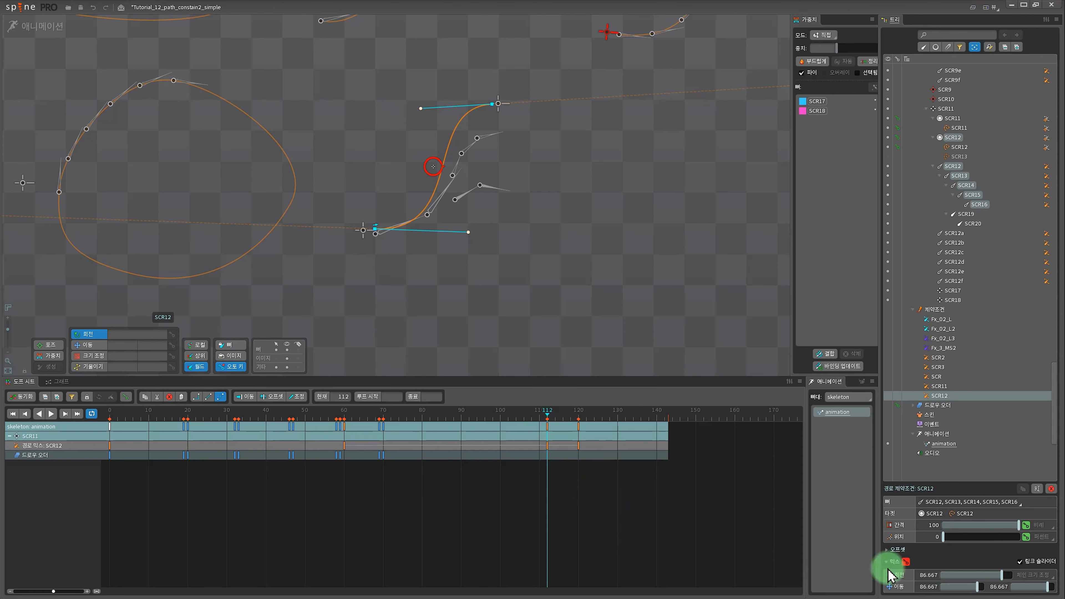
key("ctrl+z")
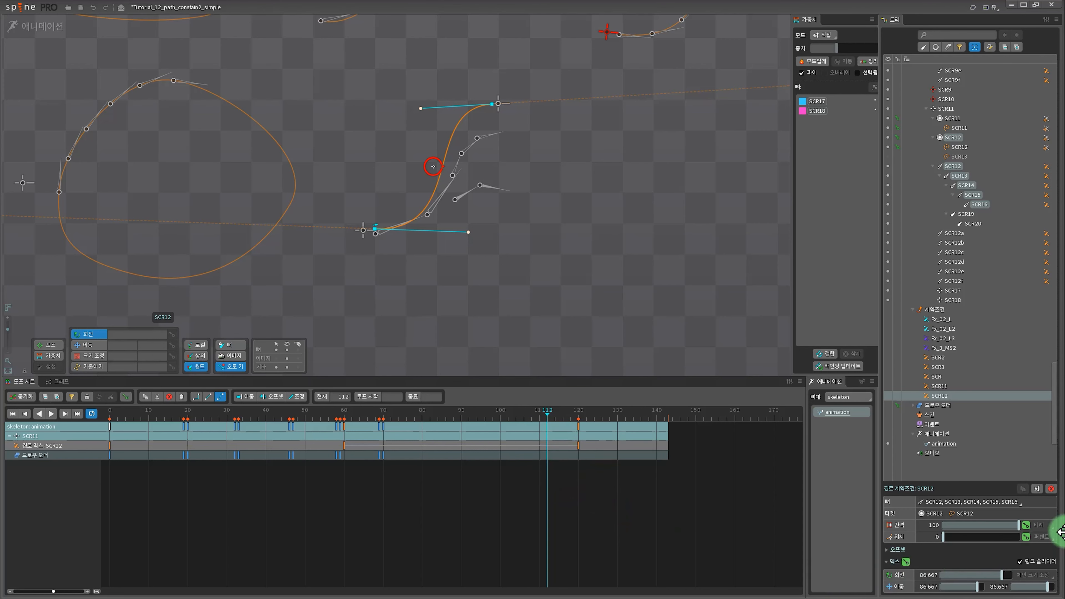
left_click(1026, 527)
left_click(1025, 536)
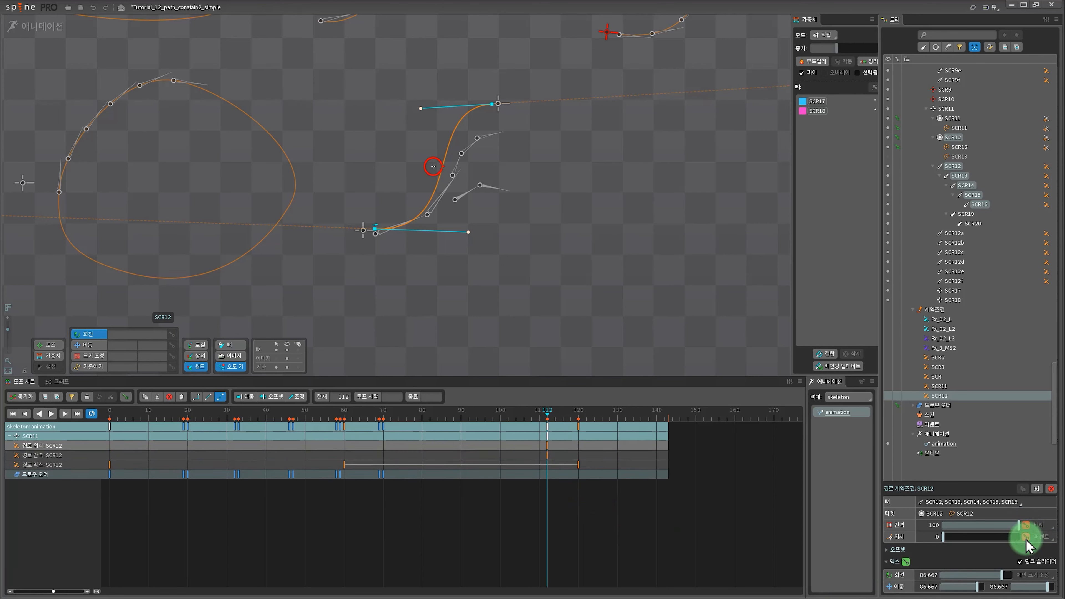
left_click(1025, 525)
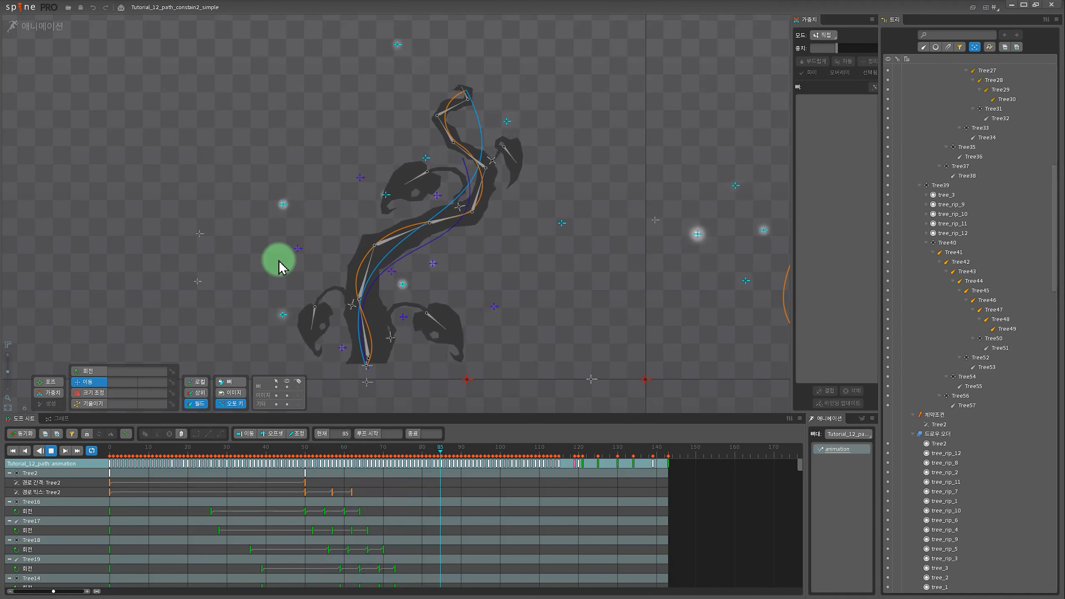
In Setup mode, create a new path on the Tree39 bone at the base of the second tree.
left_click(42, 26)
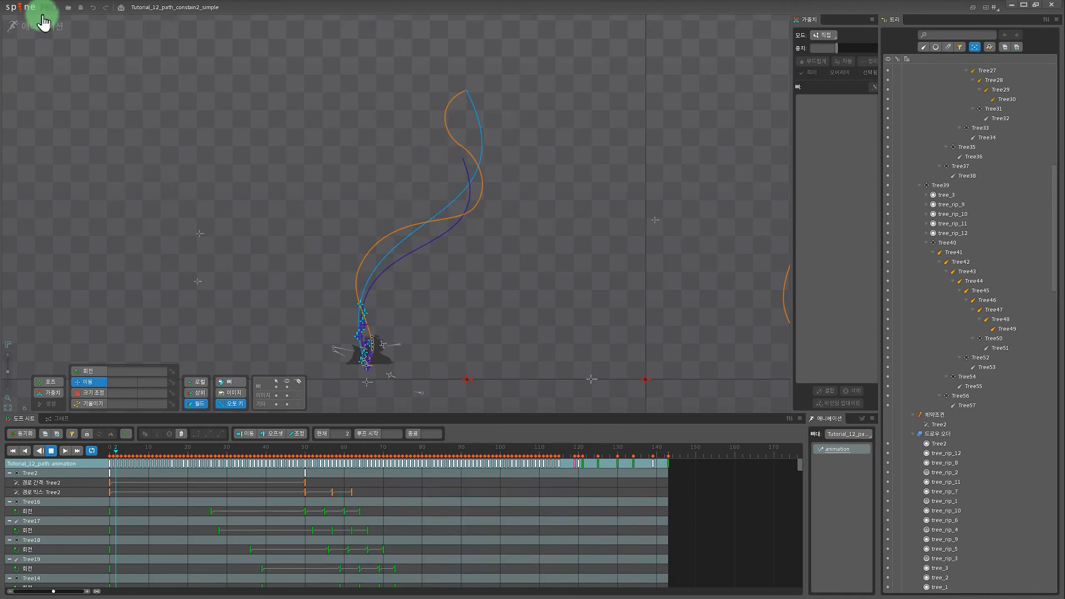
left_click_drag(202, 461, 201, 152)
left_click_drag(250, 382, 433, 230)
scroll(397, 308, "up", 1)
scroll(397, 313, "up", 1)
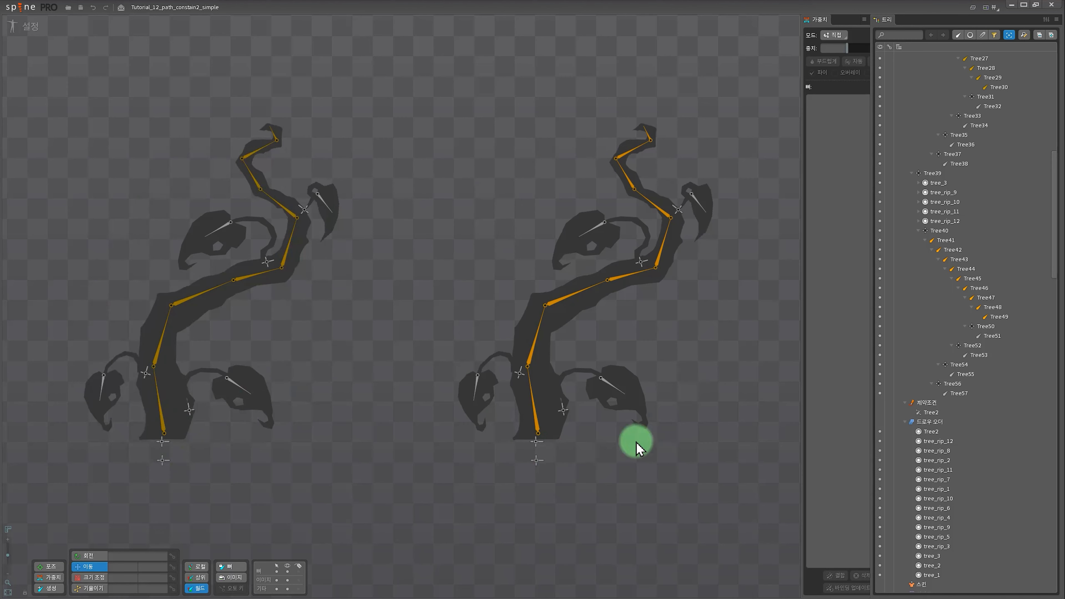
left_click_drag(498, 466, 276, 421)
scroll(323, 506, "up", 2)
left_click(315, 492)
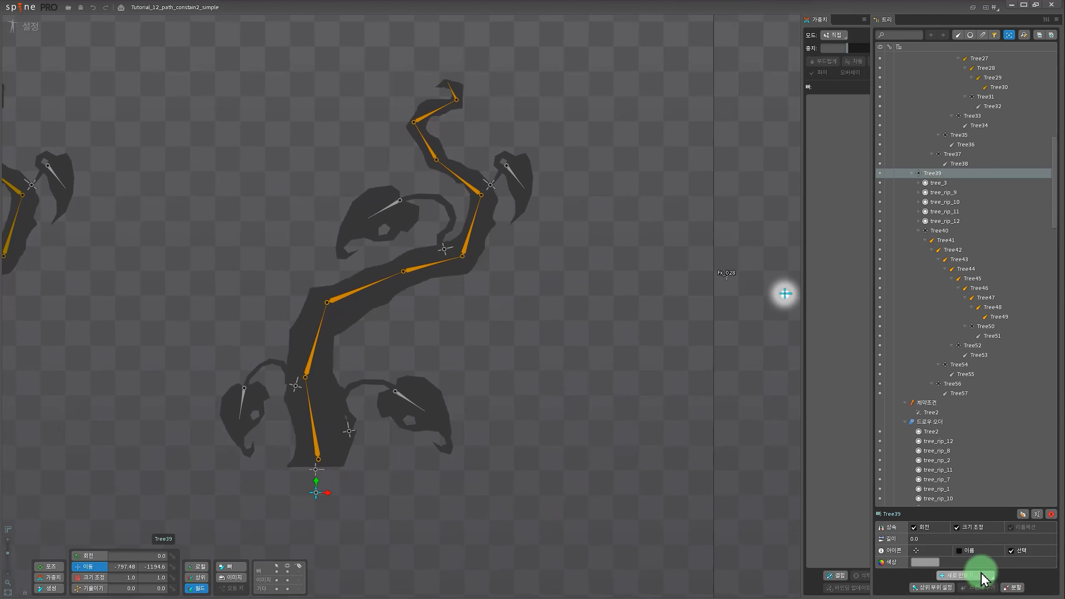
left_click(966, 578)
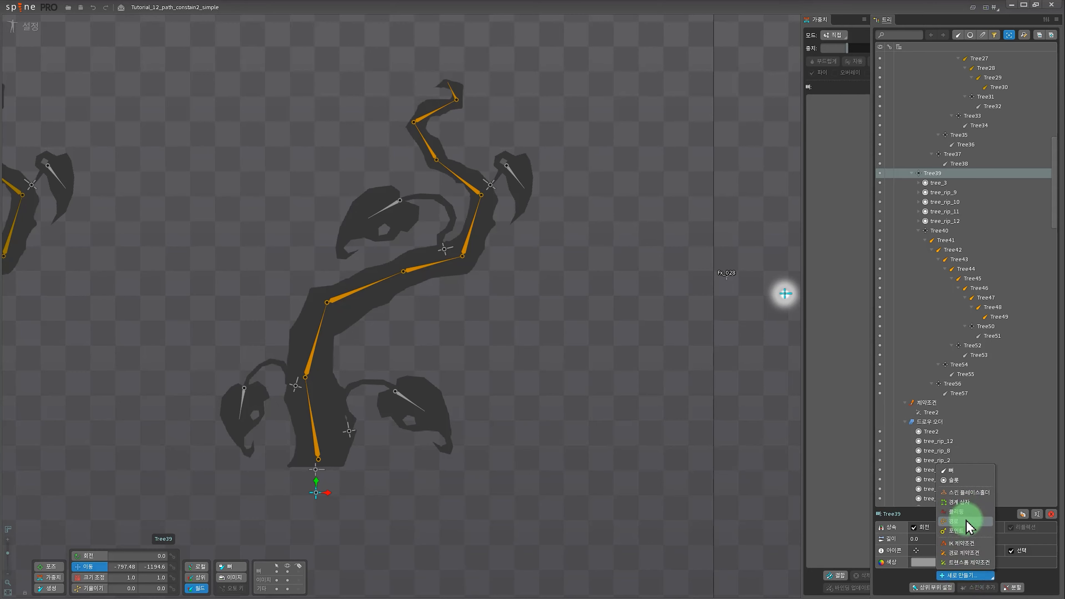
left_click(965, 524)
left_click(385, 333)
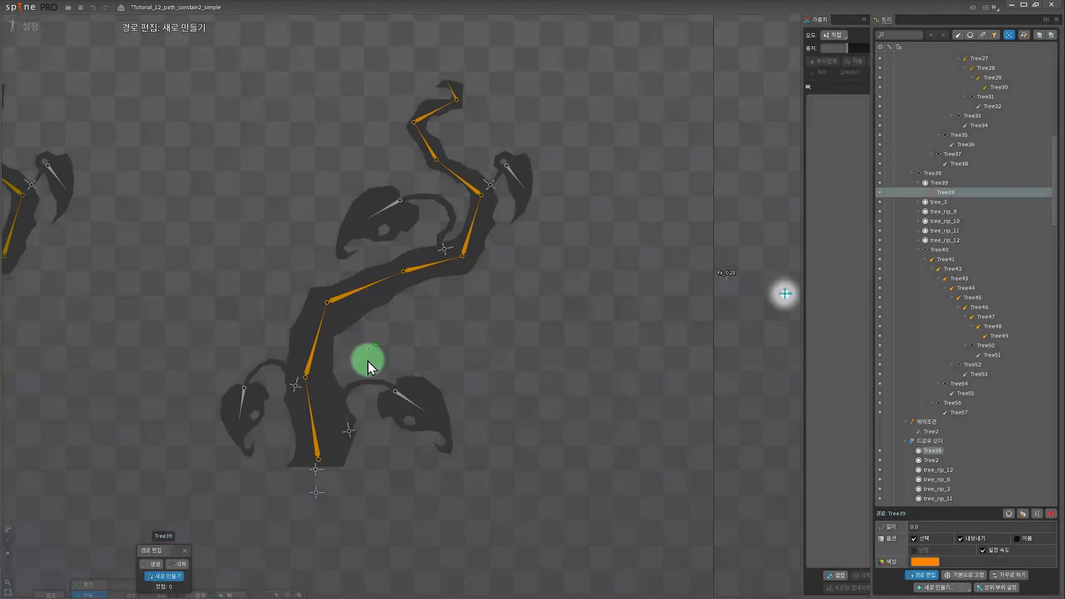
Draw the path with five points following the trunk bones from the base up to the upper bend.
left_click(321, 465)
left_click(325, 319)
left_click(457, 259)
left_click(472, 182)
left_click(418, 118)
left_click(178, 564)
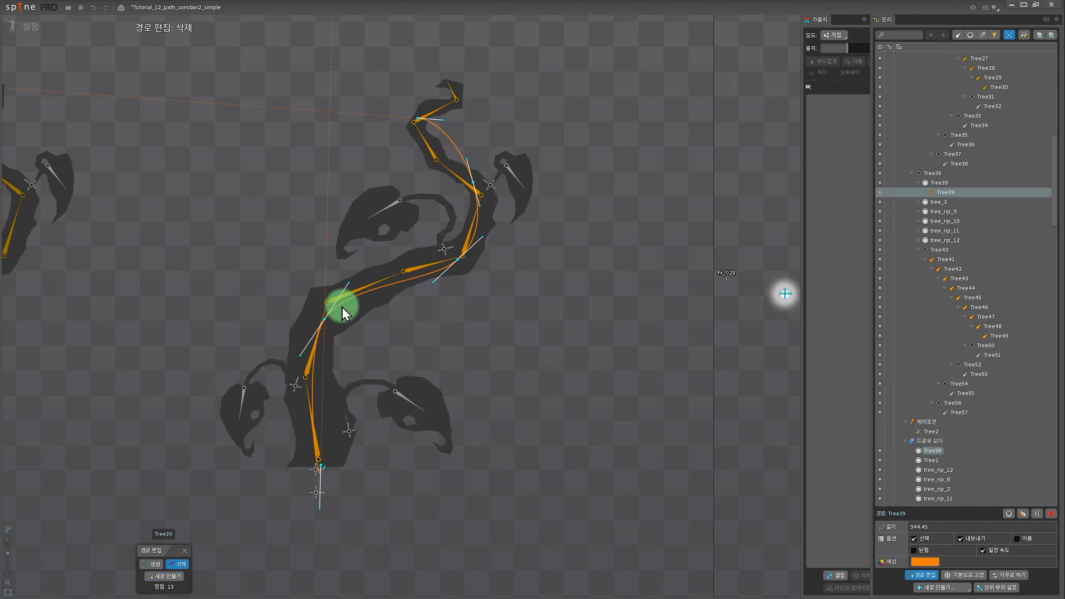
Adjust the path's points and handles to follow the trunk, extend its end to the tree's tip, and finish path editing.
left_click_drag(349, 283, 364, 261)
left_click_drag(320, 509, 298, 407)
left_click_drag(516, 327, 482, 402)
left_click_drag(398, 354, 389, 364)
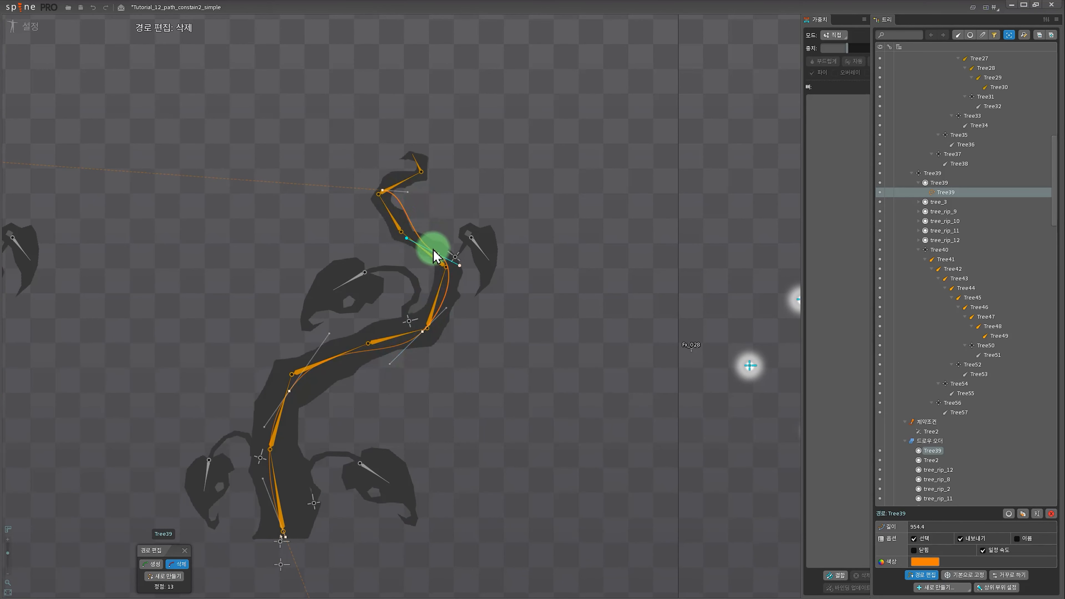
left_click_drag(437, 253, 427, 244)
left_click_drag(433, 267, 460, 266)
left_click_drag(382, 191, 351, 199)
left_click_drag(525, 465, 530, 400)
scroll(469, 367, "up", 1)
left_click_drag(468, 366, 532, 333)
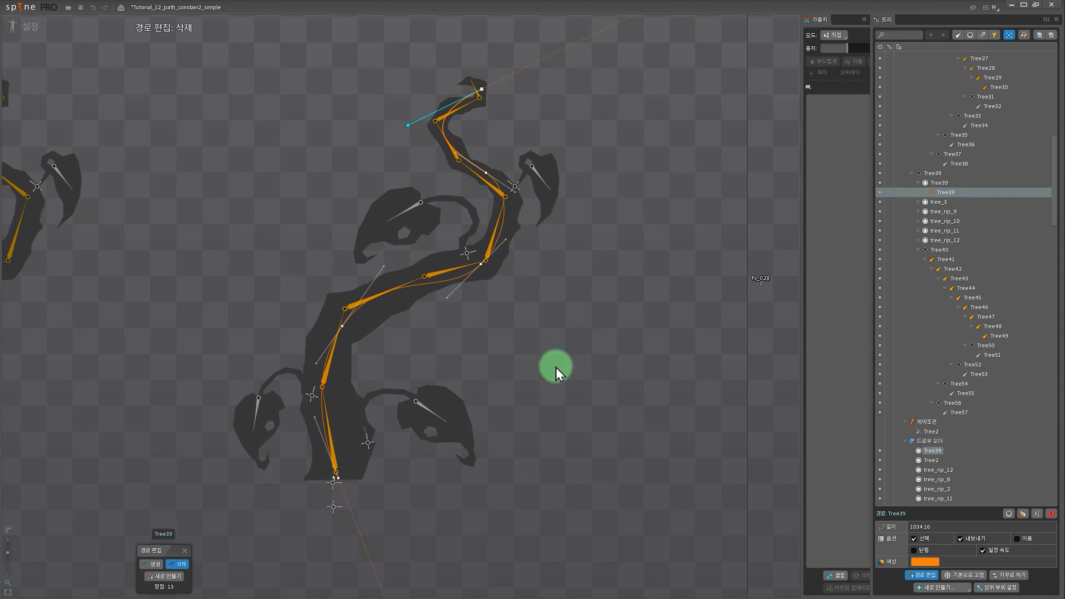
key("Escape")
key("Escape")
Select bones Tree41 through Tree49 and create a path constraint named Tree39 targeting the new trunk path.
left_click_drag(571, 433, 515, 392)
left_click_drag(502, 328, 492, 362)
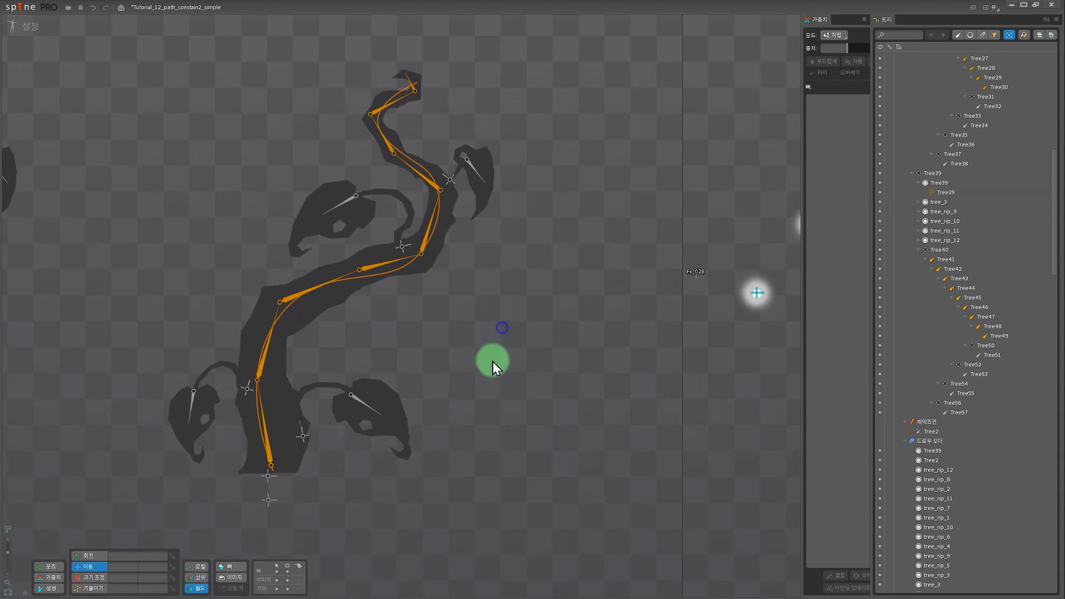
left_click(270, 445)
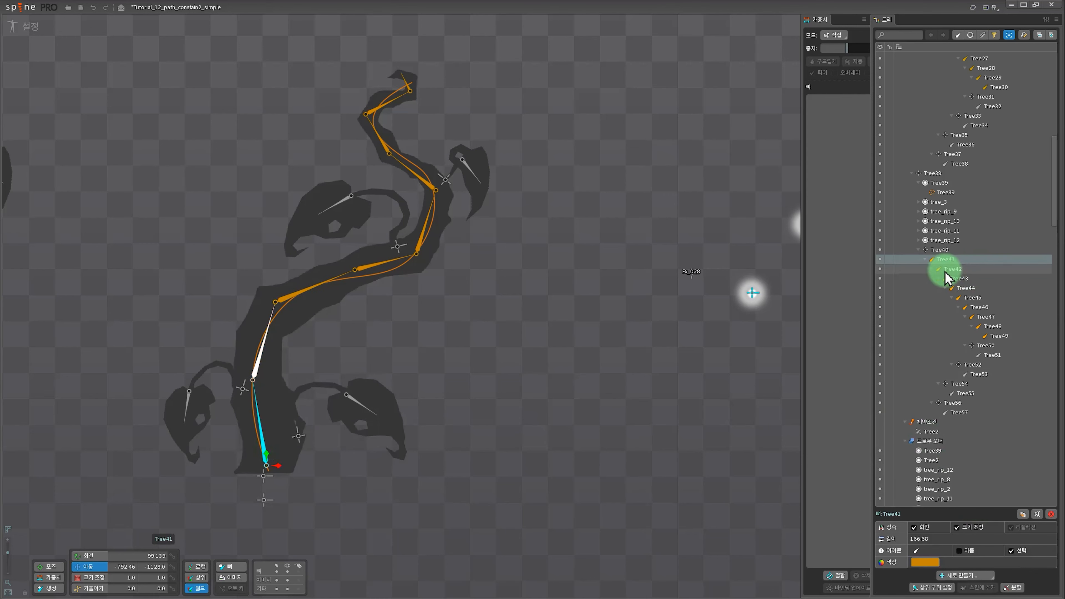
left_click_drag(944, 272, 993, 338)
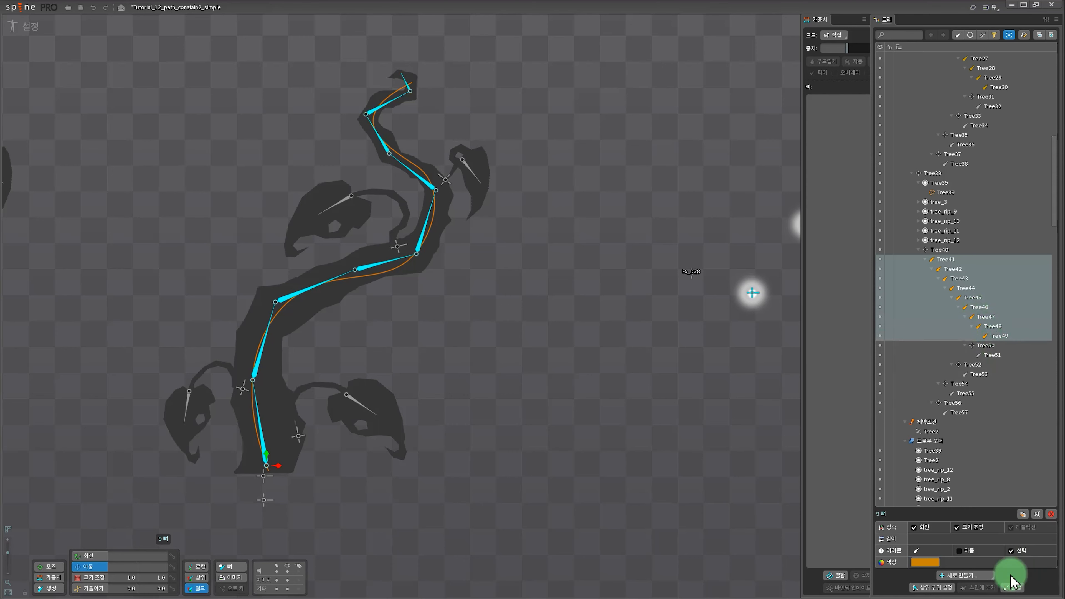
left_click(968, 575)
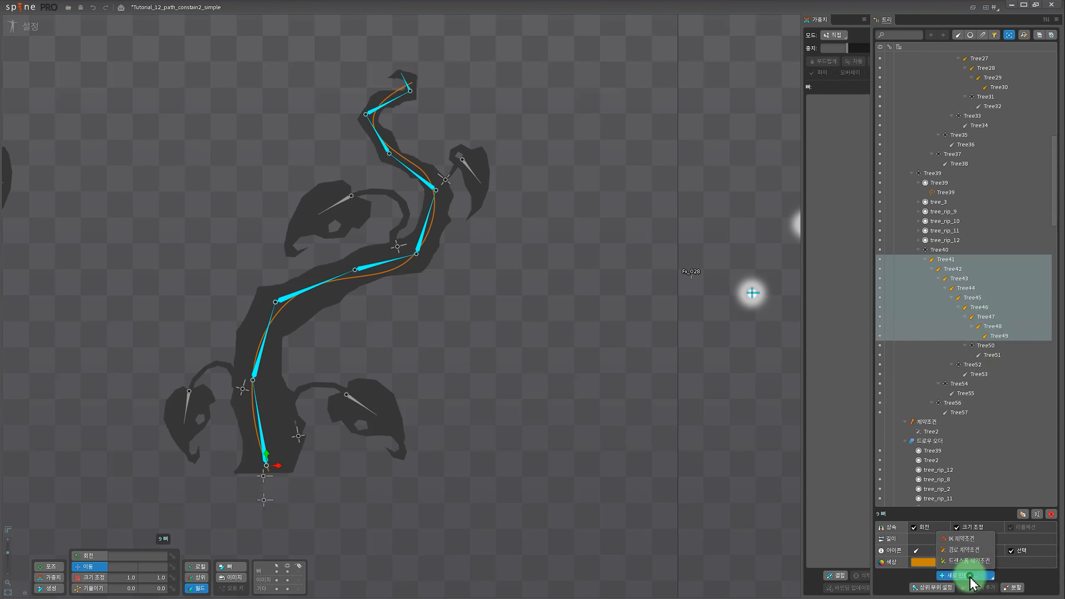
left_click(964, 553)
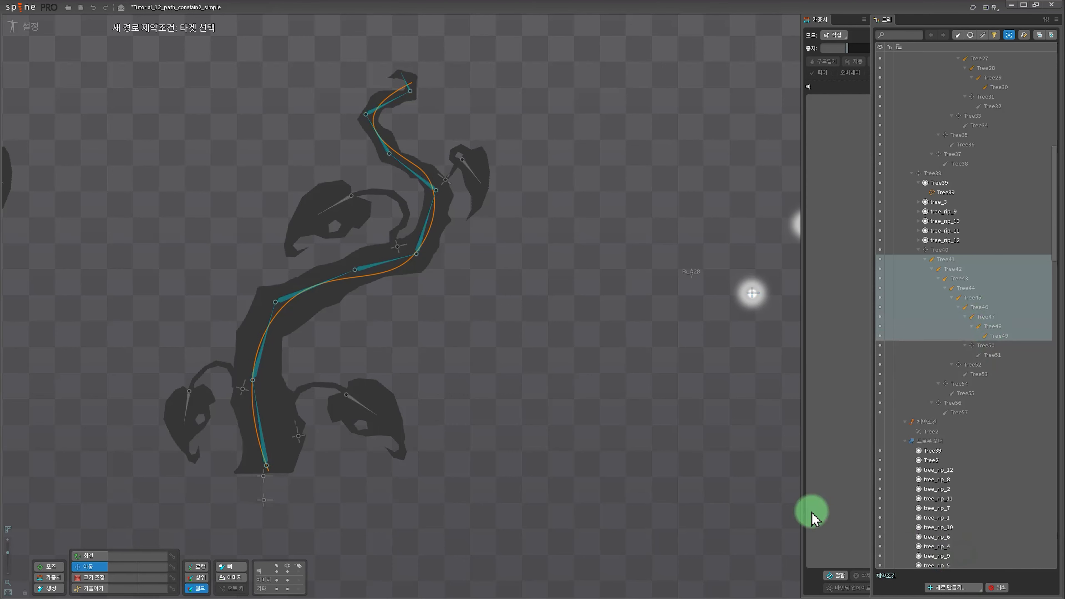
left_click(382, 273)
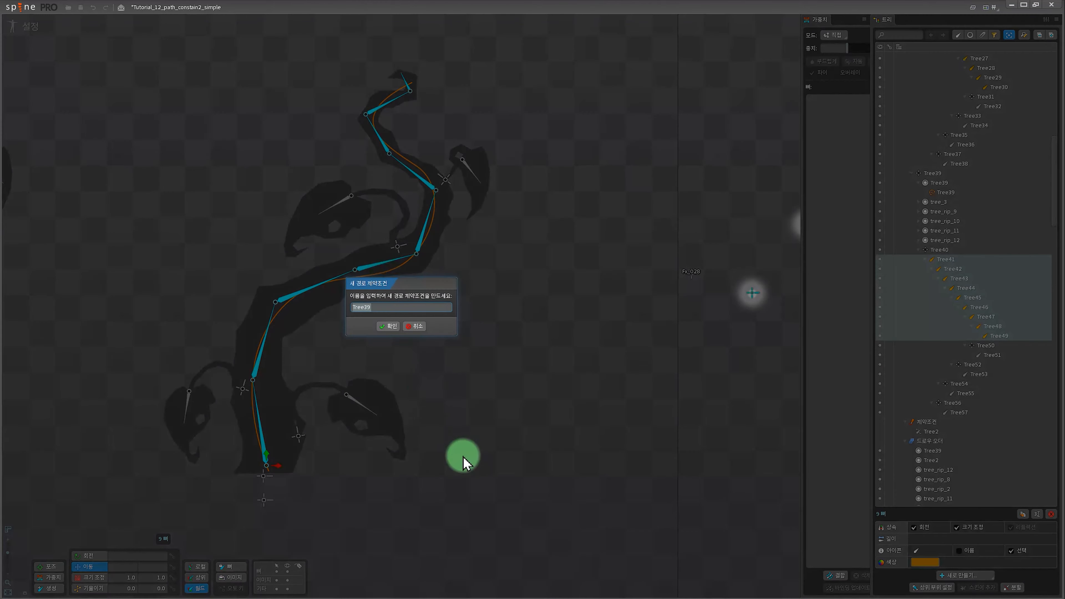
left_click(386, 328)
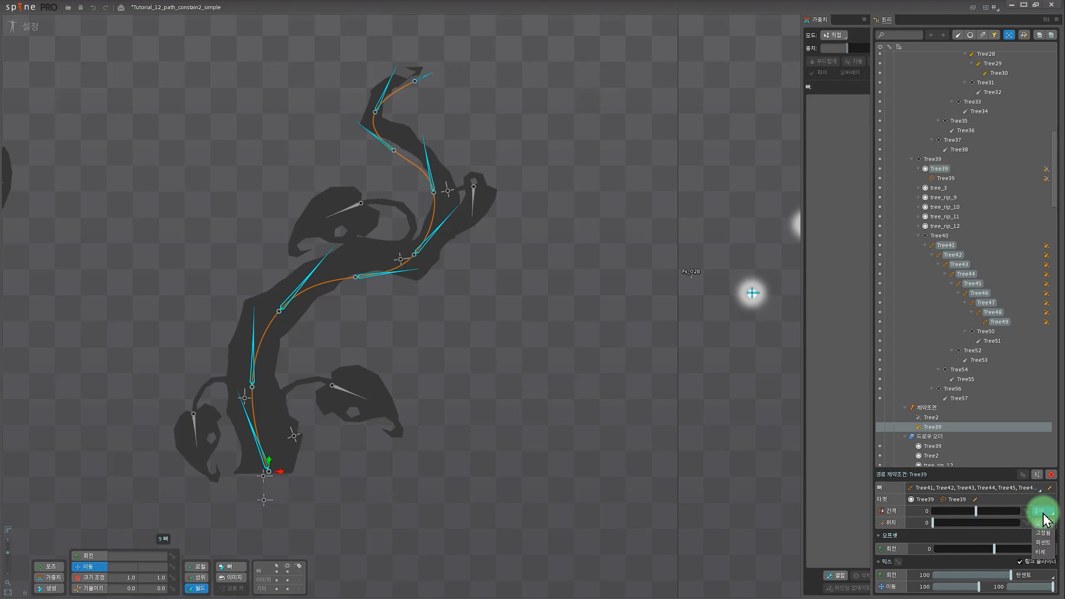
Set the Tree39 constraint's spacing to Proportional at 100 and its rotation mode to Chain Scale.
left_click(1043, 552)
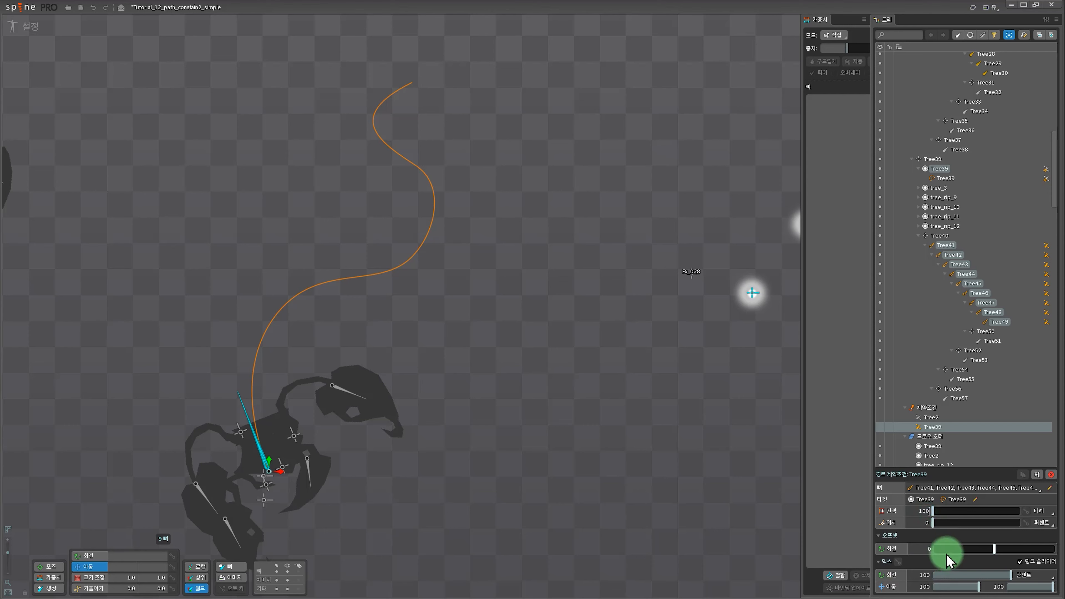
key("Return")
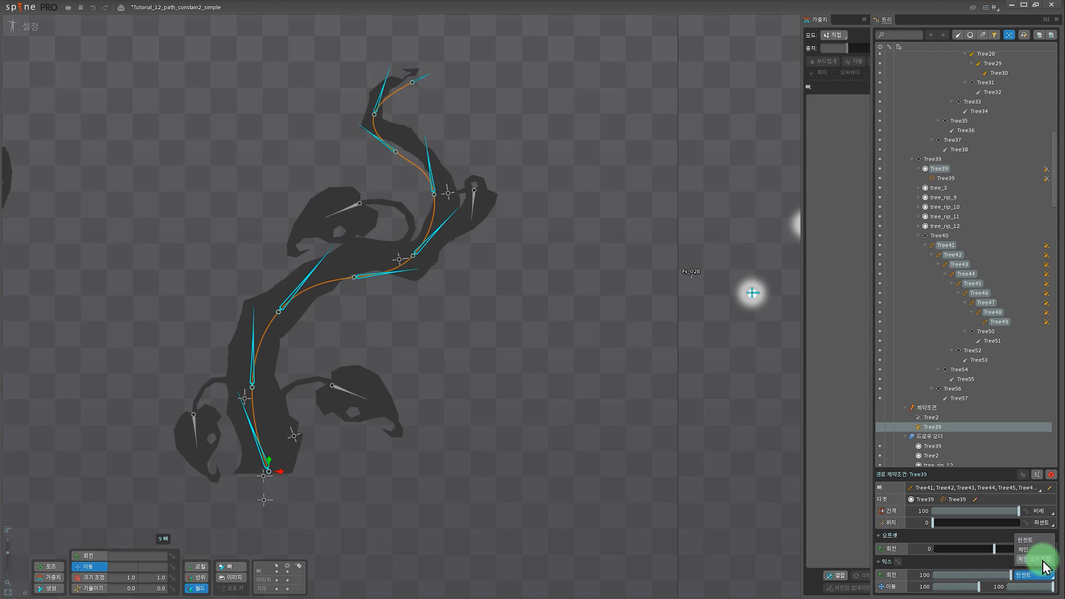
left_click(1041, 559)
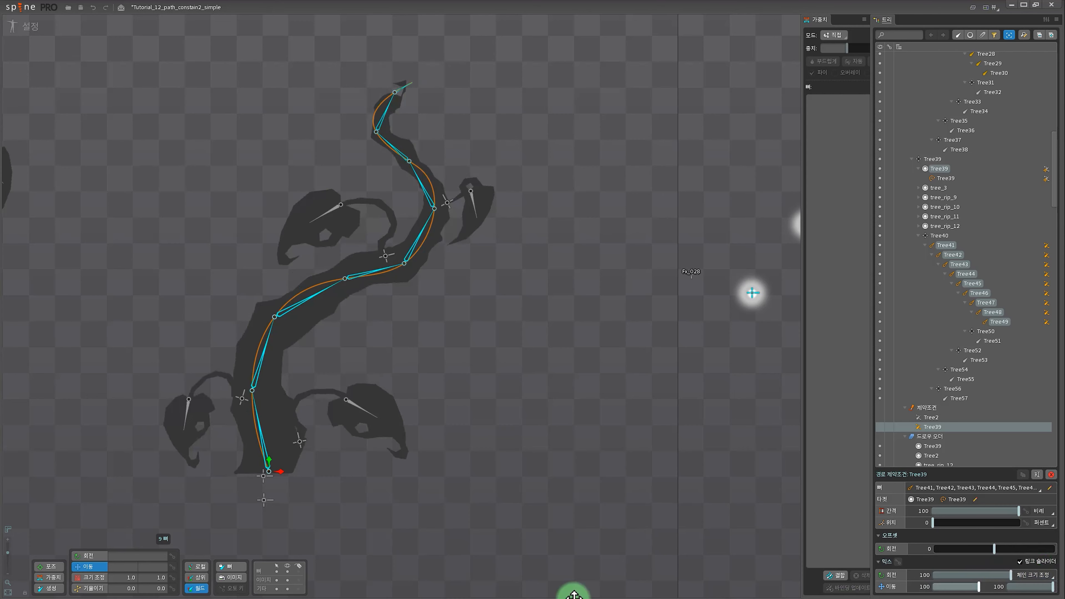
scroll(495, 432, "down", 2)
left_click_drag(432, 437, 508, 471)
scroll(501, 458, "up", 2)
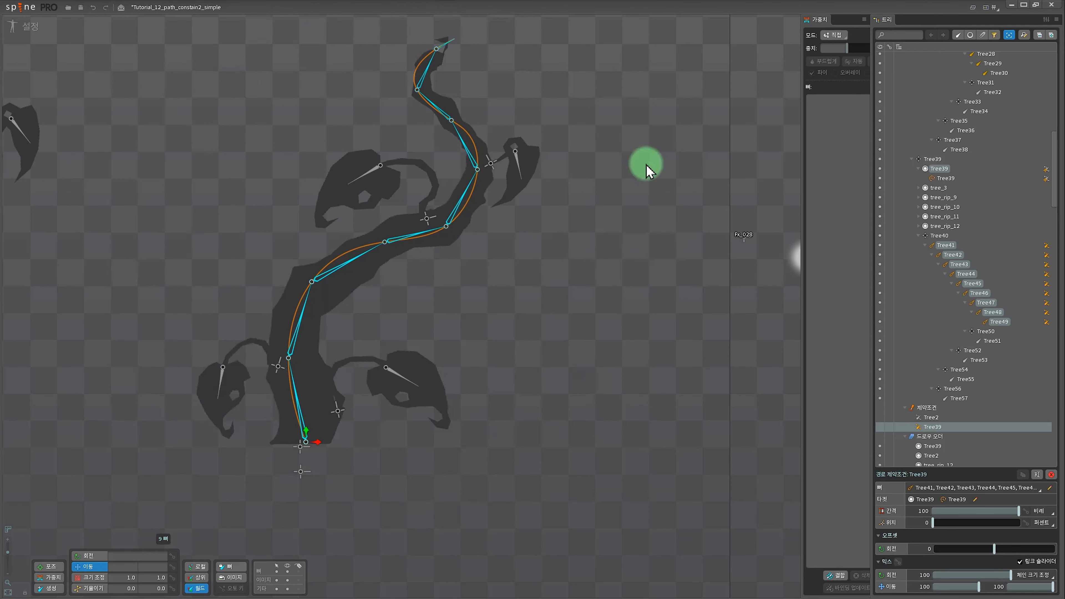
left_click_drag(597, 289, 613, 309)
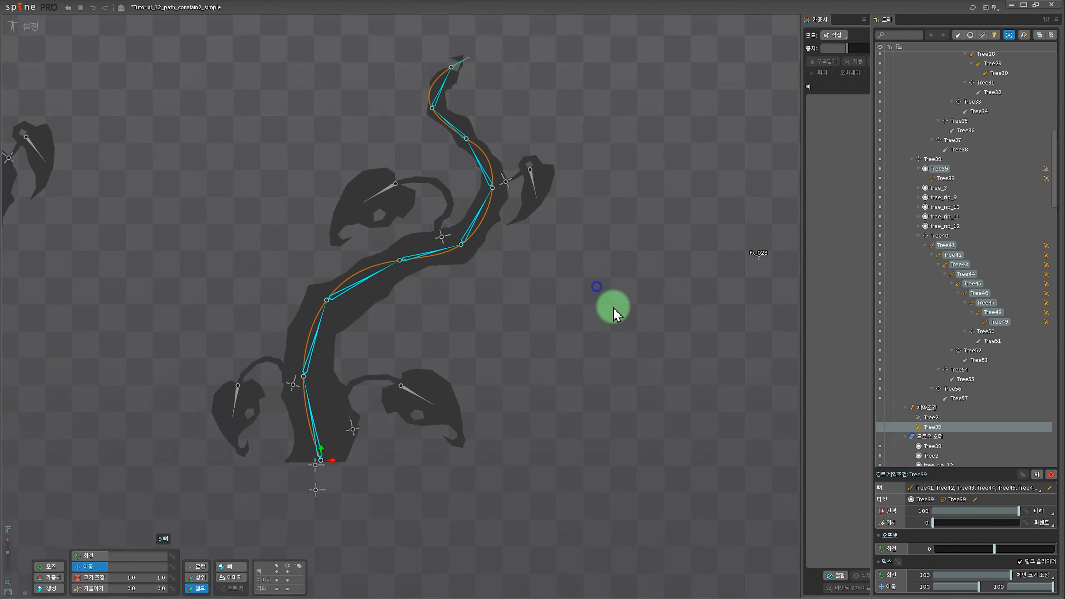
Switch to Animate mode and select the Tree39 path and its path constraint.
left_click(36, 26)
left_click(601, 357)
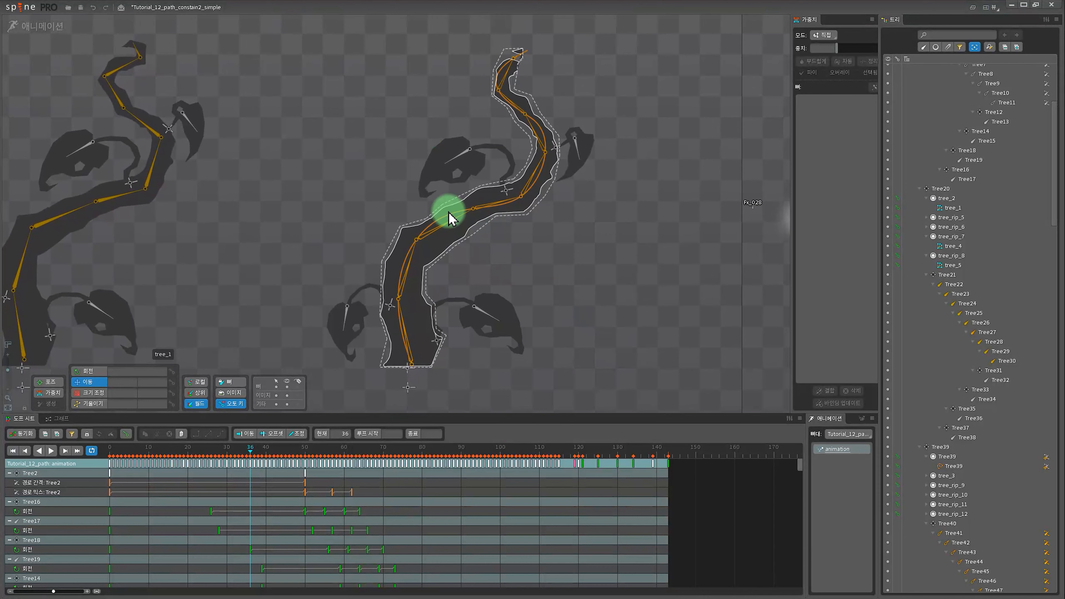
left_click(450, 222)
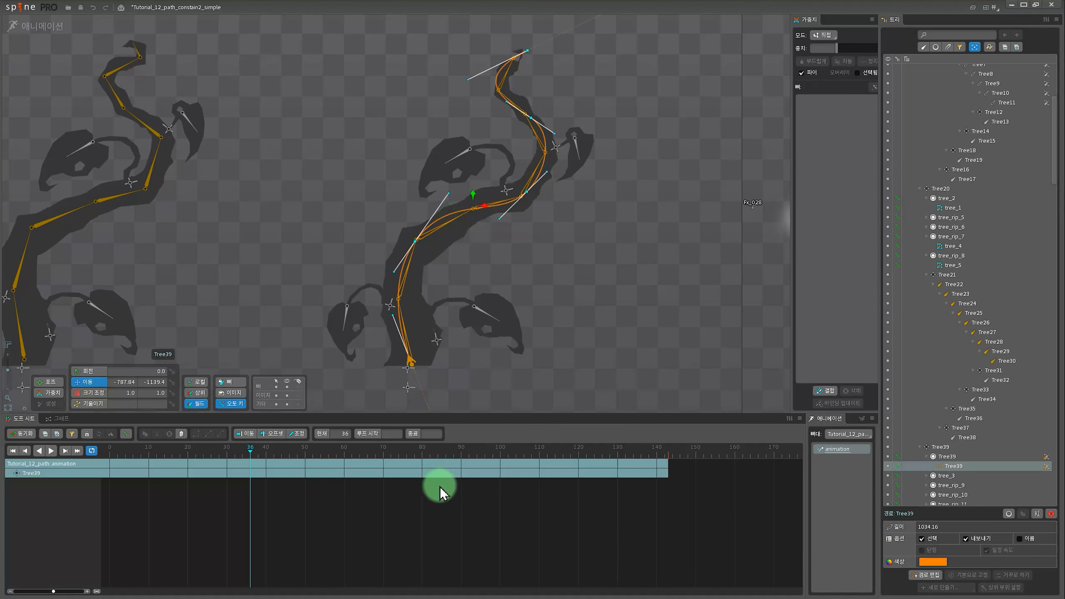
left_click(1046, 464)
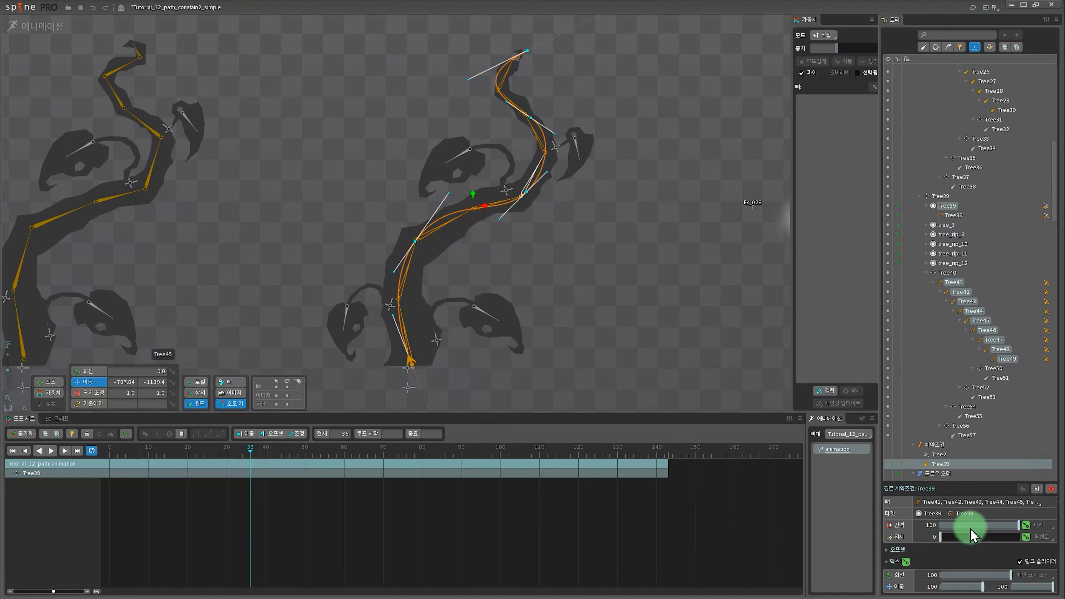
Key the Tree39 constraint's spacing and mix at frames 0 and 50.
left_click_drag(263, 460, 94, 456)
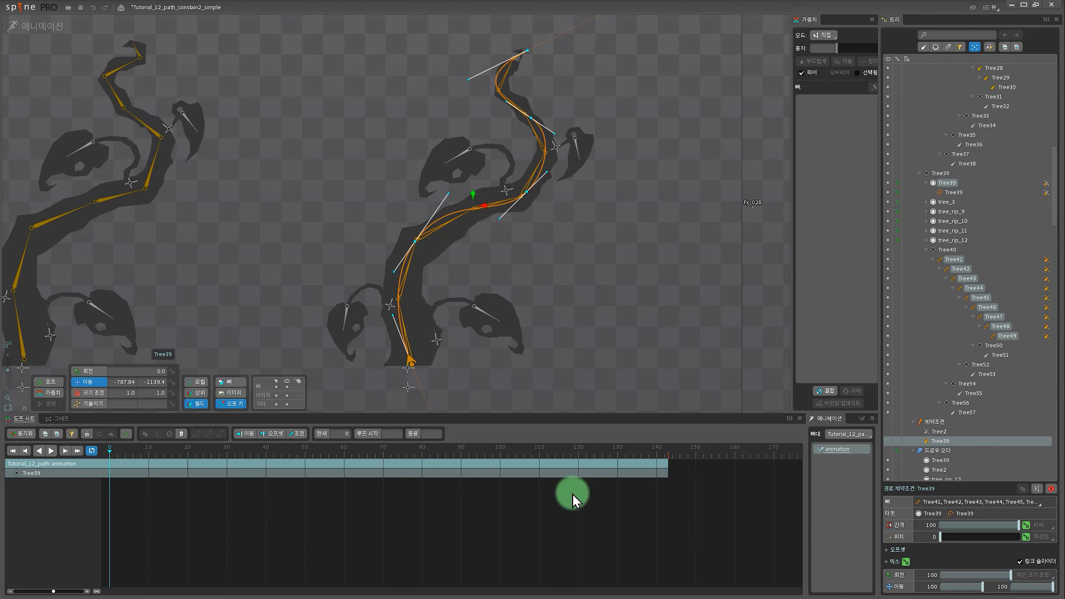
left_click(1025, 524)
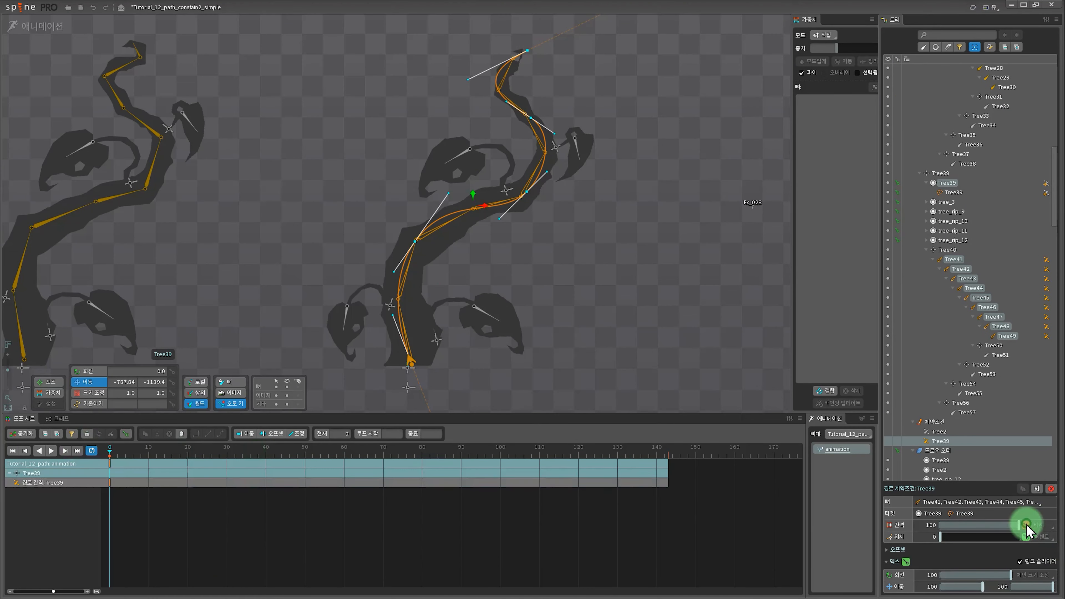
left_click(906, 561)
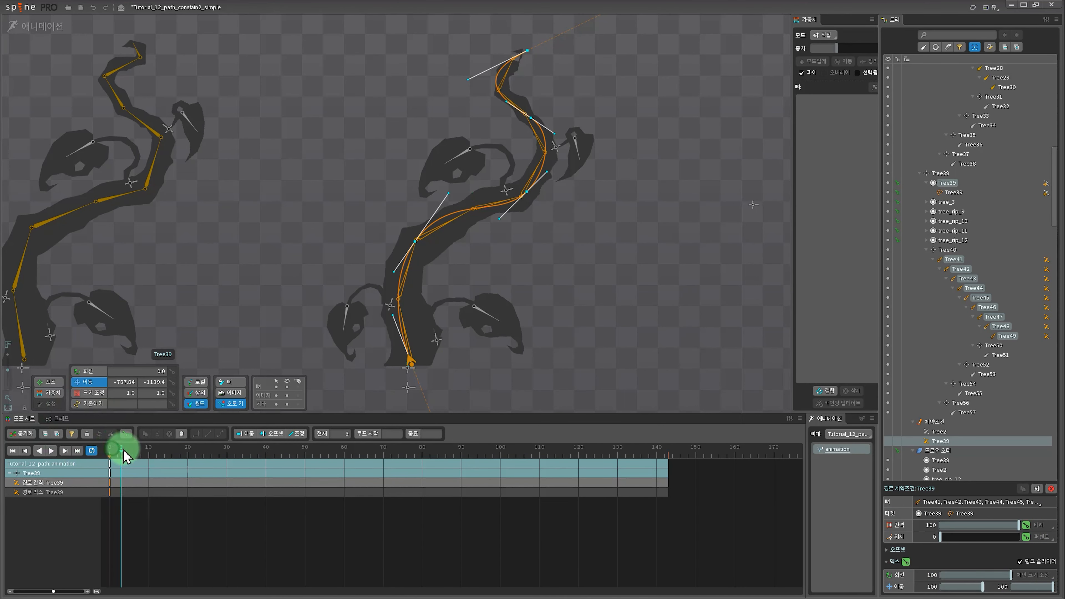
left_click_drag(125, 456, 274, 463)
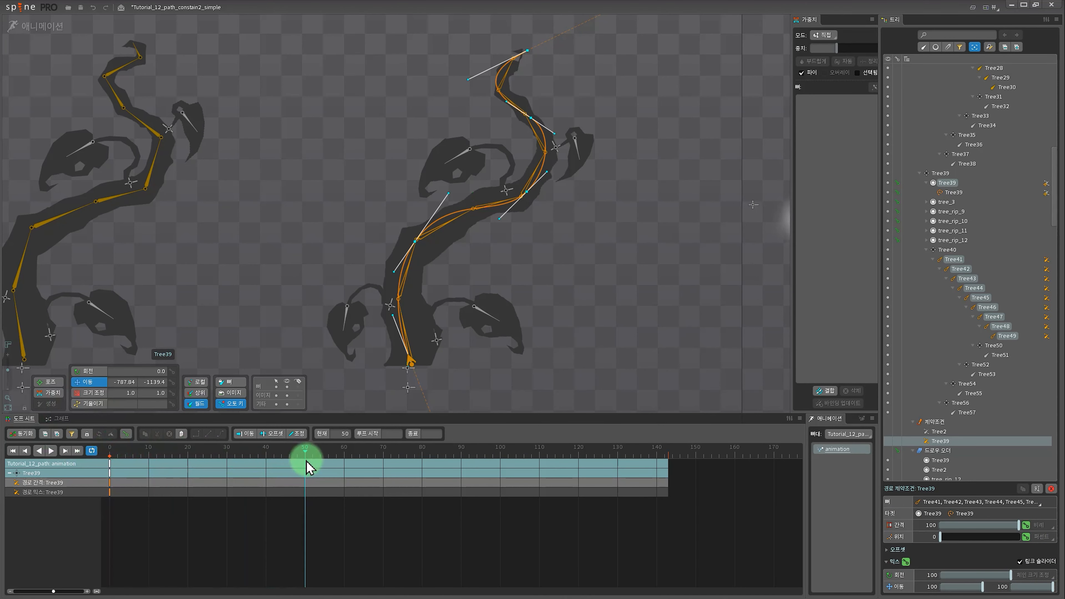
left_click(1030, 525)
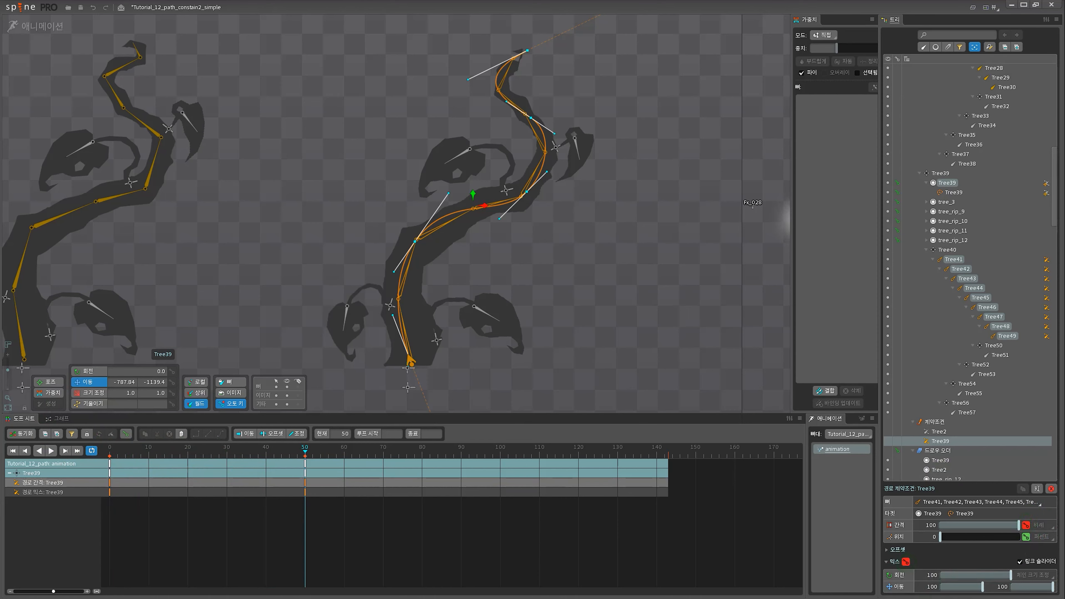
Set the Tree39 constraint's spacing to 0 at frame 0 and its linked mix values to 0 at frame 50.
left_click_drag(305, 449, 90, 448)
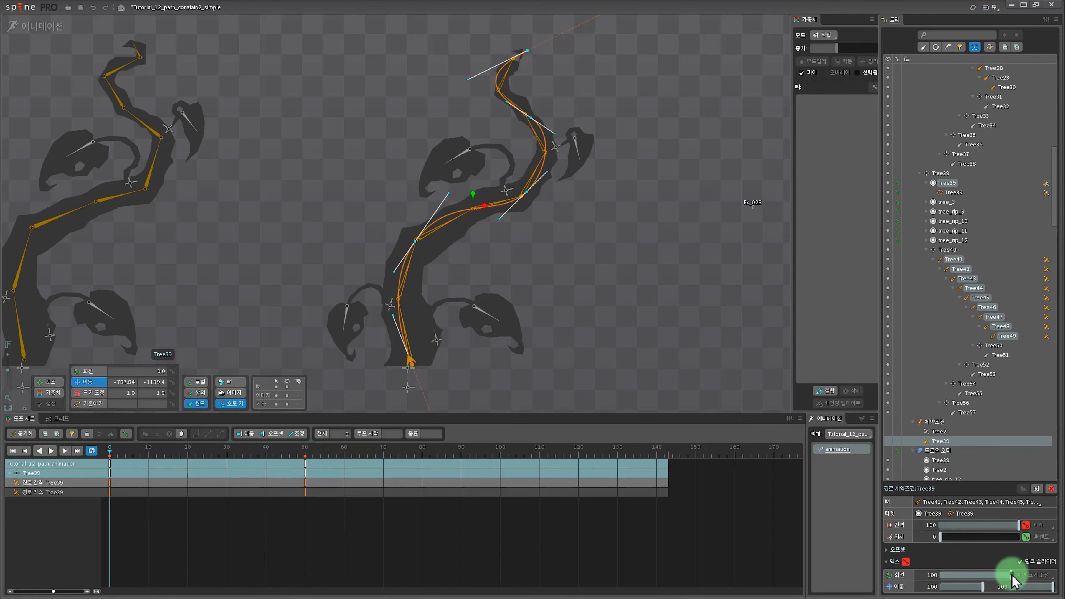
left_click_drag(1019, 525, 939, 526)
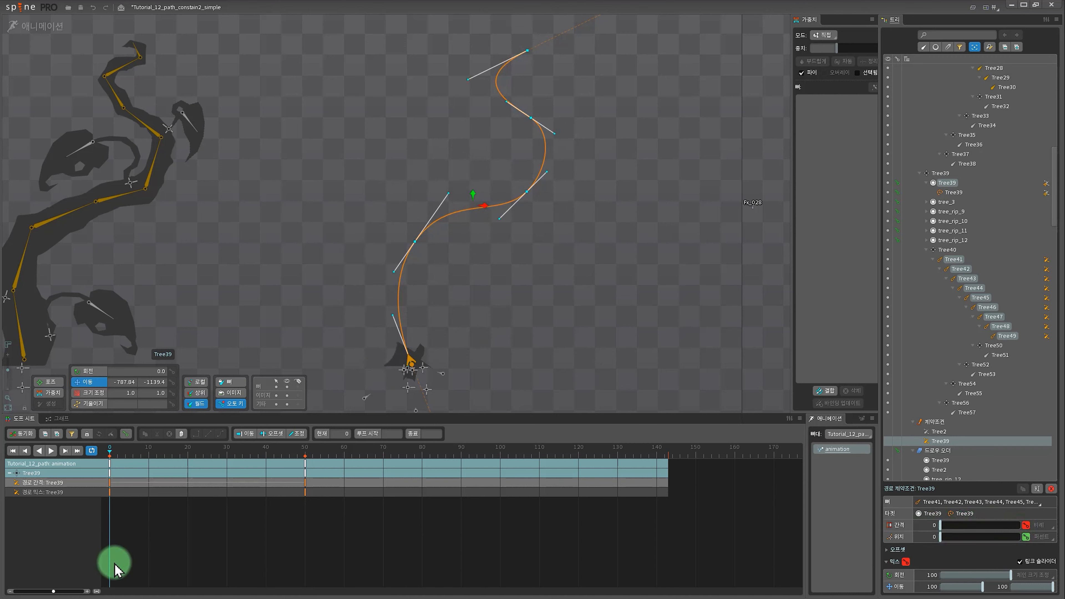
left_click(306, 462)
left_click(398, 499)
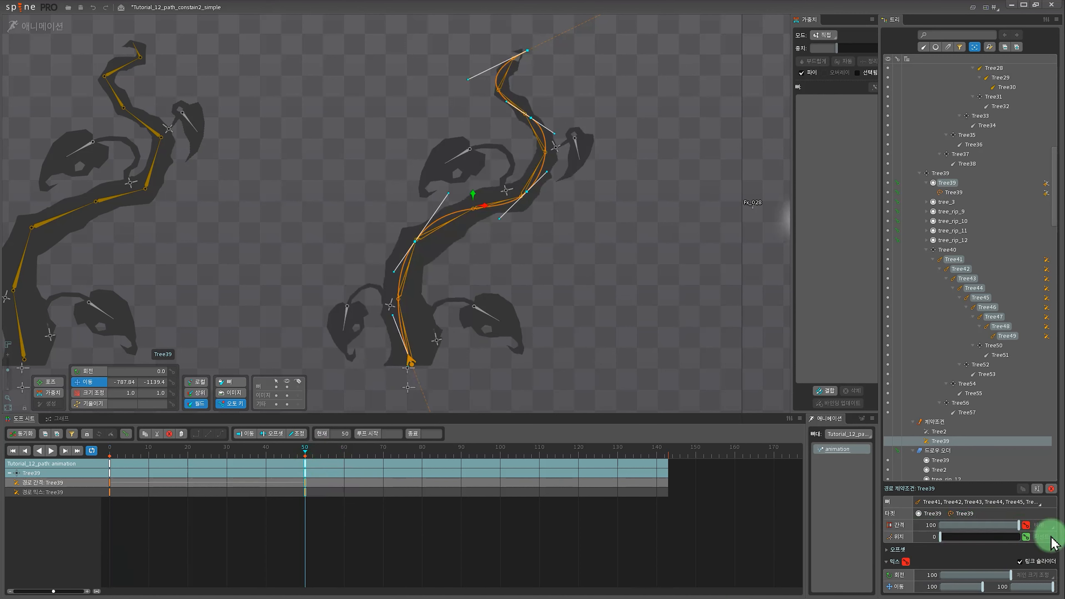
left_click_drag(1012, 583, 912, 577)
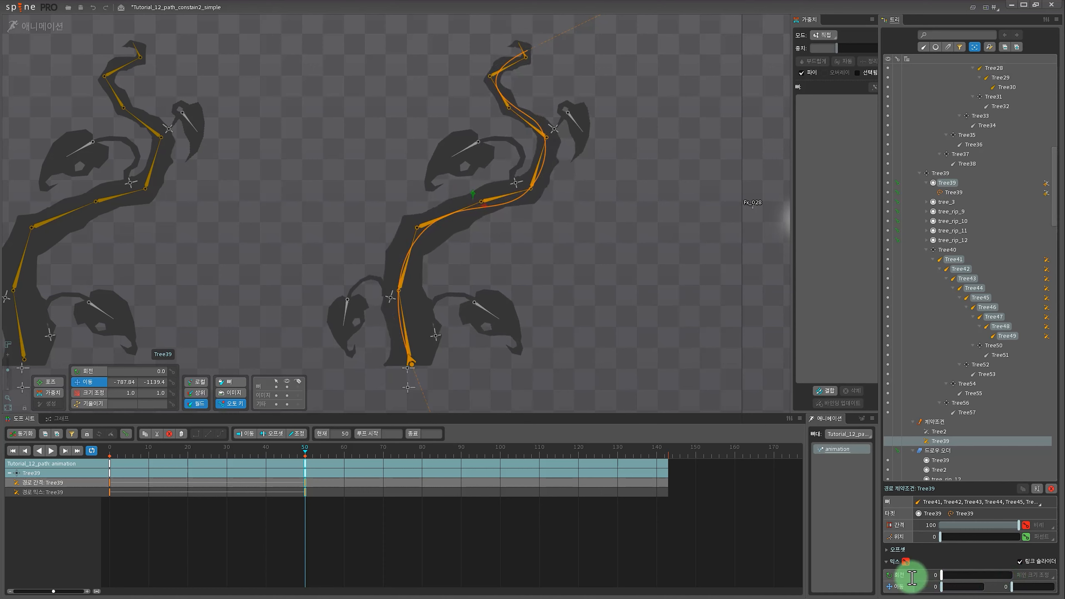
Apply Bezier curves to the Tree39 spacing and mix keys and shape the spacing curve with a steep start and soft finish.
mouse_move(305, 457)
left_mouse_down()
mouse_move(114, 455)
mouse_move(314, 463)
left_mouse_up()
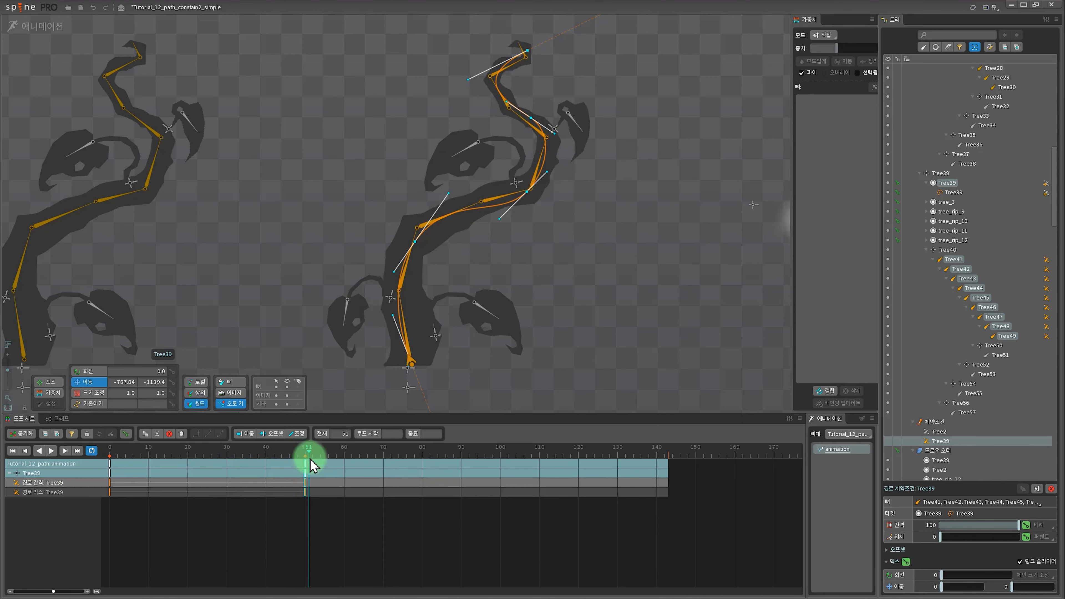
left_click(52, 451)
left_click(58, 419)
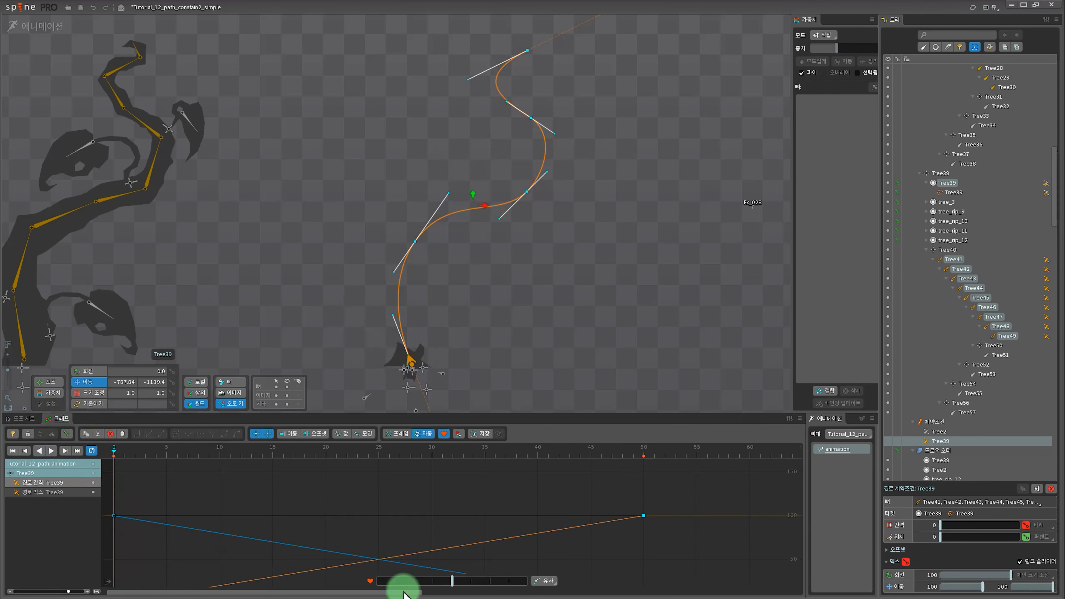
left_click(22, 419)
left_click_drag(356, 526, 96, 470)
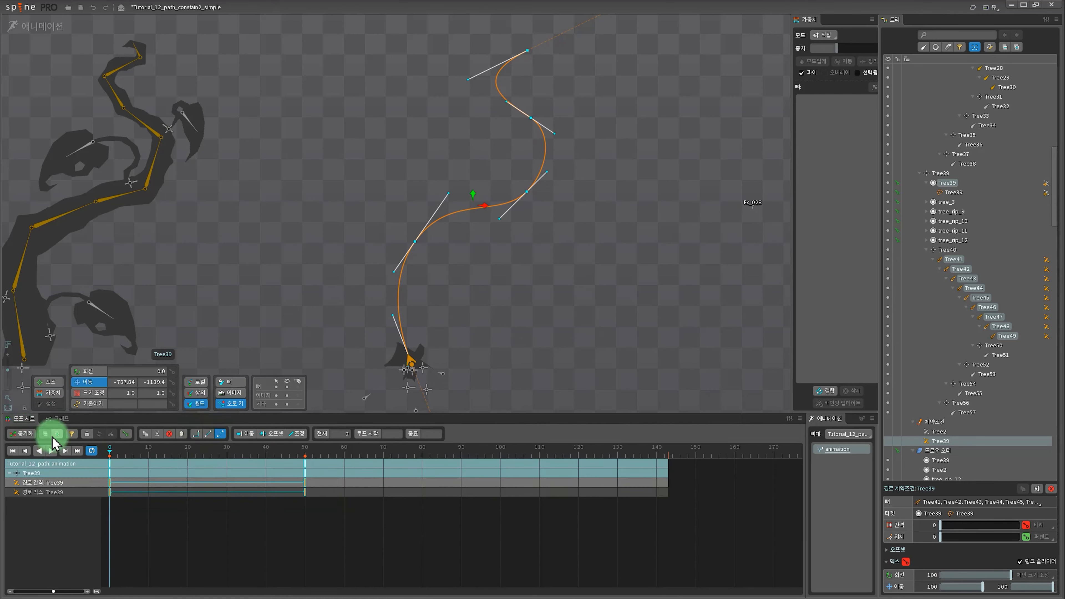
left_click(58, 419)
left_click(161, 433)
left_click_drag(390, 413, 390, 371)
left_click_drag(388, 523, 183, 470)
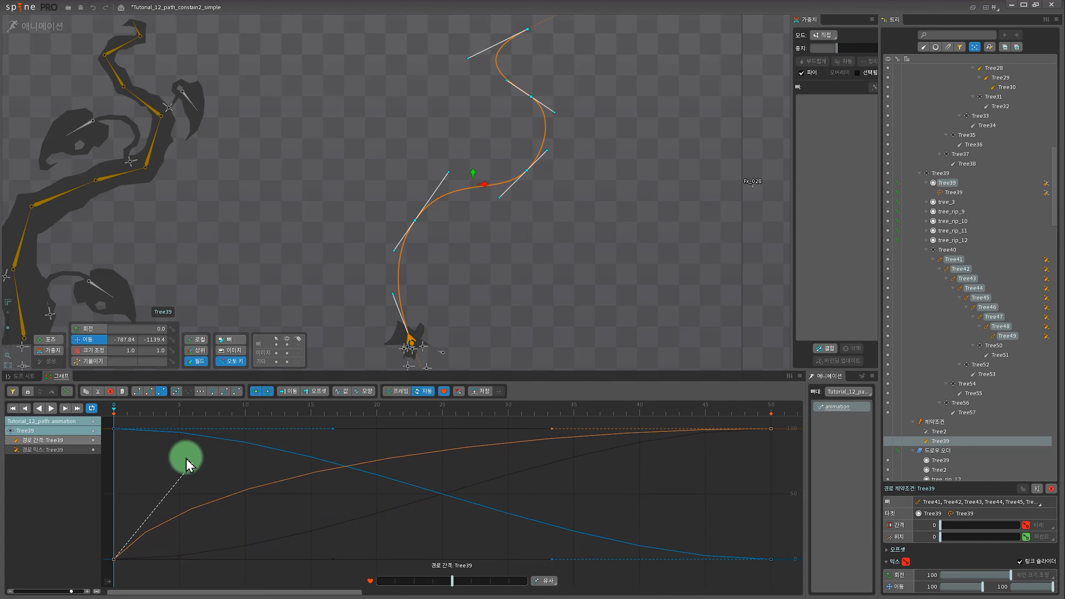
left_click_drag(555, 439, 448, 438)
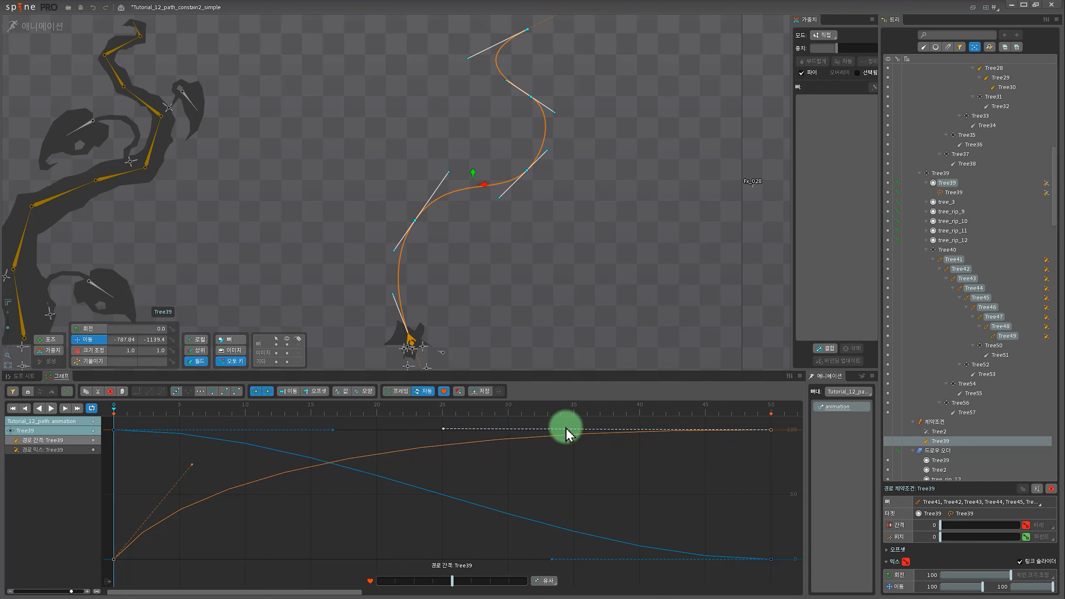
Play back the tree growth animation with the reshaped curves.
key("d")
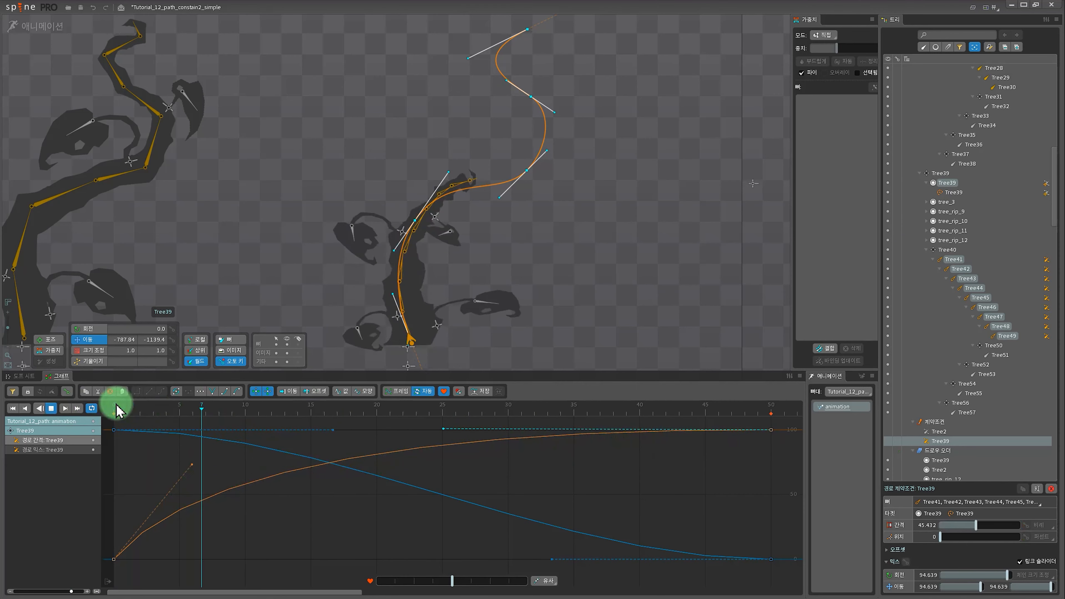
left_click_drag(652, 242, 558, 280)
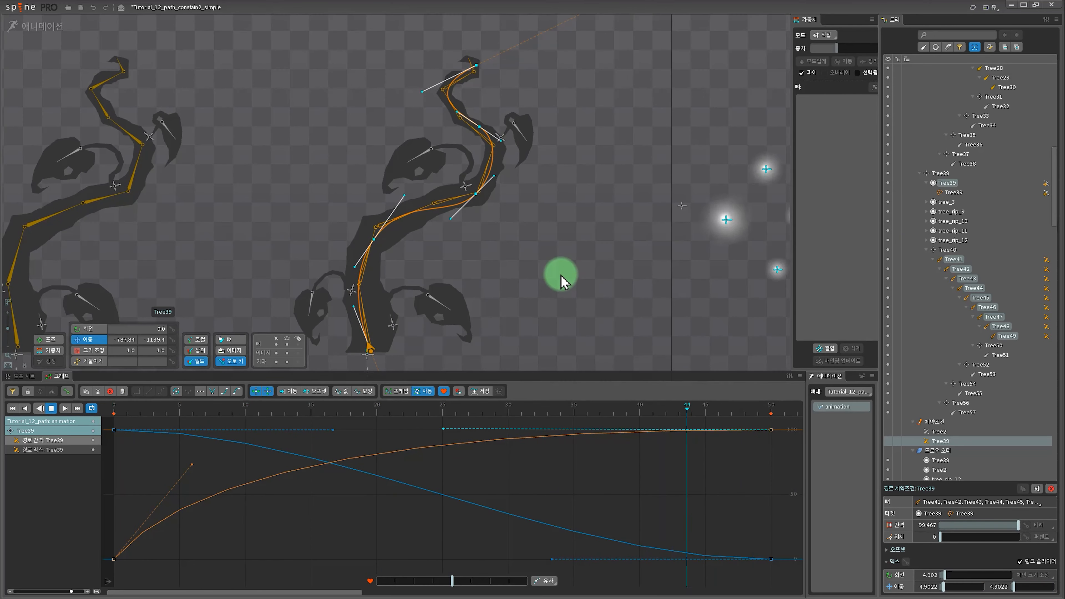
key("d")
Add Tree39 mix keys of 10 at frame 58 and 0 at frame 62, using Bezier curves.
left_click(25, 377)
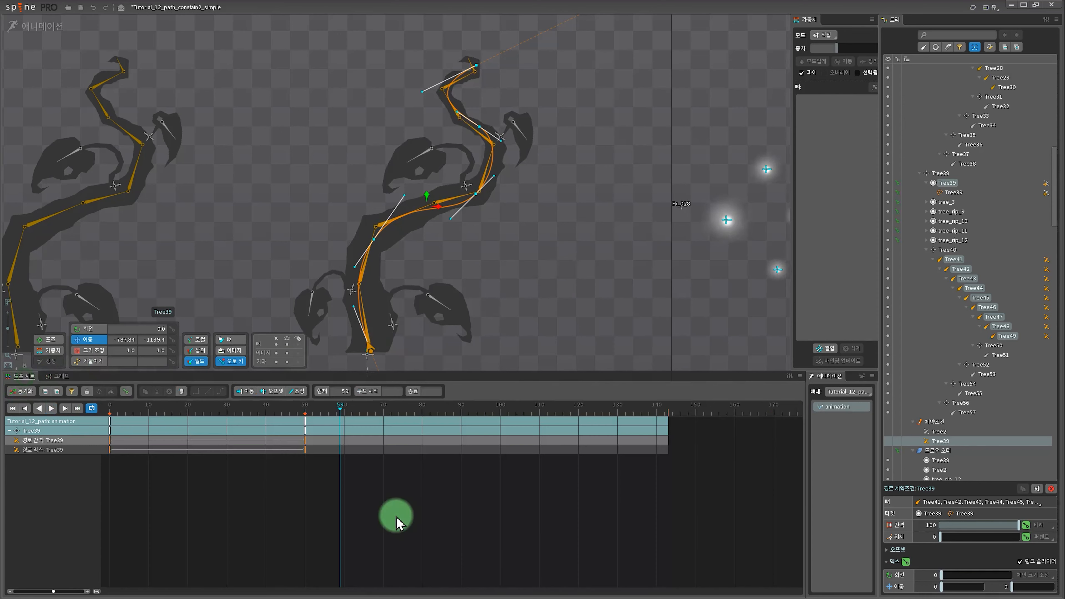
mouse_move(314, 417)
left_mouse_down()
mouse_move(285, 413)
mouse_move(348, 416)
left_mouse_up()
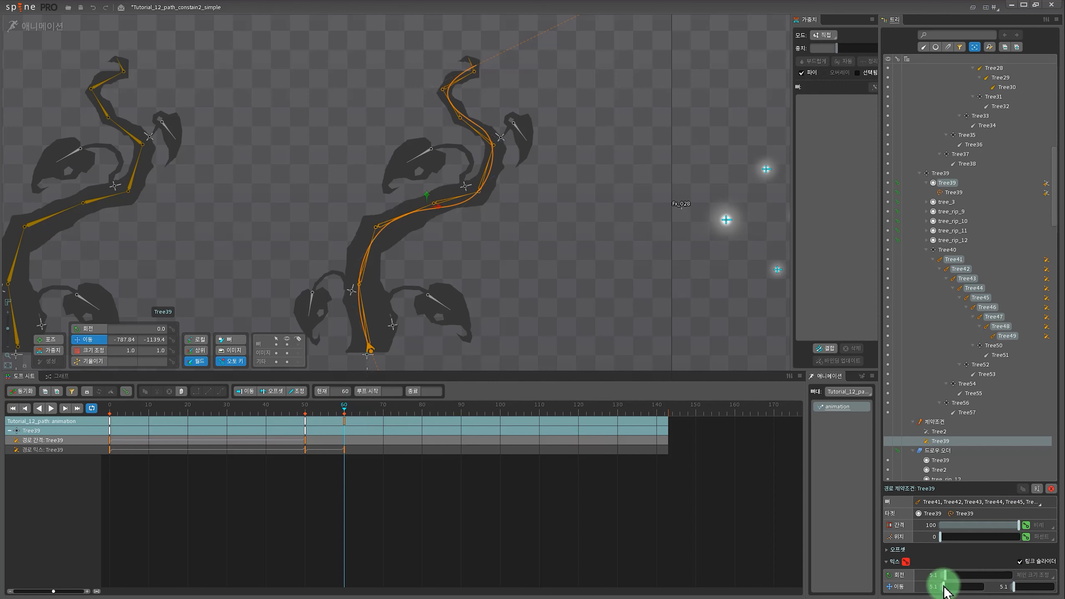
left_click_drag(344, 421, 356, 407)
left_click_drag(946, 586, 940, 586)
left_click_drag(395, 473, 285, 445)
left_click(221, 392)
left_click_drag(327, 407, 373, 407)
left_click_drag(356, 450, 351, 450)
left_click_drag(293, 407, 412, 407)
left_click(336, 450)
left_click(933, 587)
type("8")
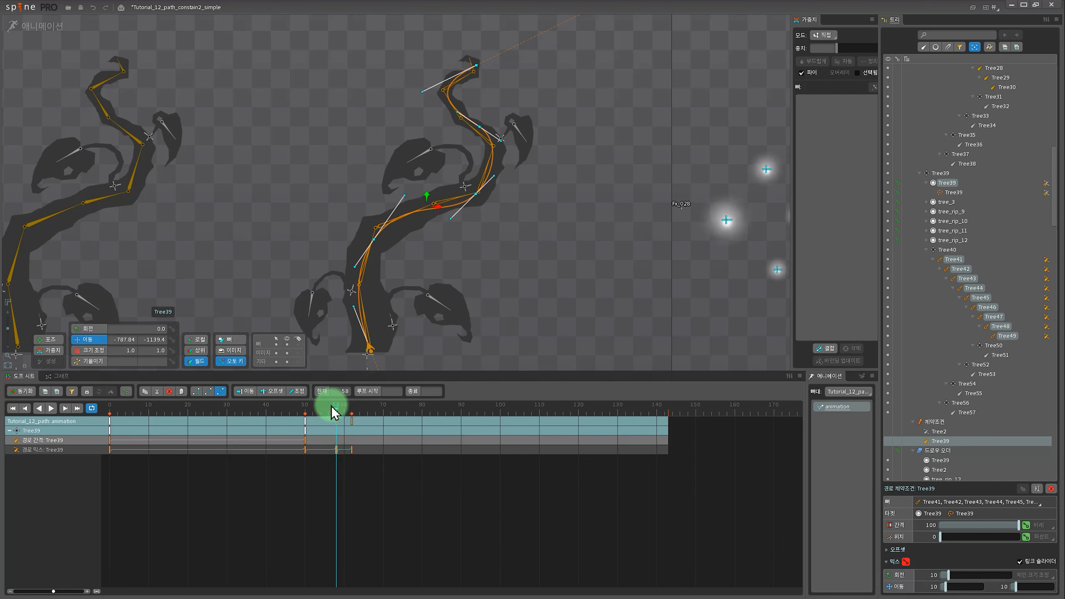
Scrub the frames after frame 50 to check how the added mix keys move the trunk.
left_click_drag(332, 407, 394, 406)
scroll(531, 298, "down", 2)
scroll(531, 298, "up", 2)
left_click_drag(531, 298, 597, 330)
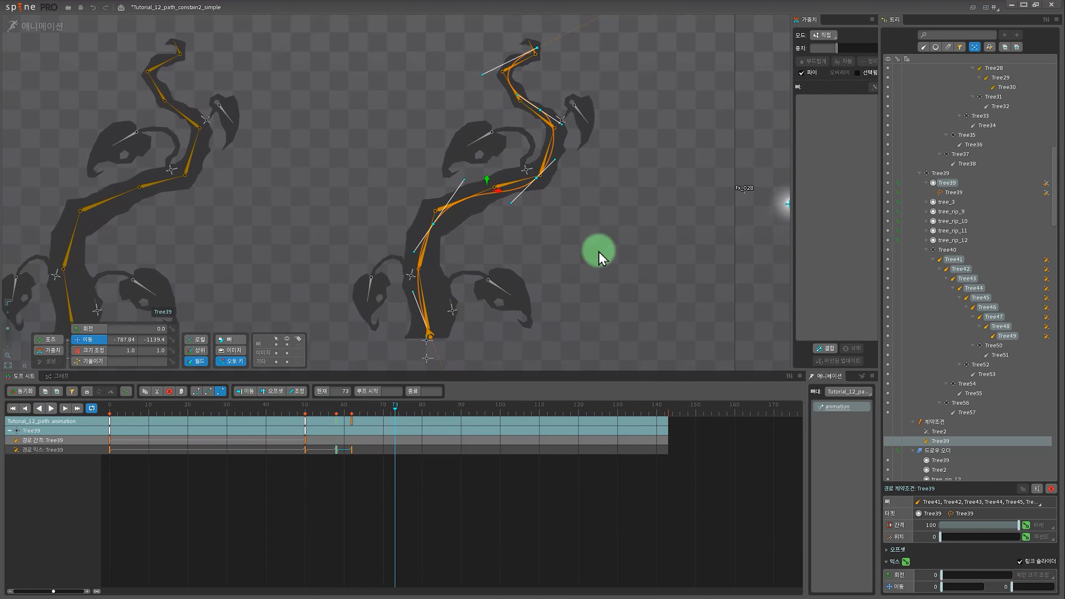
left_click_drag(378, 425, 312, 417)
Select the leaf slots tree_rip_9 through tree_rip_12 and key their color fully transparent at frame 0.
left_click(512, 292)
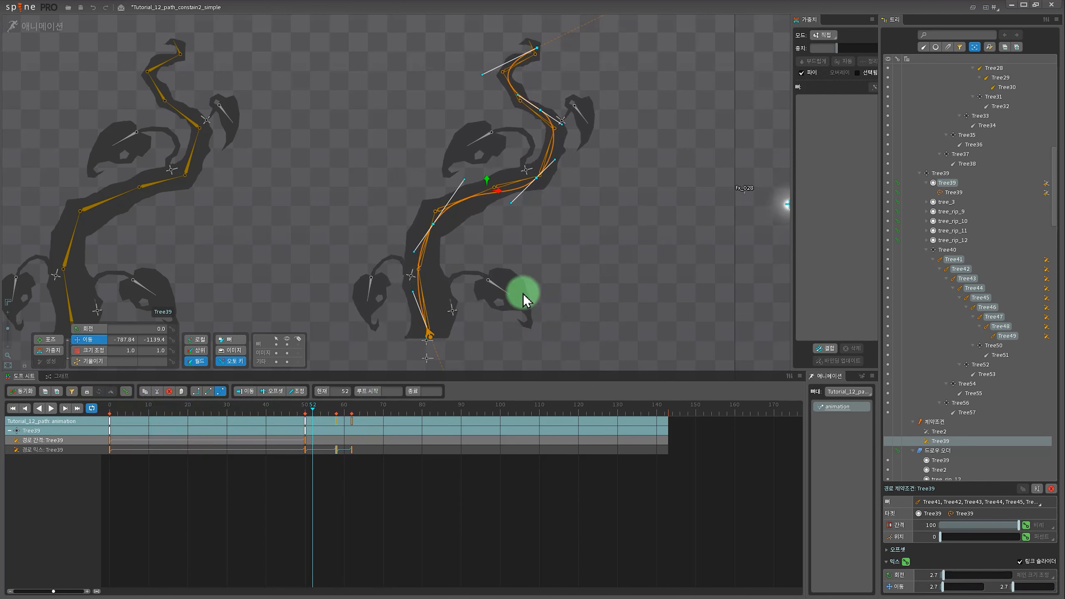
left_click(368, 295, "ctrl")
left_click(454, 157, "ctrl")
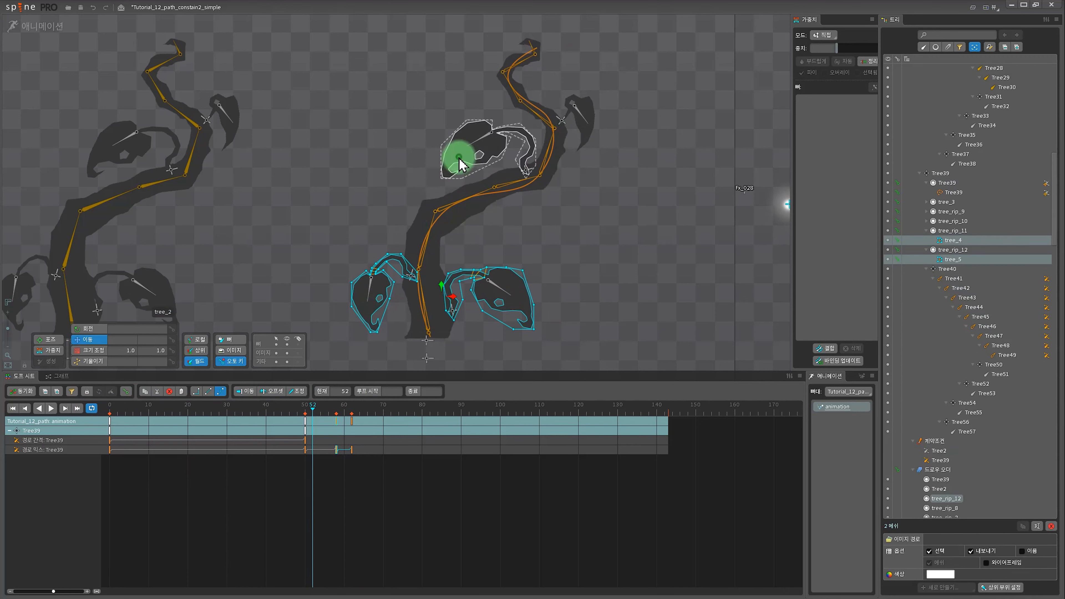
left_click(597, 138, "ctrl")
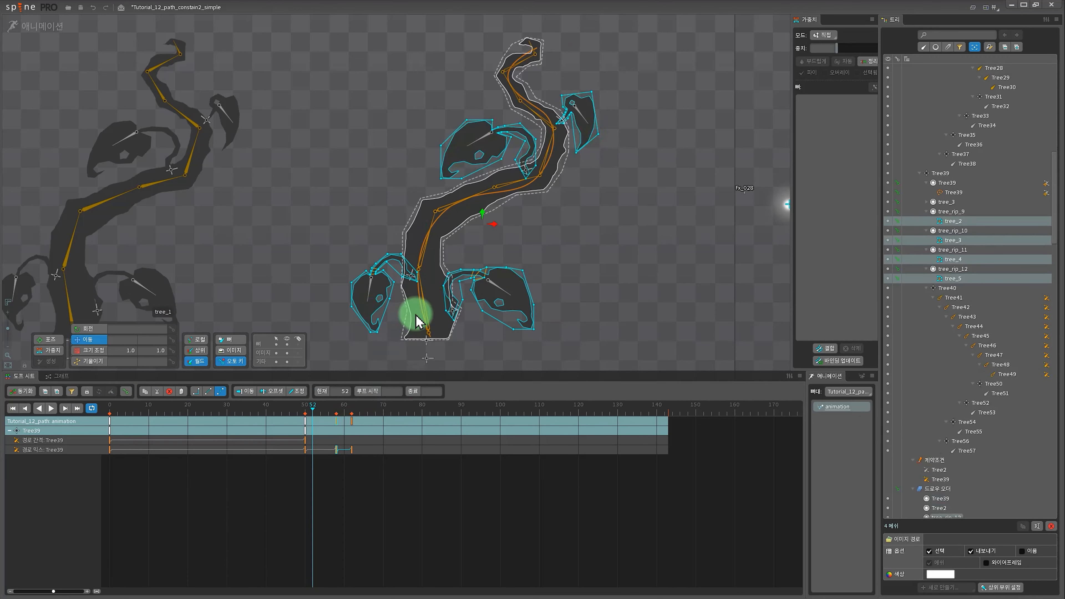
mouse_move(321, 418)
left_mouse_down()
mouse_move(95, 404)
mouse_move(238, 404)
mouse_move(114, 404)
mouse_move(250, 408)
mouse_move(90, 405)
mouse_move(304, 409)
left_mouse_up()
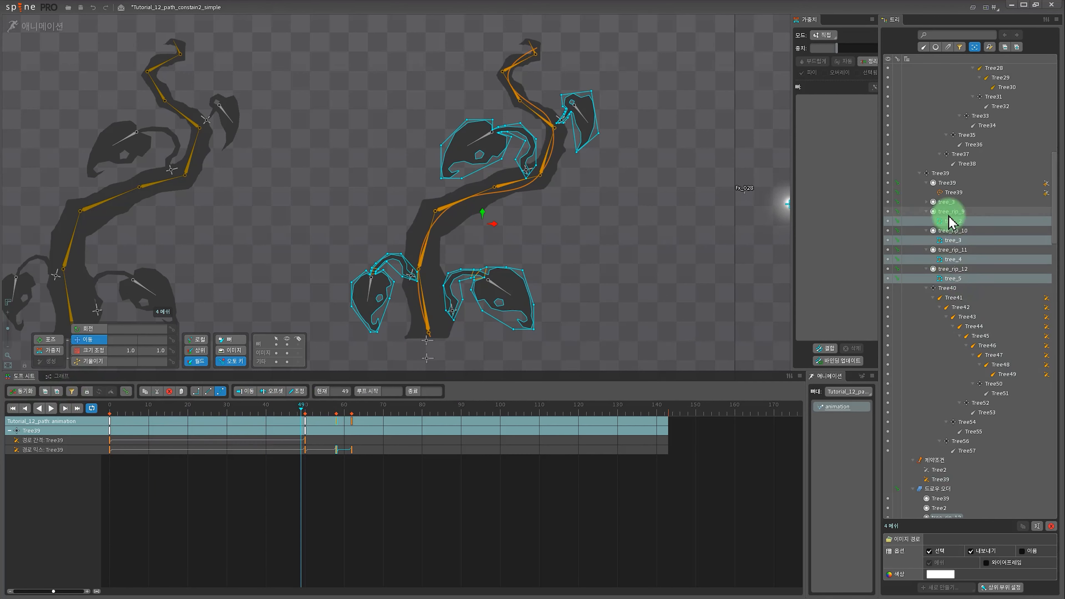
left_click(950, 211)
left_click(951, 231, "ctrl")
left_click(952, 249, "ctrl")
left_click(951, 269, "ctrl")
left_click_drag(177, 409, 110, 411)
left_click(932, 563)
left_click_drag(742, 216, 744, 356)
Filter the dope sheet to the color keys and copy the four leaf slots' transparent keys to frame 20.
left_click(74, 390)
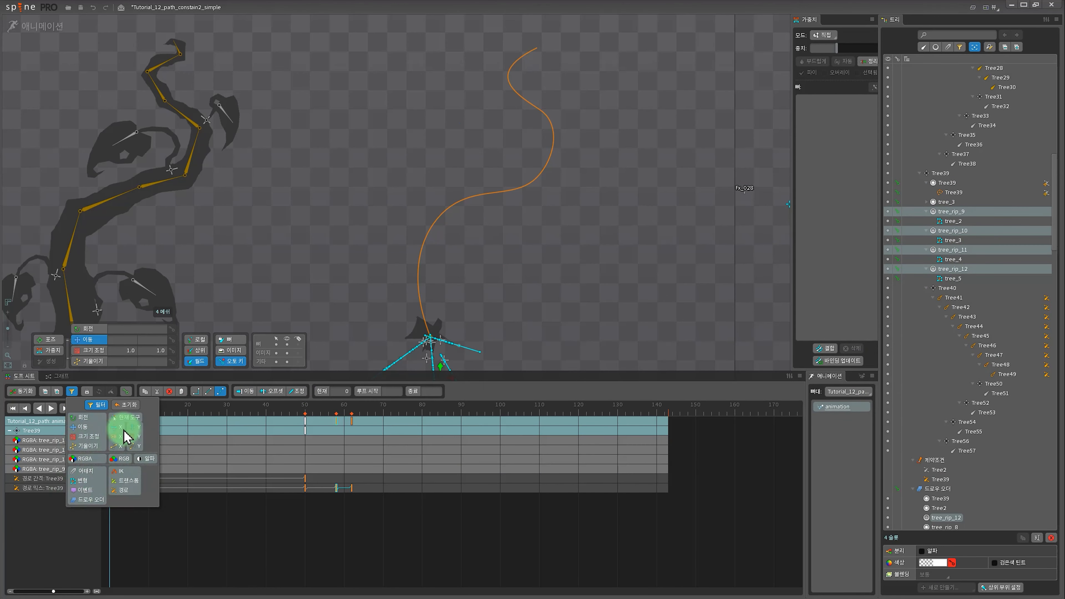
left_click(124, 431)
left_click_drag(116, 412, 145, 413)
left_click(110, 422)
key("ctrl+c")
left_click(188, 413)
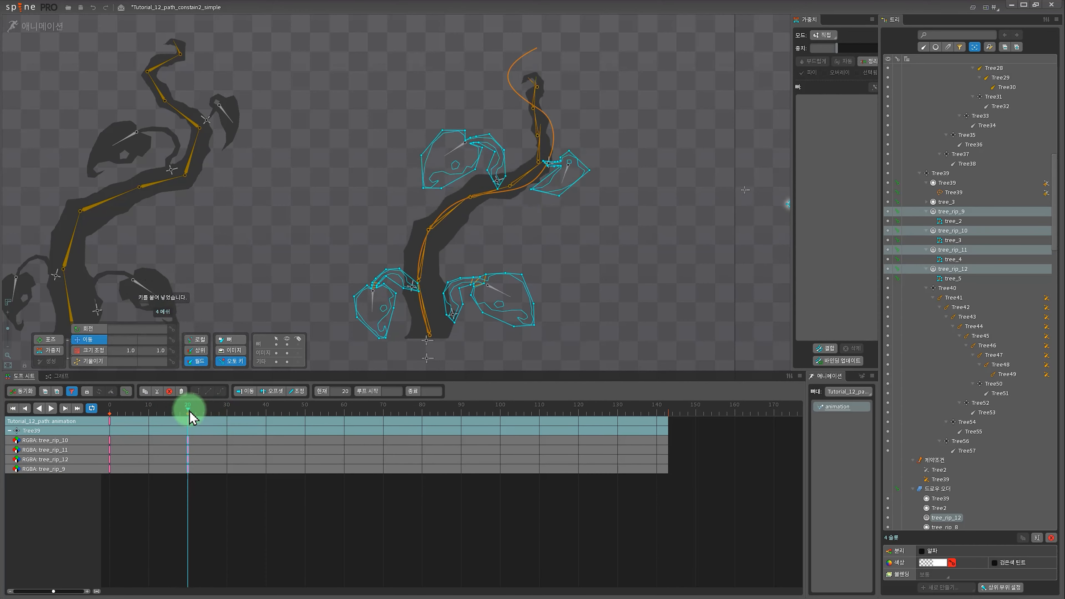
key("ctrl+v")
Key the four leaf slots fully opaque and shift the fade-in keys to frames 17 and 26.
left_click(231, 413)
left_click(935, 564)
left_click_drag(744, 355, 743, 211)
mouse_move(233, 404)
left_mouse_down()
mouse_move(92, 404)
mouse_move(227, 409)
left_mouse_up()
left_click_drag(247, 482, 104, 422)
left_click_drag(228, 444, 211, 444)
Play back the animation to check the timing of the leaves fading in.
left_click_drag(210, 409, 277, 413)
key("space")
key("ctrl+z")
key("space")
scroll(587, 328, "up", 4)
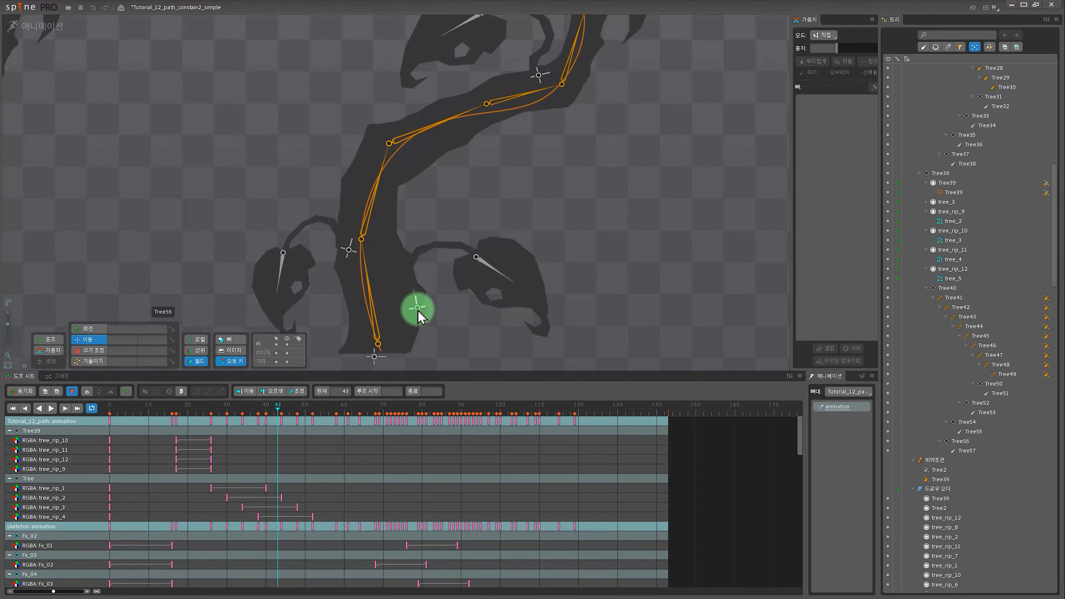
Inspect the bones at the base of the four leaves: Tree56, Tree54, Tree52 and Tree50.
left_click(417, 310)
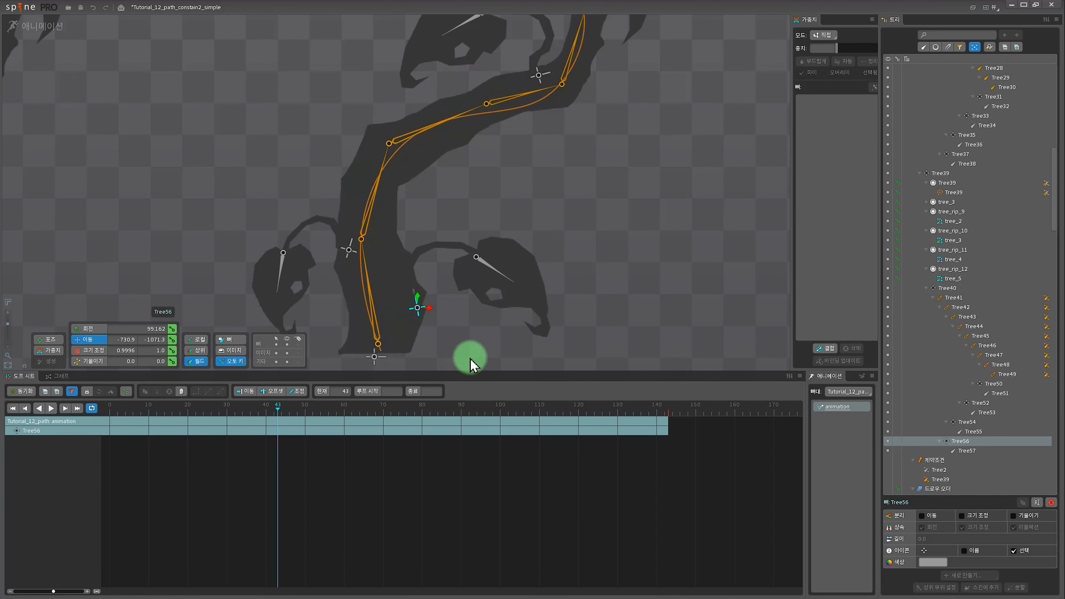
scroll(435, 290, "down", 2)
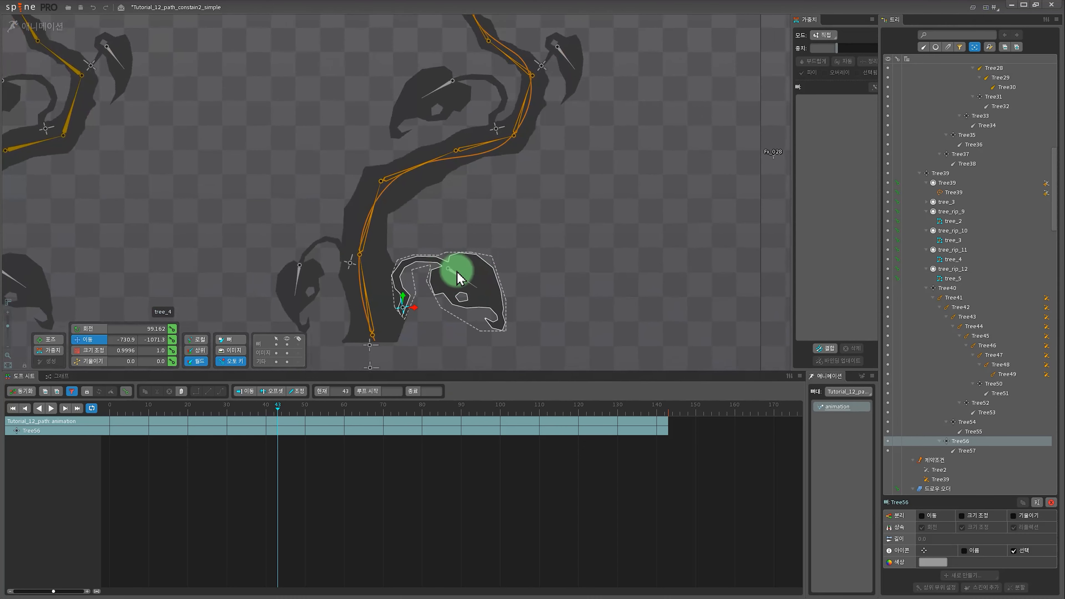
left_click(351, 267)
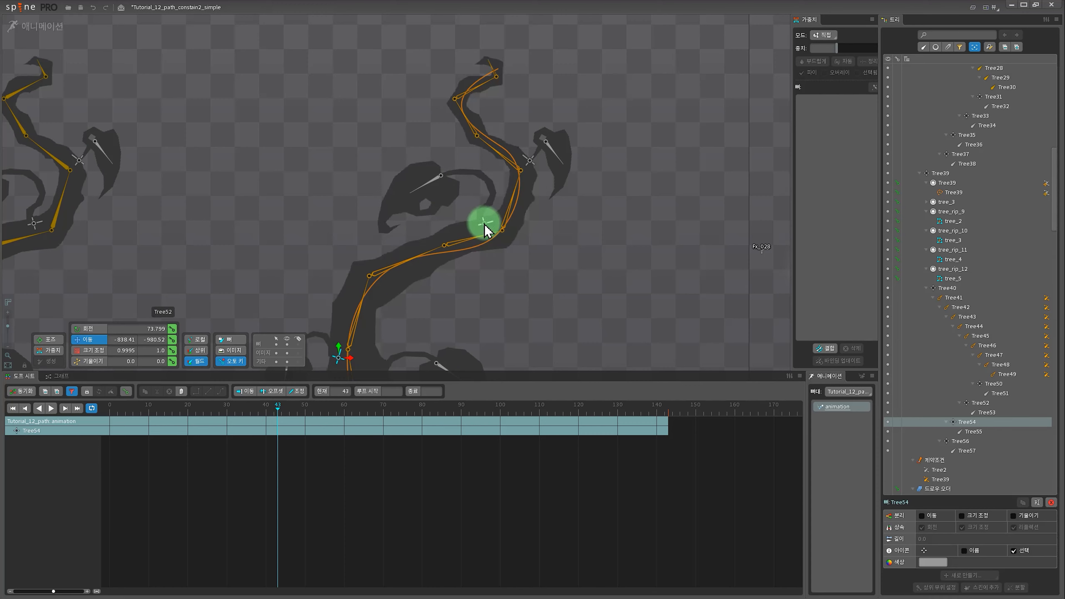
left_click(485, 228)
left_click(507, 237)
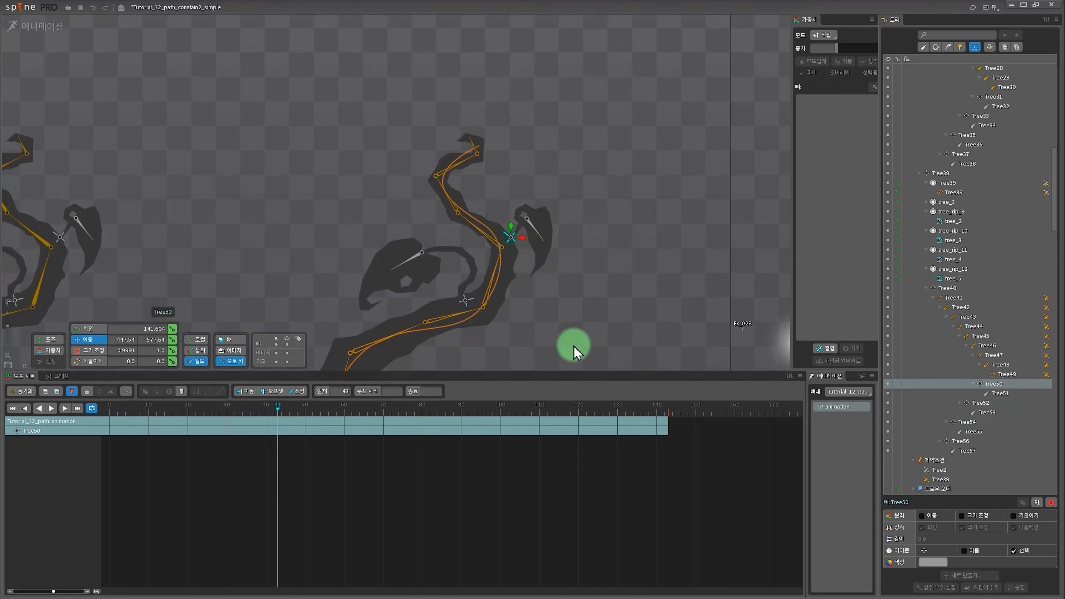
left_click_drag(573, 345, 615, 178)
Select the eight leaf bones Tree50 through Tree57 and key their rotation at frame 0.
left_click_drag(289, 416, 110, 413)
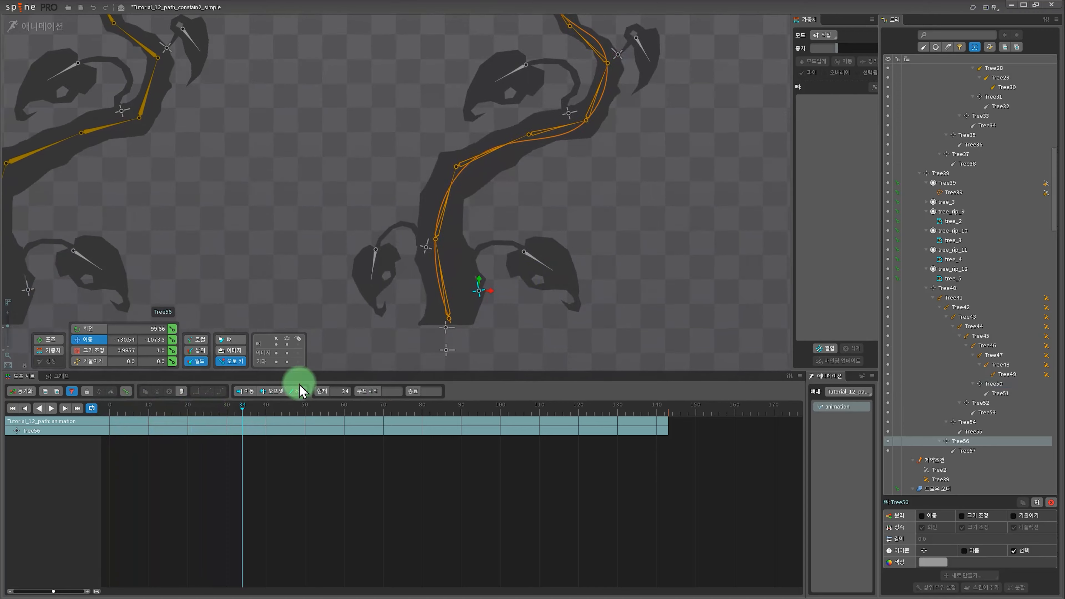
left_click(426, 251, "ctrl")
left_click(559, 118, "ctrl")
left_click(616, 71, "ctrl")
left_click(518, 67, "ctrl")
left_click(639, 60, "ctrl")
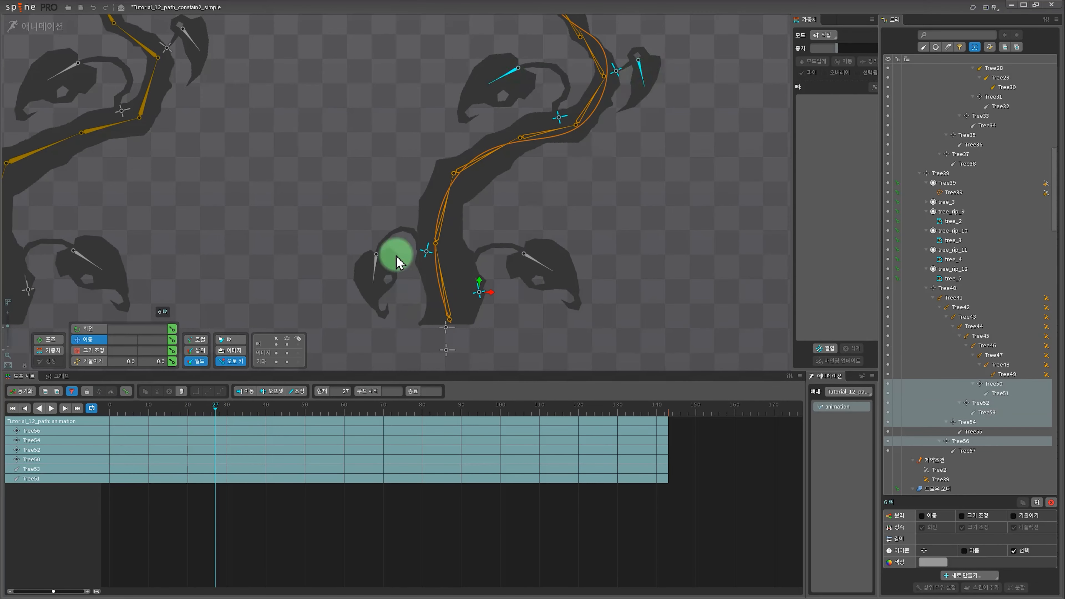
left_click(376, 254, "ctrl")
left_click(523, 254, "ctrl")
left_click_drag(215, 409, 110, 408)
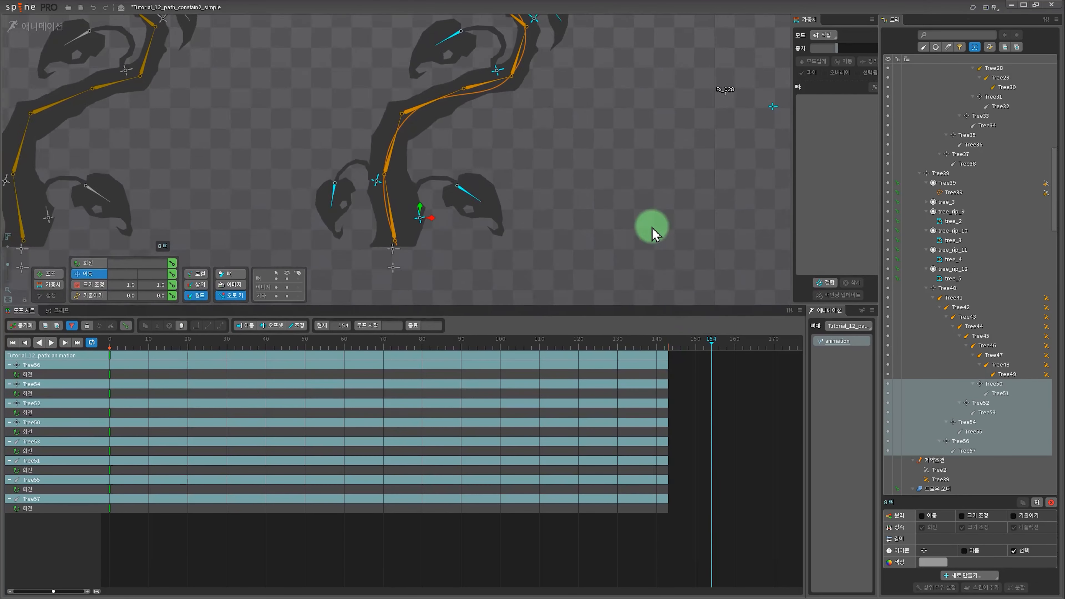
Key the rotation of the eight leaf bones at frames 20, 30, 35 and 39.
left_click_drag(173, 349, 379, 336)
left_click(176, 265)
left_click(226, 348)
left_click(174, 270)
left_click(246, 347)
left_click(172, 263)
left_click(261, 347)
left_click(171, 263)
Rotate the stem and leaf bones of the two lowest leaves at their keyed frames to make them sway.
double_click(565, 269)
left_click(465, 276)
left_click(499, 255, "ctrl")
scroll(563, 235, "down", 2)
scroll(474, 159, "up", 3)
left_click(461, 146)
left_click(410, 170, "ctrl")
left_click_drag(363, 135, 394, 168)
left_click(397, 166)
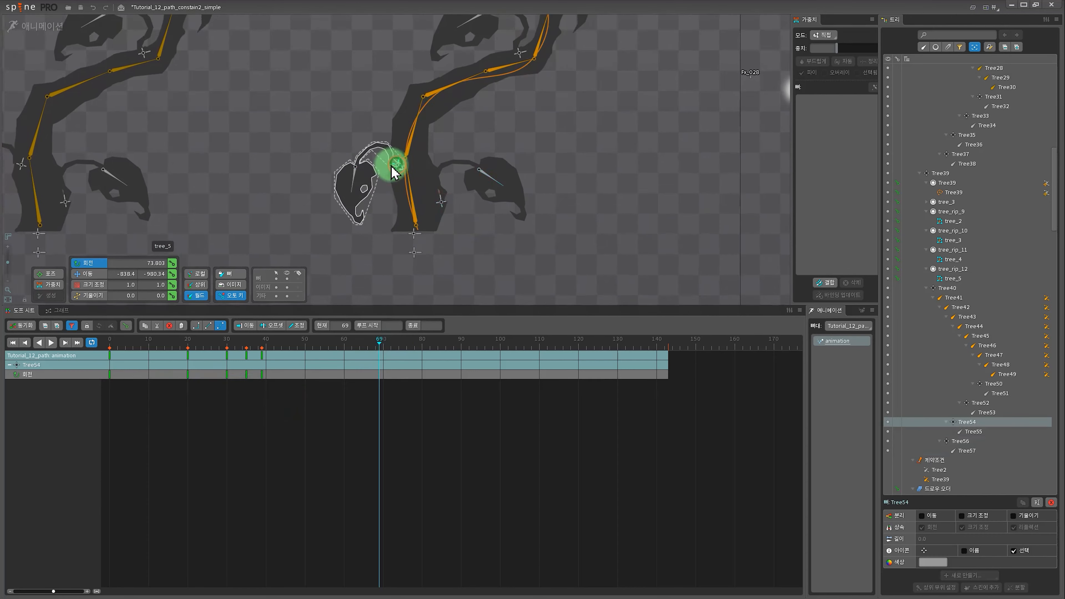
left_click(355, 178, "ctrl")
left_click_drag(237, 349, 259, 354)
Delay the Tree57 rotation keys by about three frames relative to those of Tree56.
left_click(441, 203)
left_click(488, 176, "ctrl")
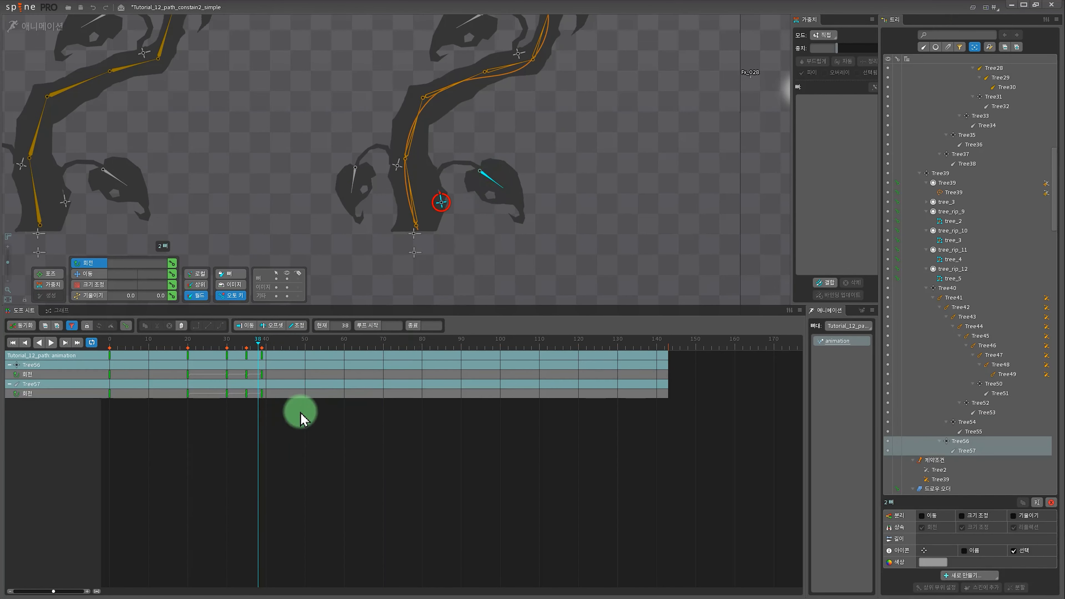
left_click_drag(299, 417, 180, 390)
left_click_drag(188, 394, 200, 394)
Adjust the rotation of Tree54 and Tree55 at frame 35 and apply Bezier curves to their rotation keys.
left_click_drag(201, 343, 246, 348)
left_click(397, 165)
left_click(355, 176, "ctrl")
key("ctrl+v")
left_click_drag(247, 235, 257, 253)
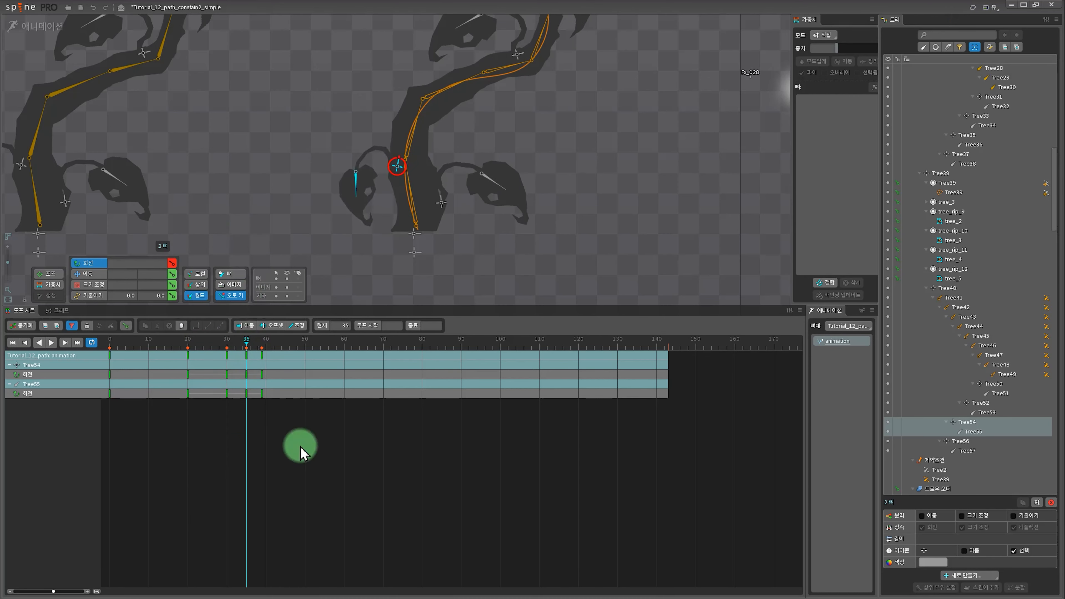
left_click_drag(300, 446, 103, 369)
left_click(220, 325)
left_click_drag(100, 340, 269, 357)
Shift the Tree54 and Tree55 rotation keys five frames later and the Tree55 keys about three more, checking the motion in playback.
left_click_drag(313, 419, 207, 374)
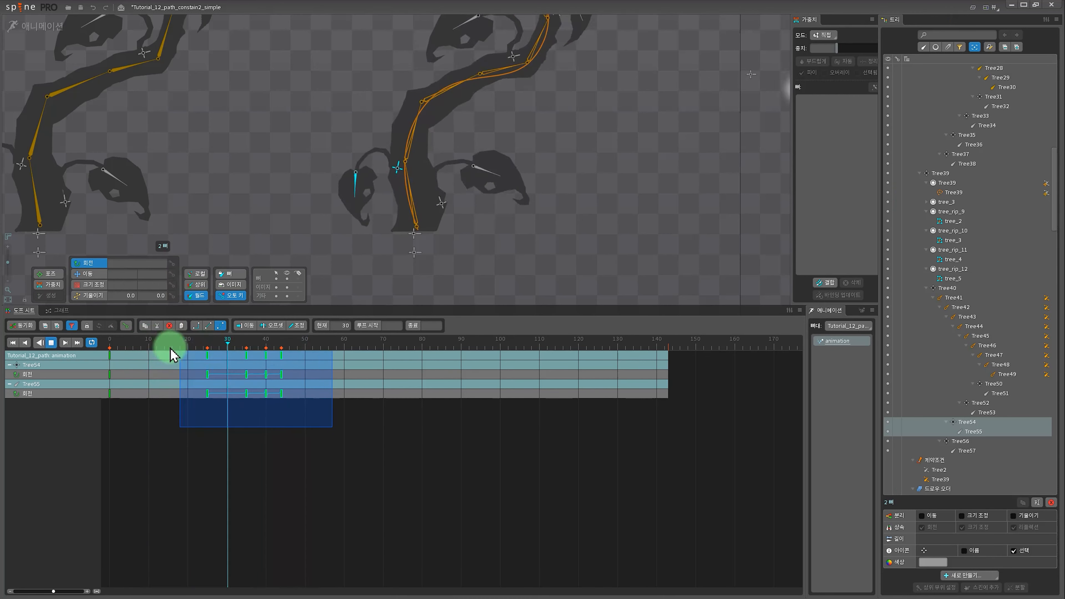
key("d")
left_click(398, 166)
left_click(350, 179, "ctrl")
left_click_drag(327, 421, 196, 393)
left_click_drag(237, 389, 250, 389)
key("d")
key("d")
Rotate the upper leaf's bones Tree52 and Tree53 at frames 35 and 20, applying Bezier curves to their keys.
left_click_drag(516, 56, 462, 184)
left_click(462, 183)
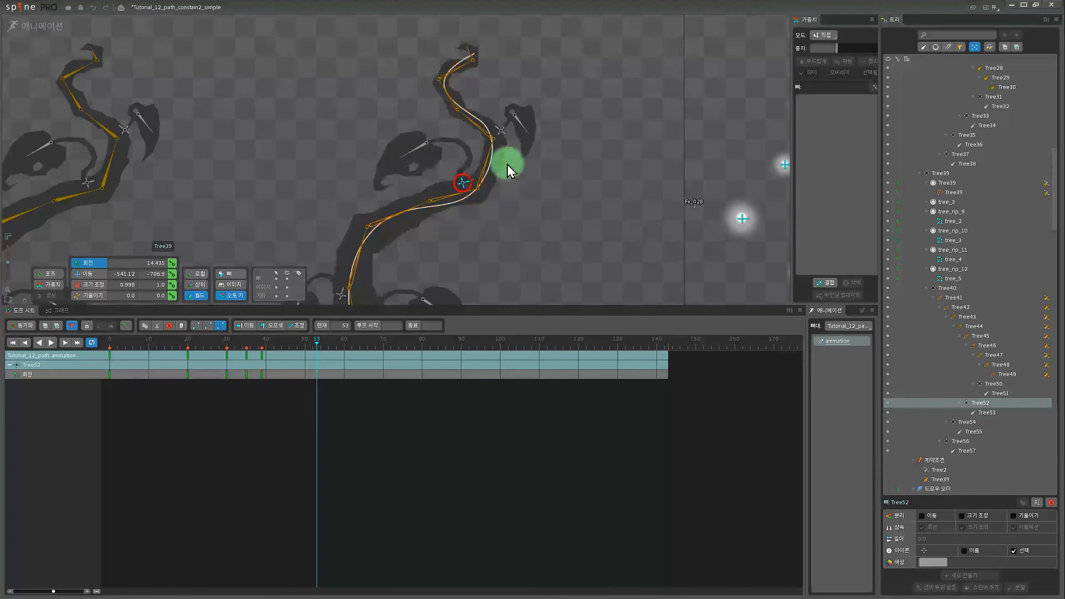
left_click(427, 143)
left_click(462, 183, "ctrl")
left_click_drag(314, 340, 110, 344)
key("ctrl+v")
left_click_drag(111, 345, 219, 359)
left_click_drag(267, 194, 250, 204)
left_click_drag(246, 342, 280, 342)
left_click_drag(337, 424, 176, 356)
left_click(220, 325)
left_click_drag(113, 344, 188, 344)
left_click_drag(269, 205, 283, 223)
Copy the Tree52 and Tree53 rotation keys from frame 0 to frame 39 and play back the result.
left_click(110, 344)
key("ctrl+c")
left_click(262, 344)
key("ctrl+v")
key("d")
key("d")
Shift the Tree53 rotation keys about three frames later, and the Tree52 and Tree53 keys from frame 20 onward about one more frame.
left_click_drag(329, 427, 98, 386)
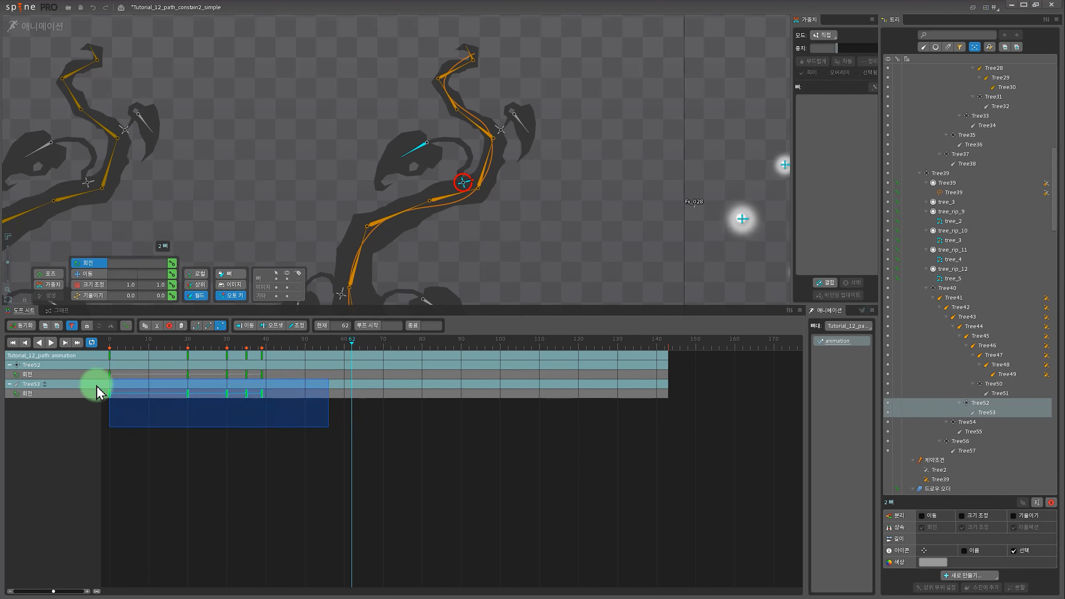
left_click_drag(188, 394, 199, 394)
left_click_drag(113, 344, 304, 342)
left_click_drag(122, 394, 109, 393)
left_click_drag(321, 418, 170, 341)
left_click_drag(250, 378, 254, 378)
left_click_drag(260, 344, 187, 351)
Copy the rotation keys of the top leaf bones Tree50 and Tree51 from frame 20 to frame 30, and paste copied keys at frame 0.
scroll(563, 71, "up", 3)
left_click(465, 165)
left_click(488, 145, "ctrl")
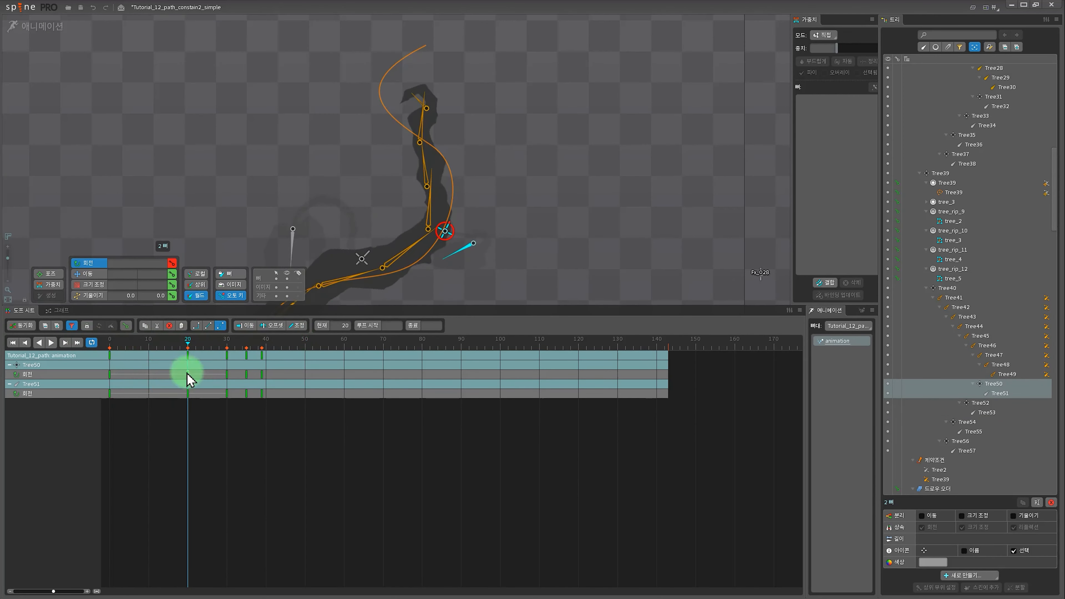
left_click(188, 355)
key("ctrl+c")
left_click(226, 345)
key("ctrl+v")
left_click_drag(118, 348, 187, 365)
left_click_drag(177, 413, 315, 343)
key("ctrl+c")
left_click(110, 348)
key("ctrl+v")
Shift the later rotation keys so Tree50's start at frame 32 and Tree51's at about frame 35, keeping the frame 0 keys, and play back.
left_click_drag(113, 348, 316, 444)
left_click_drag(230, 394, 223, 394)
left_click_drag(185, 348, 437, 403)
left_click(357, 449)
left_click_drag(323, 434, 184, 363)
left_click_drag(216, 381, 264, 382)
key("d")
scroll(568, 210, "down", 5)
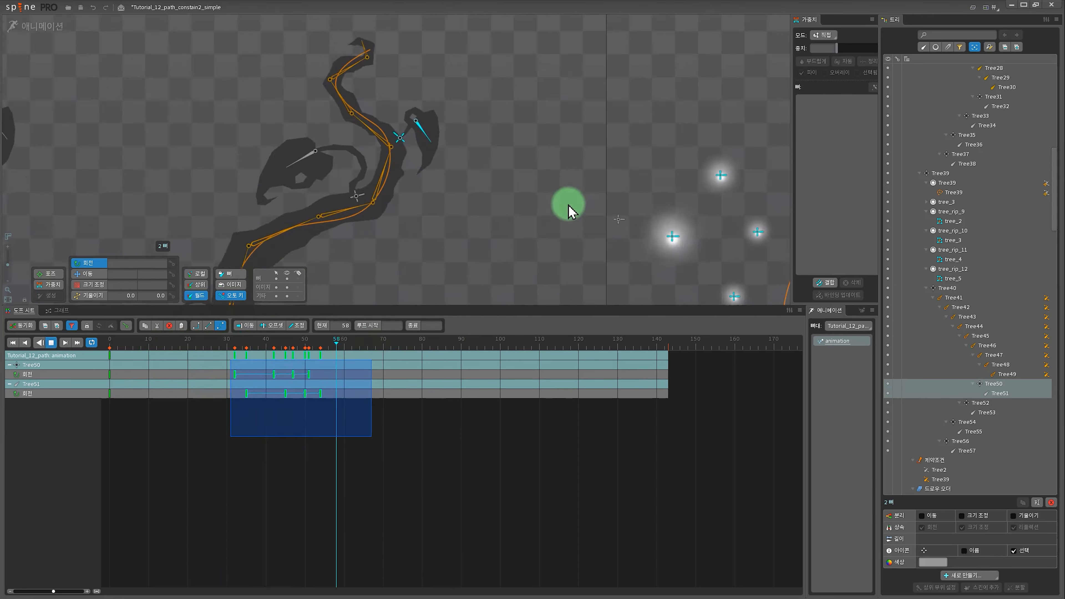
key("d")
Filter the dope sheet to show RGBA color keys instead of rotation keys and check the leaves around frame 26.
left_click(71, 325)
left_click(90, 393)
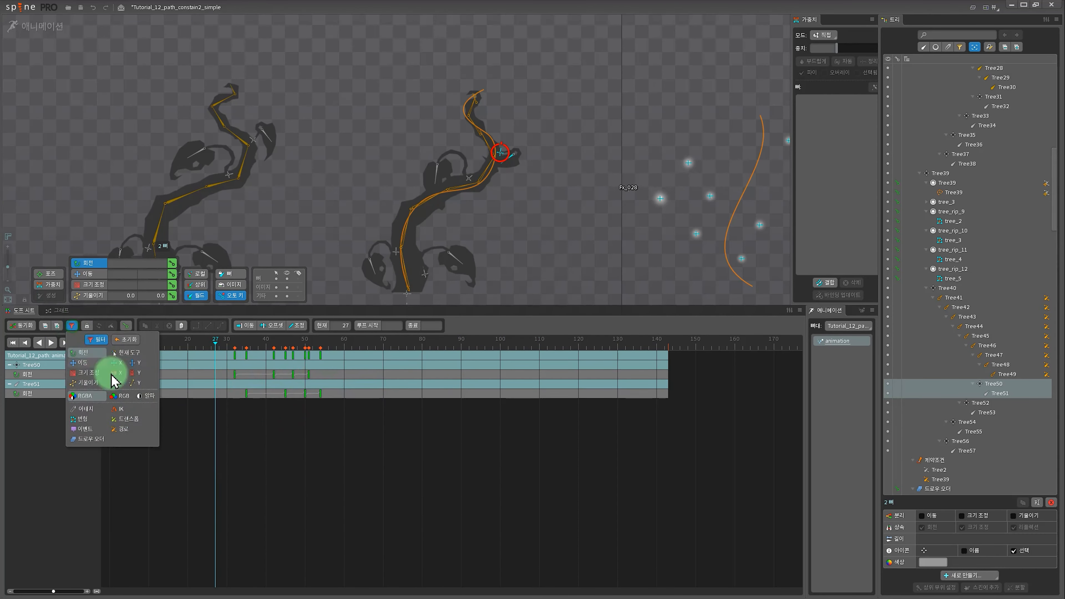
left_click(86, 352)
left_click(522, 273)
left_click(72, 325)
left_click(86, 351)
left_click(719, 344)
scroll(338, 430, "down", 8)
scroll(338, 429, "up", 2)
left_click_drag(338, 346, 210, 347)
Stagger the RGBA fade-in keys of leaf slots tree_rip_11, tree_rip_12, tree_rip_9 and tree_rip_10 to start at about frames 17, 18, 21 and 22.
left_click(952, 221)
left_click(953, 278, "shift")
left_click_drag(579, 347, 220, 346)
left_click(457, 262)
left_click(378, 269)
left_click(954, 269)
left_click(953, 250)
left_click(953, 269, "ctrl")
left_click(954, 212, "ctrl")
left_click(953, 231, "ctrl")
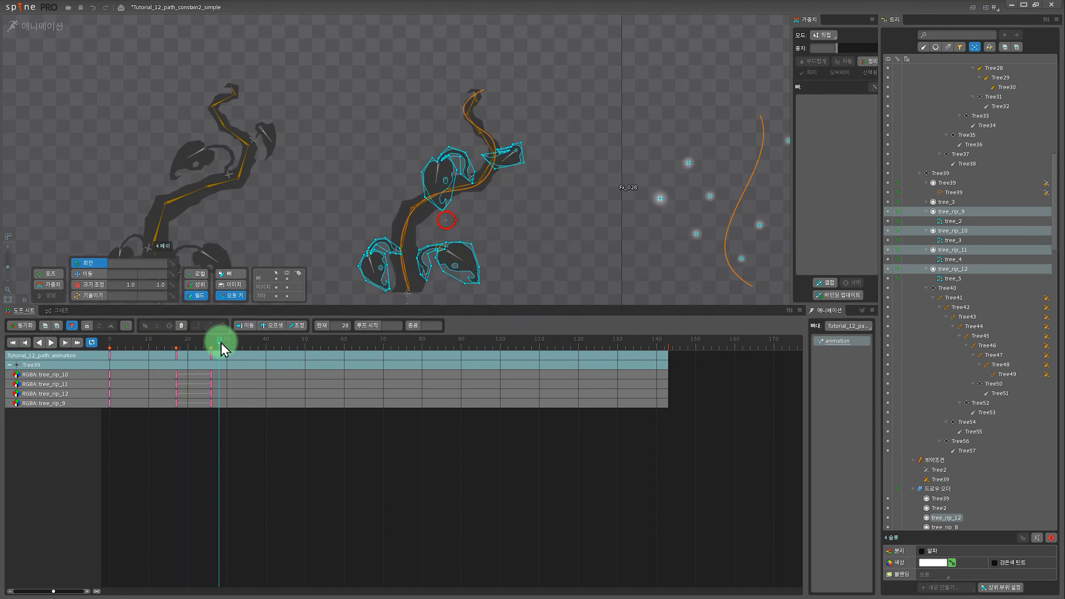
left_click(174, 394)
left_click_drag(247, 404, 166, 372)
left_click(508, 156)
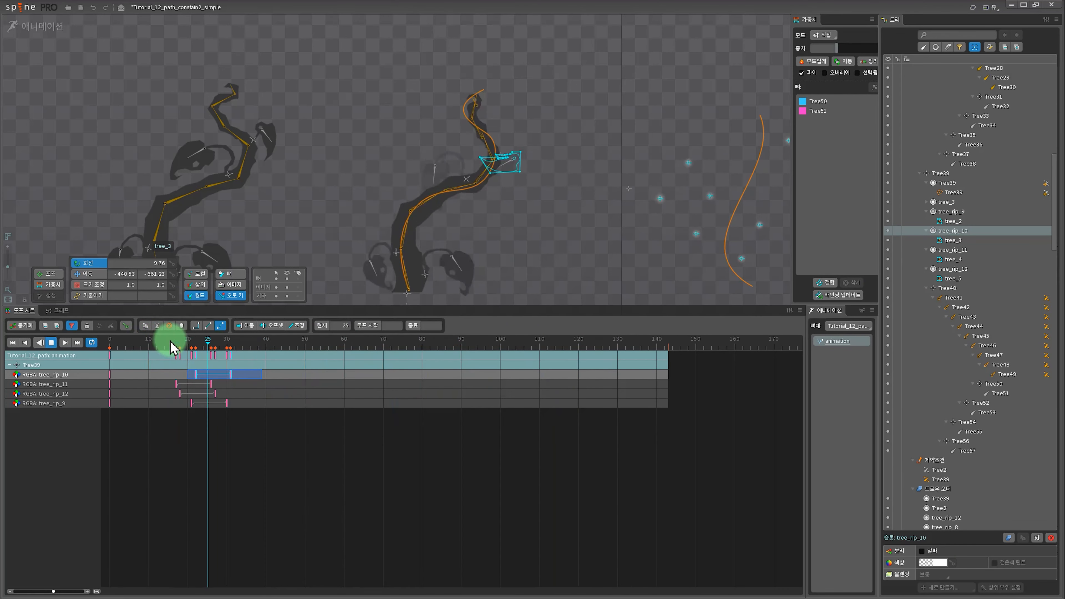
key("space")
Show all key types in the dope sheet again and review the complete tree growth along the timeline.
left_click(72, 325)
left_click(99, 354)
left_click(505, 338)
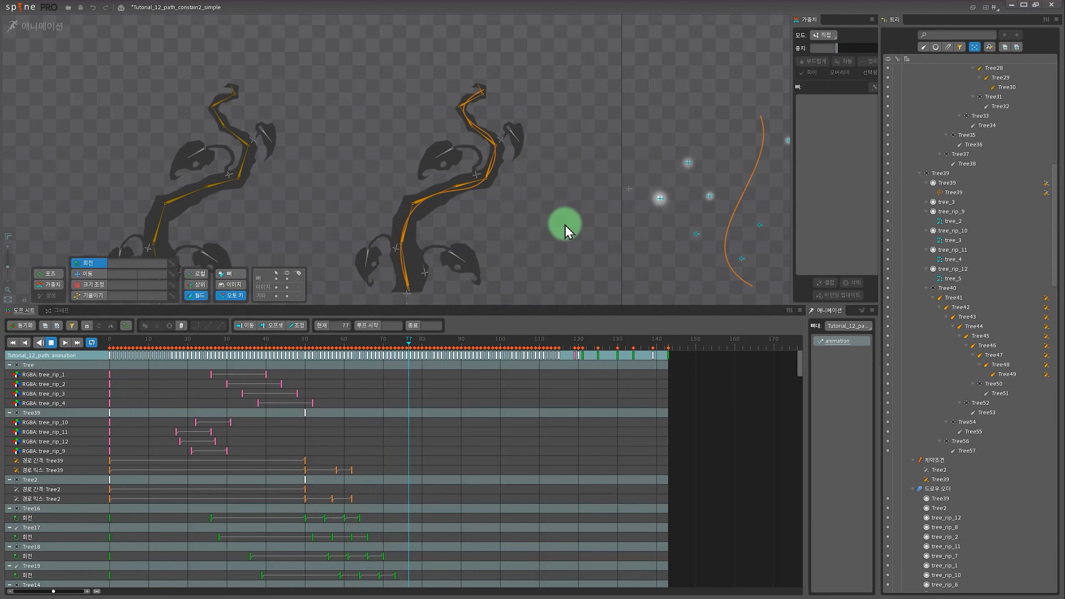
left_click_drag(467, 338, 277, 346)
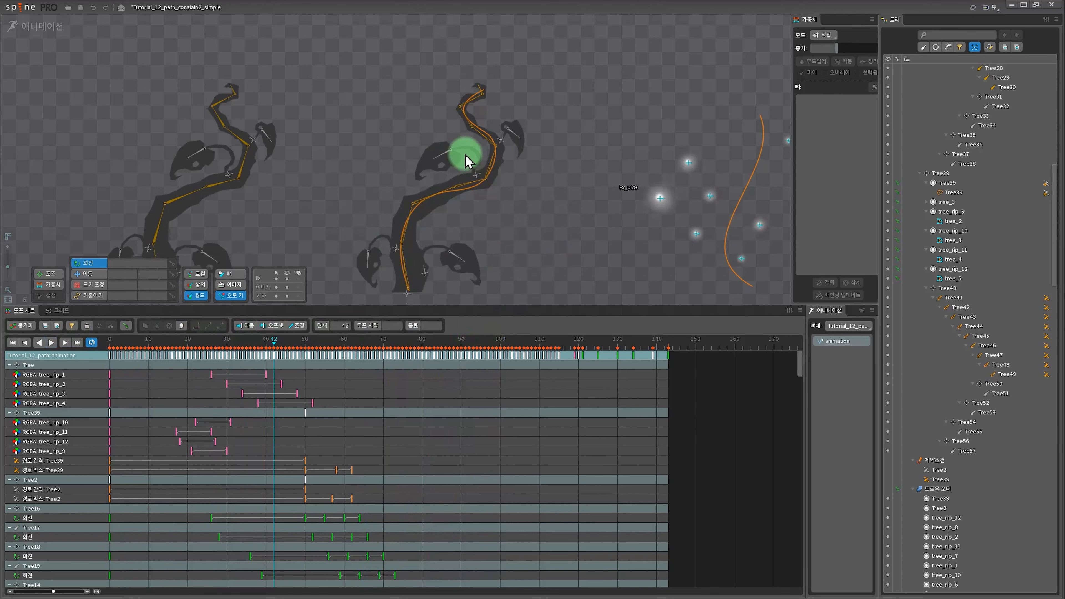
left_click(400, 162)
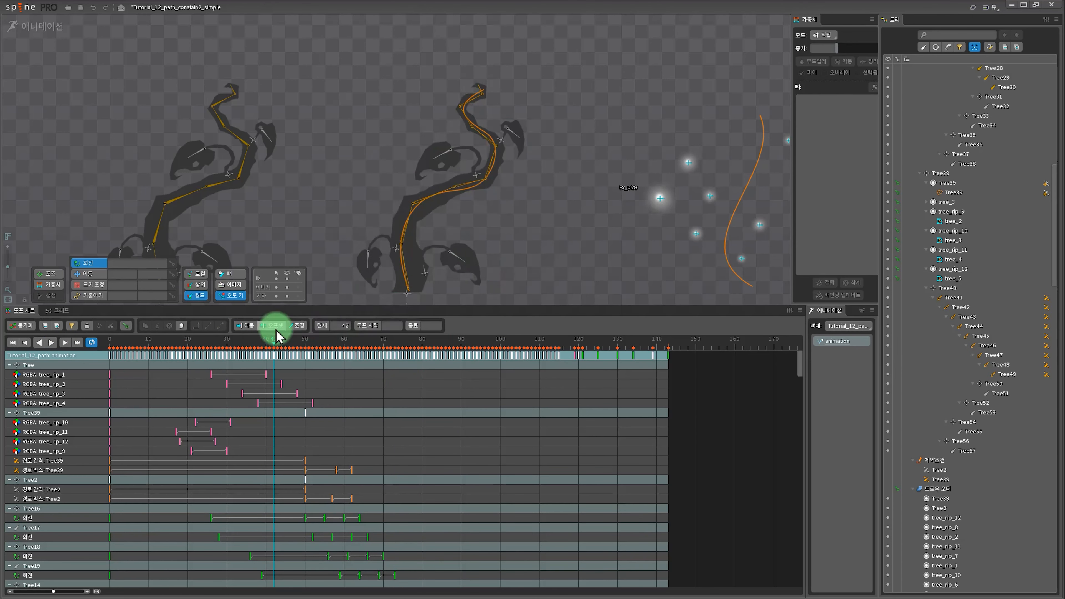
left_click_drag(272, 348, 123, 335)
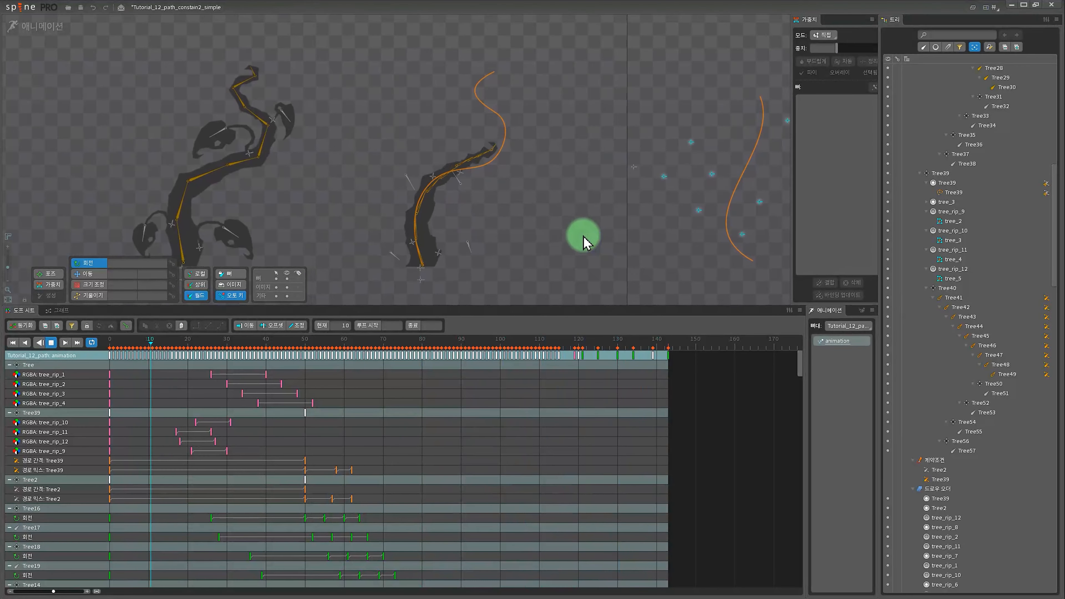
Examine the finished tree growth and the glowing light effects beside it during playback, with the bones hidden and shown.
left_click_drag(613, 246, 448, 243)
scroll(440, 184, "down", 1)
left_click_drag(478, 195, 509, 166)
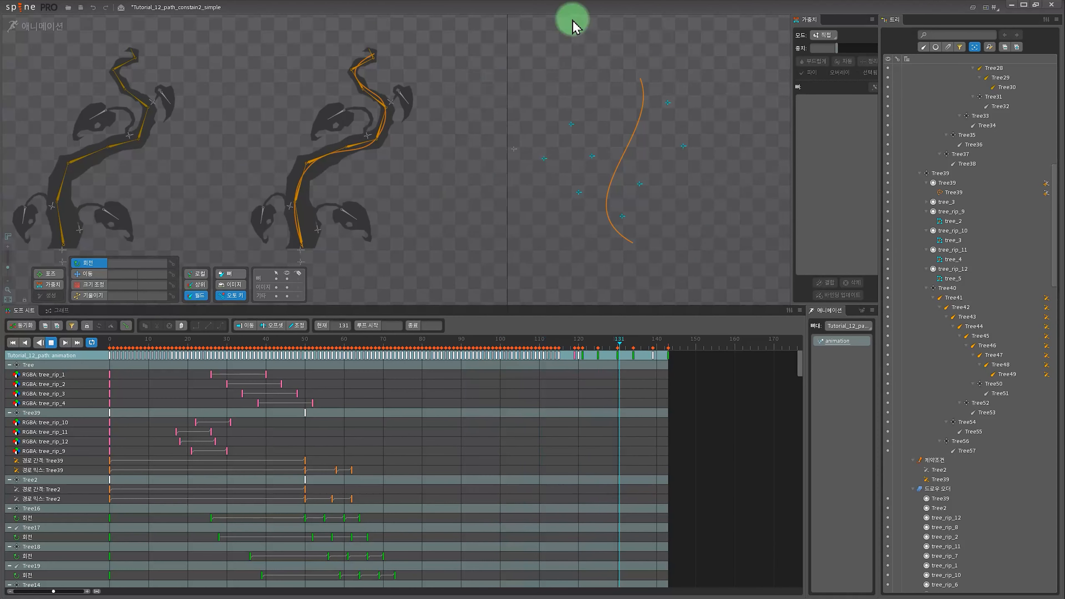
left_click_drag(436, 83, 493, 231)
left_click_drag(598, 208, 498, 197)
scroll(520, 162, "down", 1)
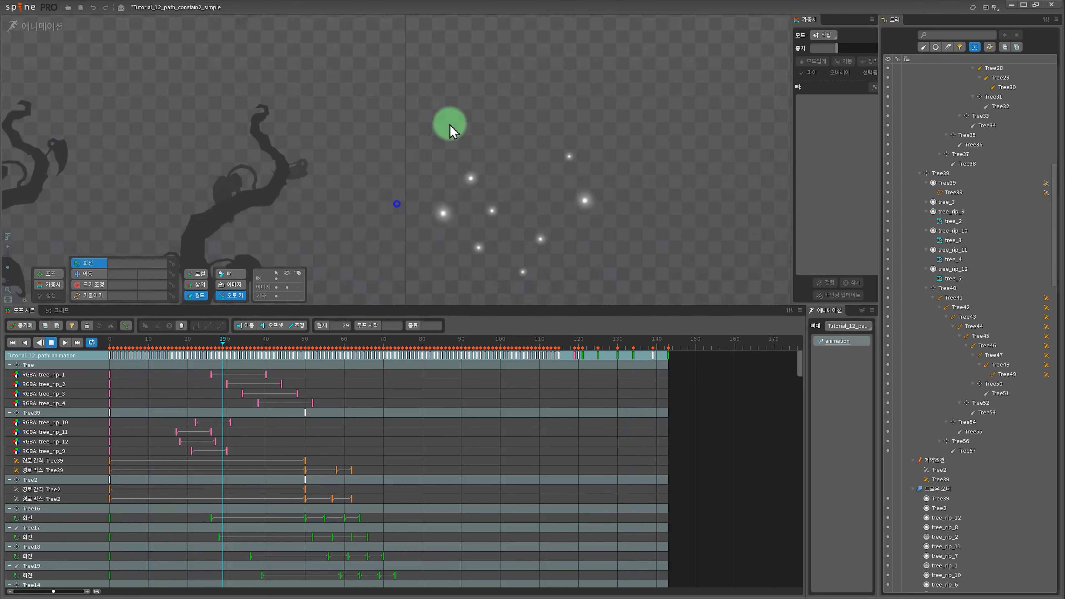
left_click(287, 279)
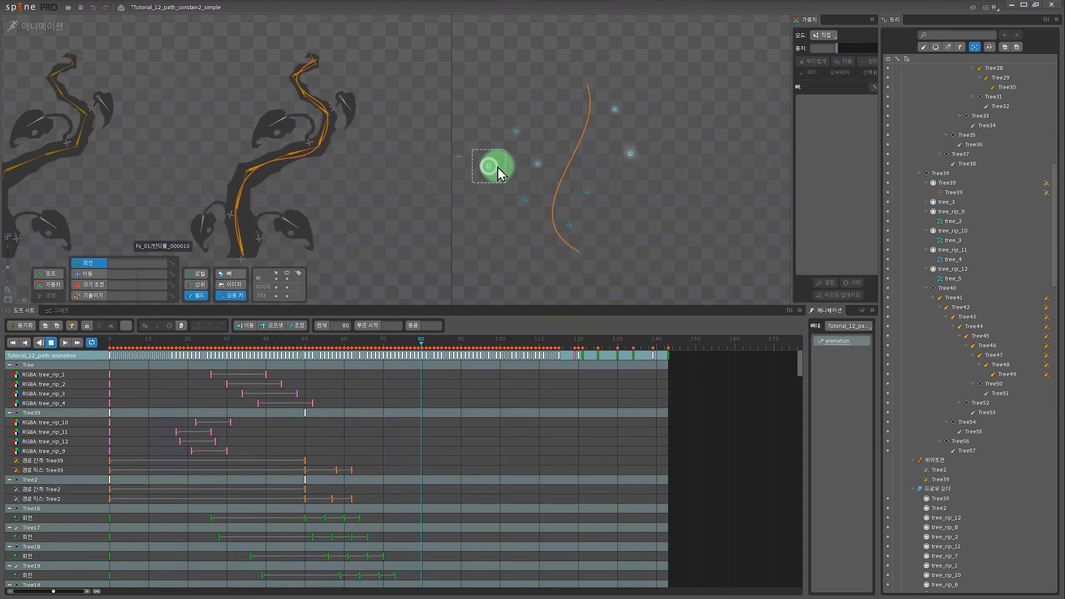
In setup mode, add the image Fx_01/반딧불_00000 to the bone Fx_Ex1 below the light effects.
left_click(47, 30)
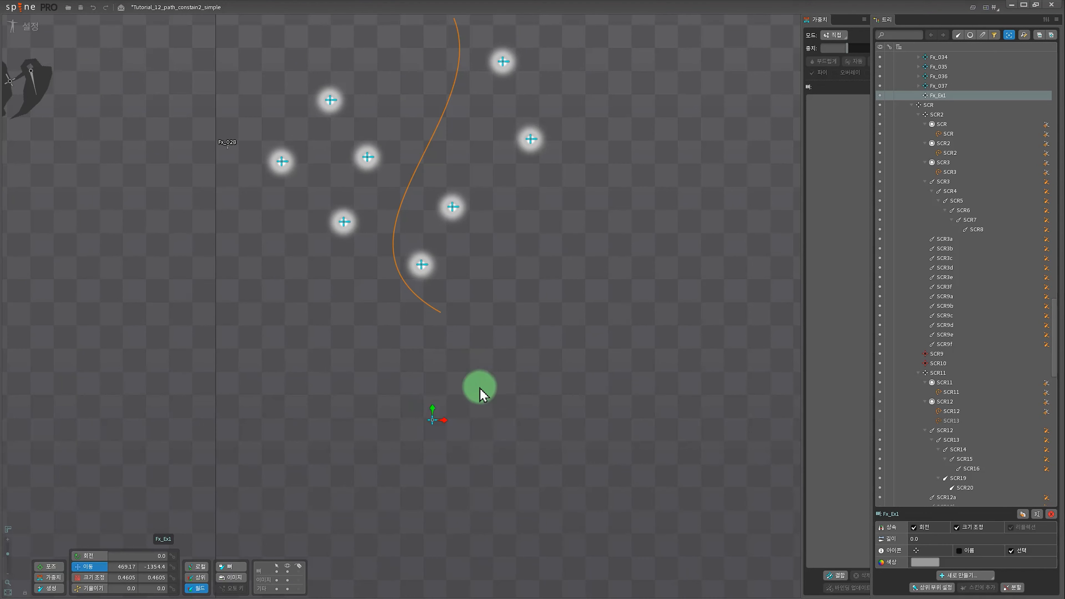
scroll(972, 454, "down", 4)
left_click_drag(947, 318, 432, 420)
scroll(456, 431, "up", 2)
scroll(358, 377, "down", 3)
left_click(396, 401)
left_click(967, 115)
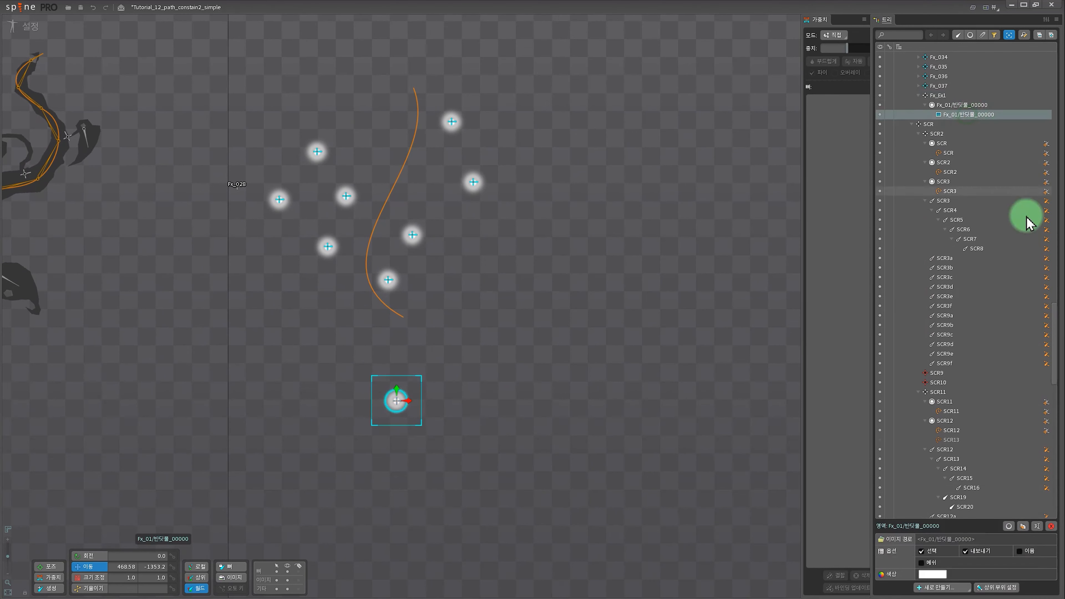
Turn the Fx_01/반딧불_00000 attachment into a mesh and create a linked mesh from it named Fx_01/반딧불_00001.
left_click(939, 564)
left_click(929, 575)
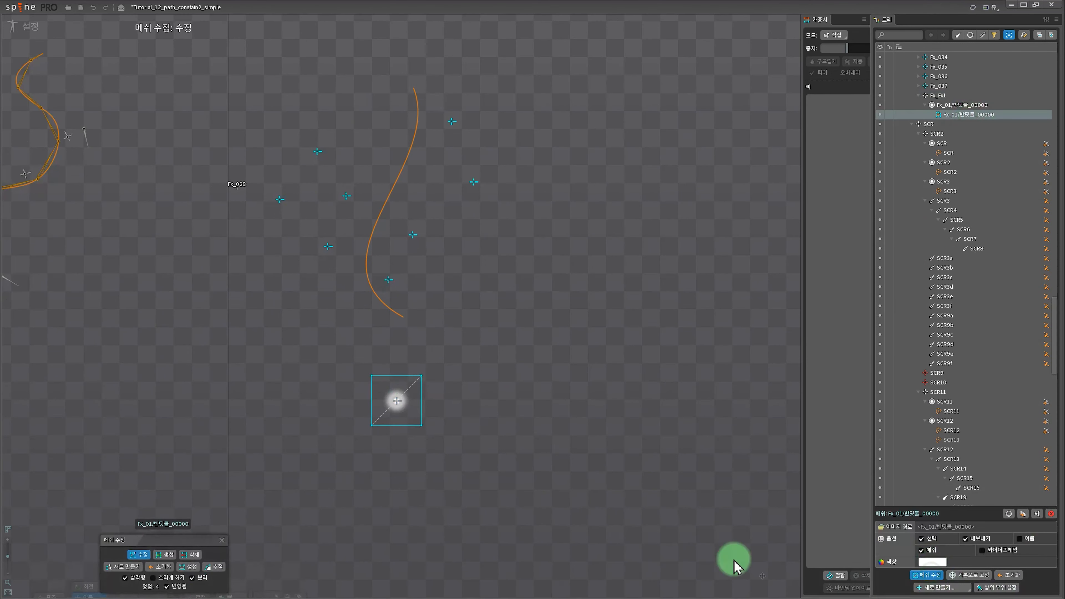
key("Escape")
key("Escape")
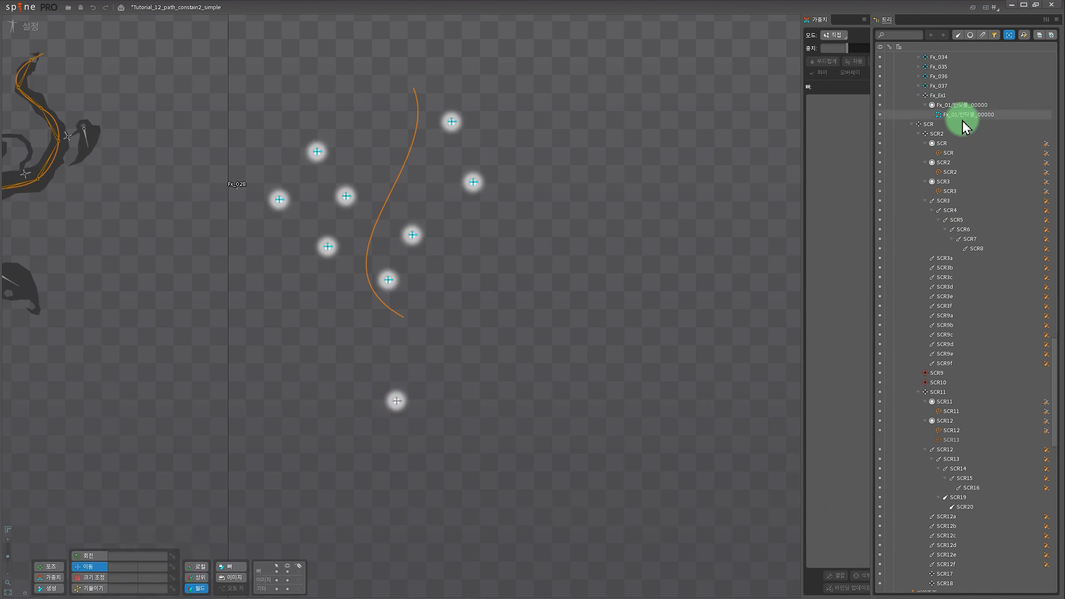
left_click(962, 118)
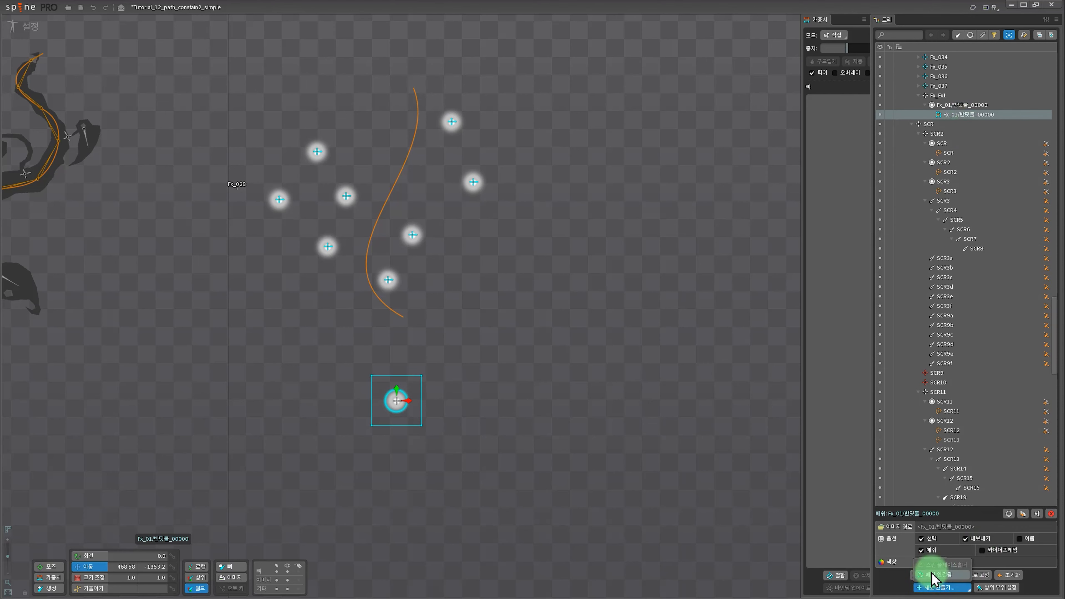
left_click(932, 575)
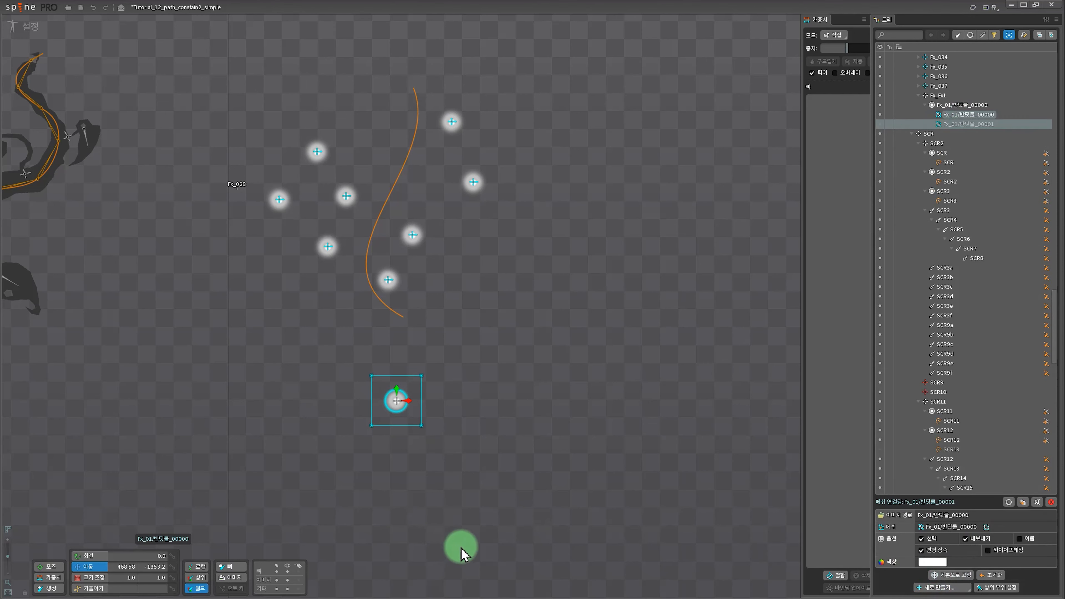
Duplicate the linked mesh for the rest of the Fx_01 image sequence, up to Fx_01/반딧불_000023, and select all the linked meshes.
scroll(967, 440, "down", 2)
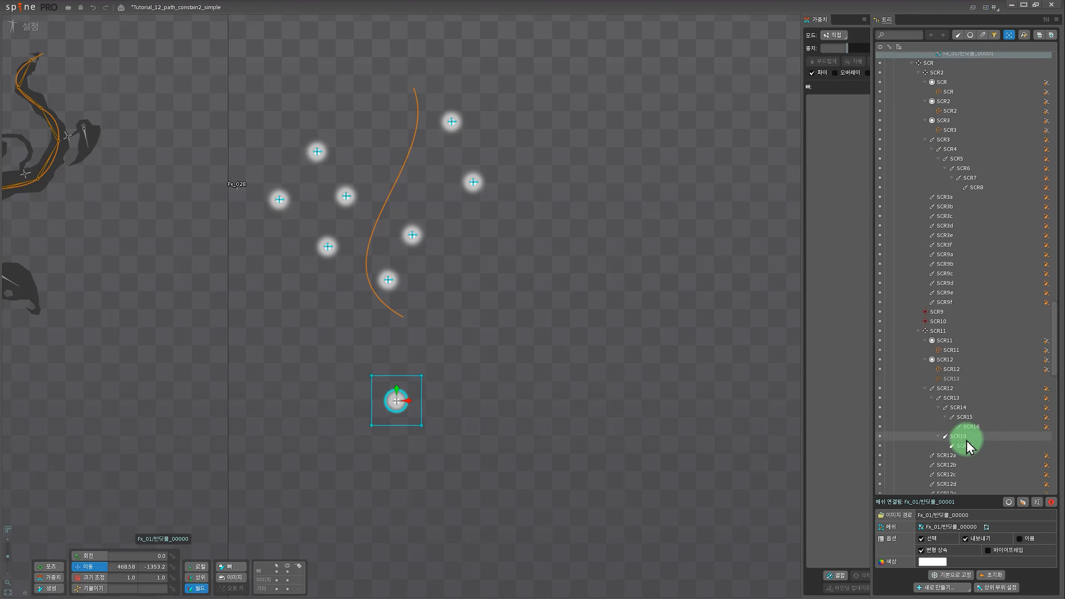
scroll(966, 446, "down", 15)
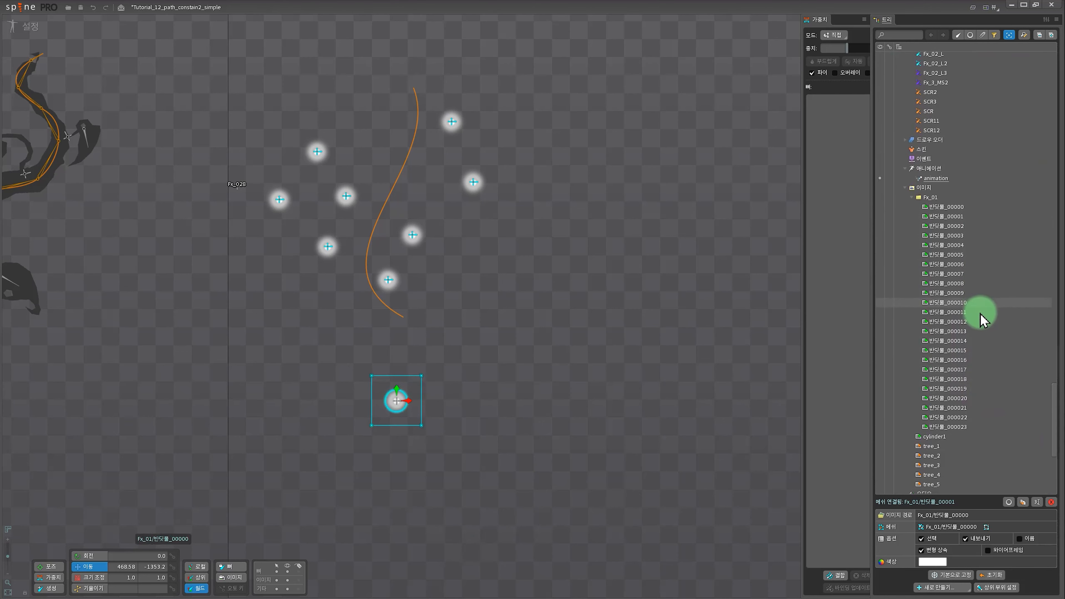
scroll(962, 336, "up", 10)
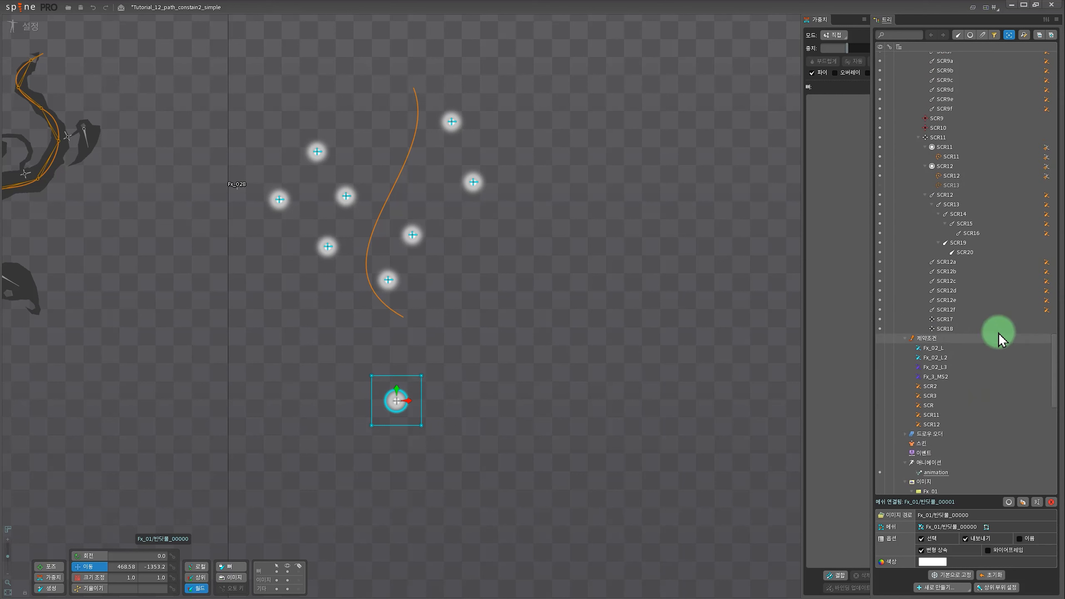
scroll(993, 336, "up", 12)
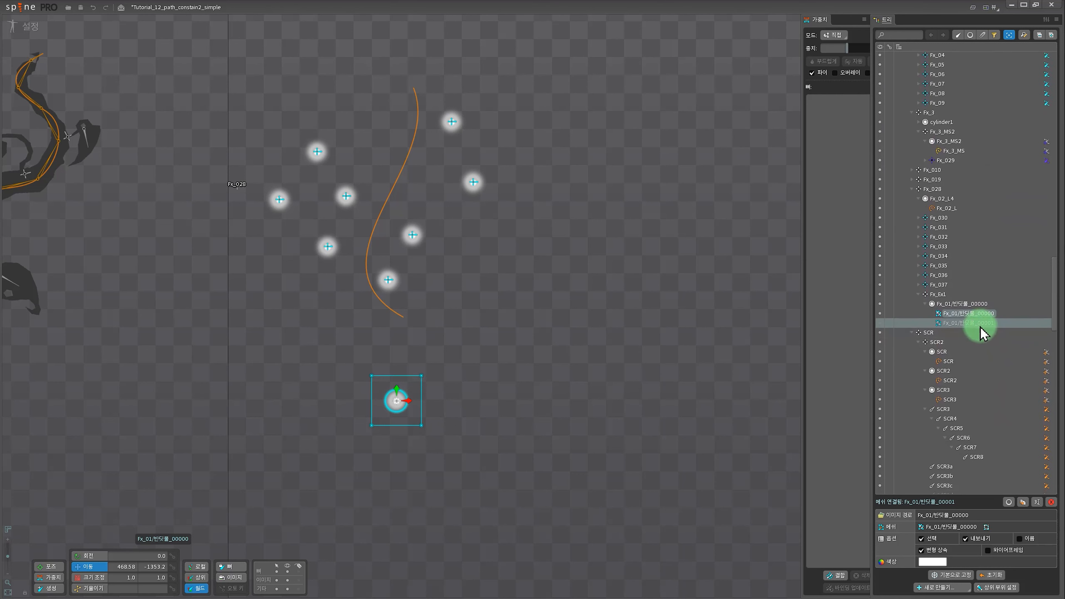
left_click(1022, 502)
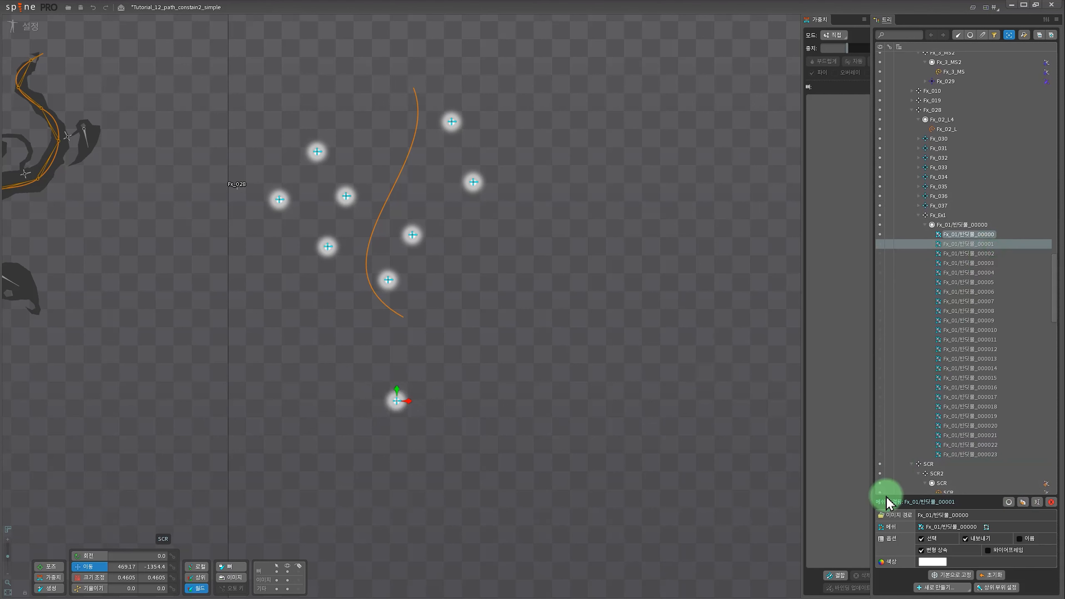
left_click(981, 455, "shift")
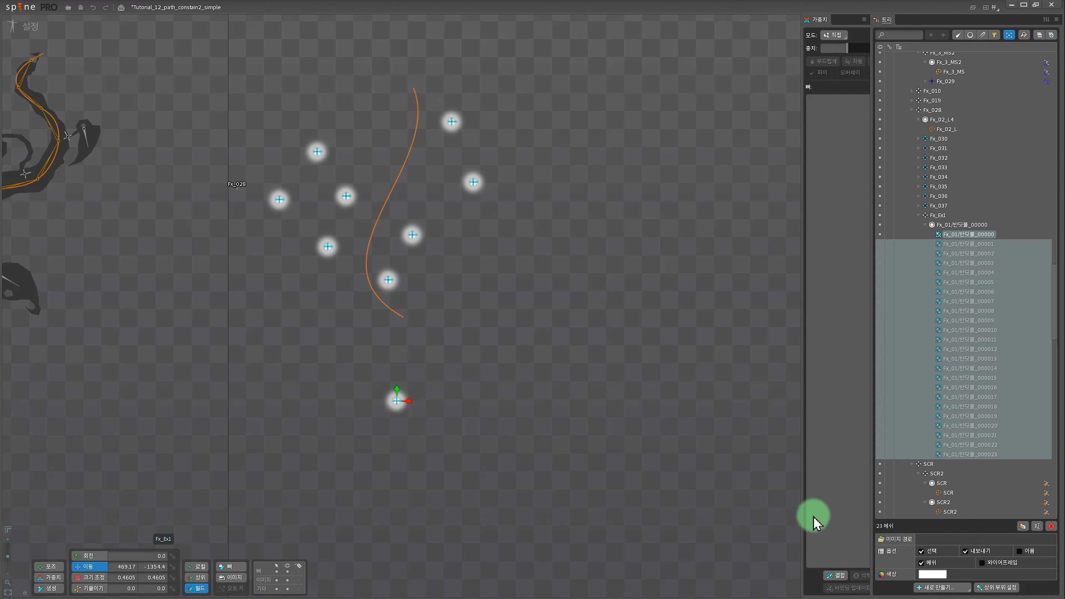
Examine the linked meshes from Fx_01/반딧불_00001 to Fx_01/반딧불_000017 one after another, checking their image paths and source mesh.
left_click(971, 243)
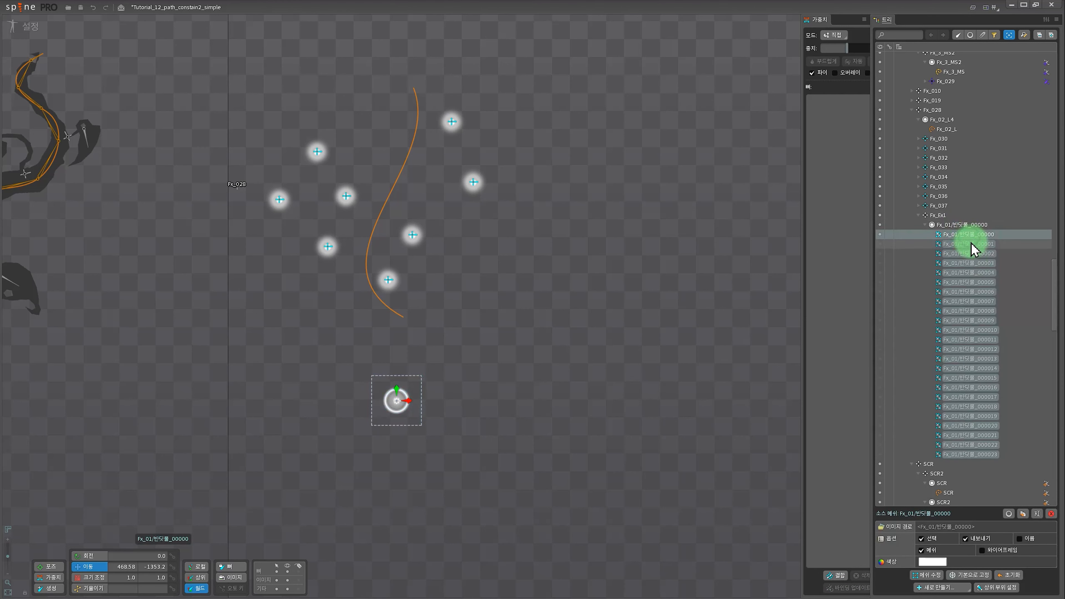
left_click(975, 254)
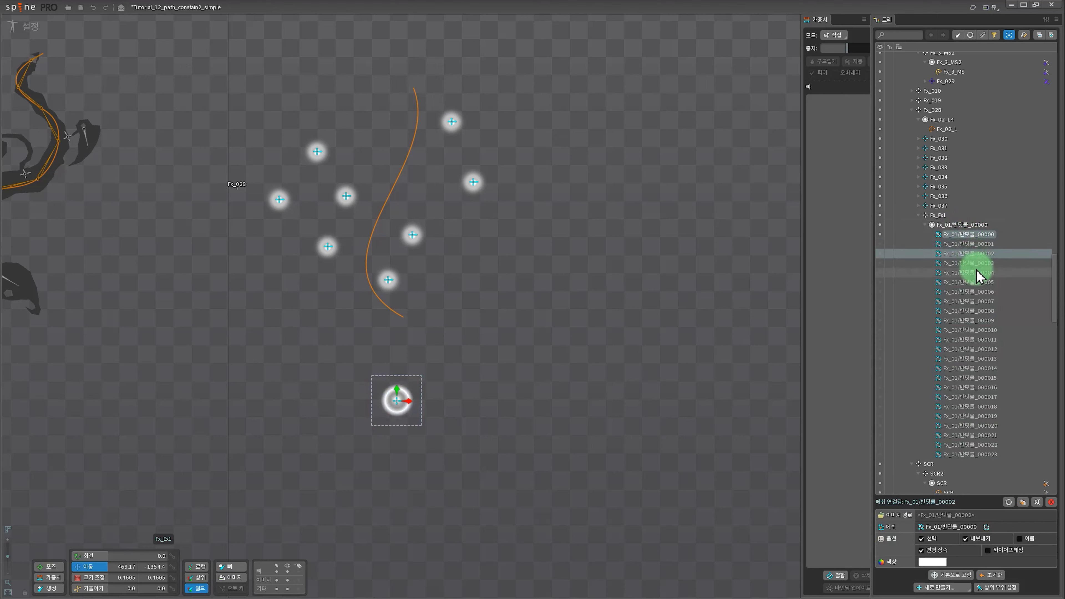
left_click(977, 262)
left_click(977, 273)
left_click(977, 282)
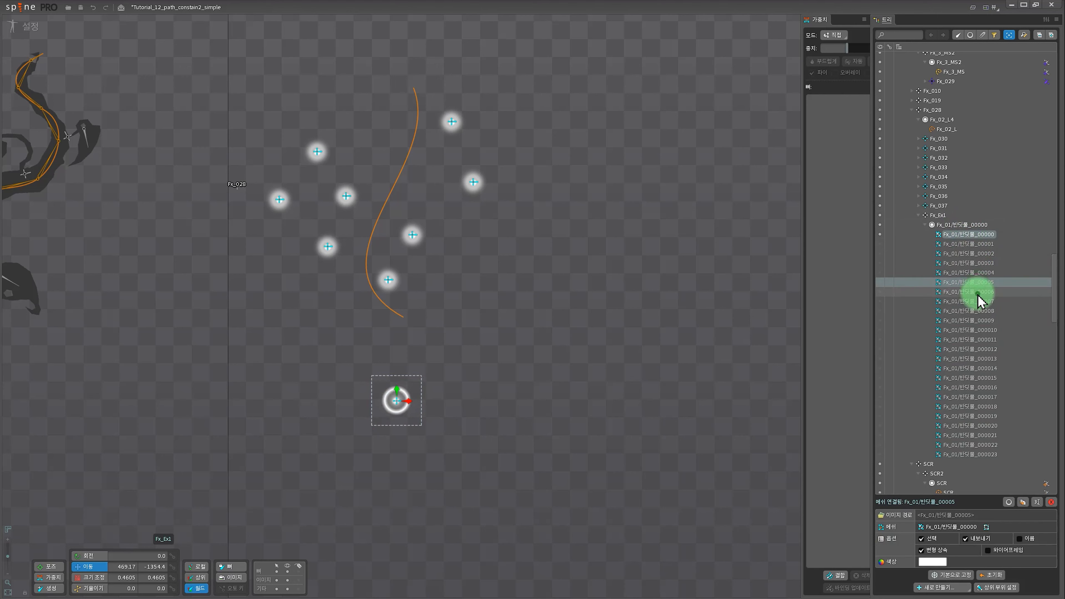
left_click(976, 292)
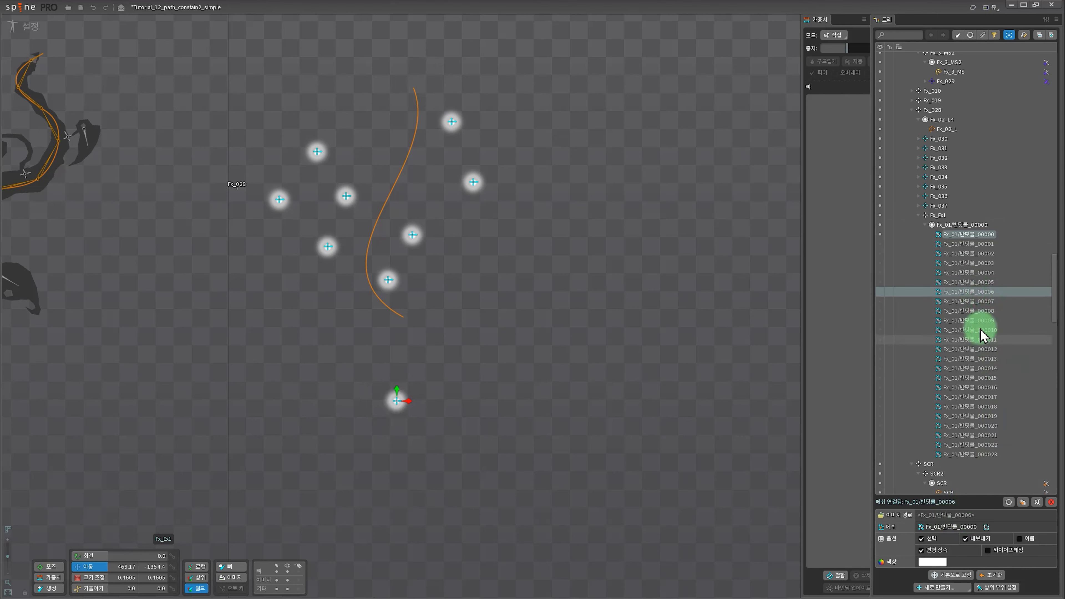
left_click(978, 301)
left_click(977, 311)
left_click(964, 320)
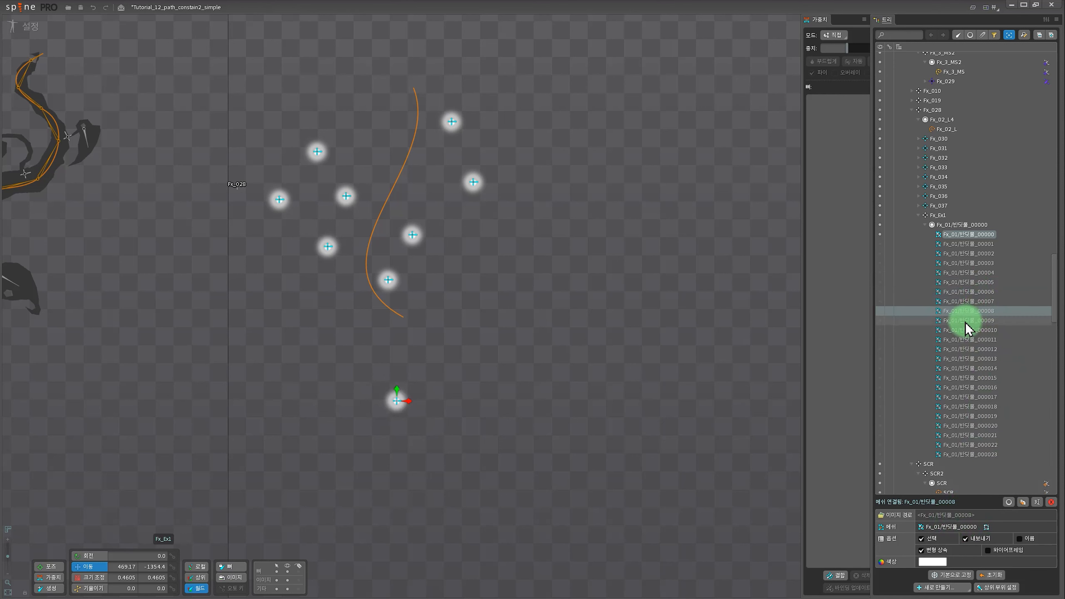
left_click(971, 330)
left_click(971, 340)
left_click(975, 348)
left_click(975, 358)
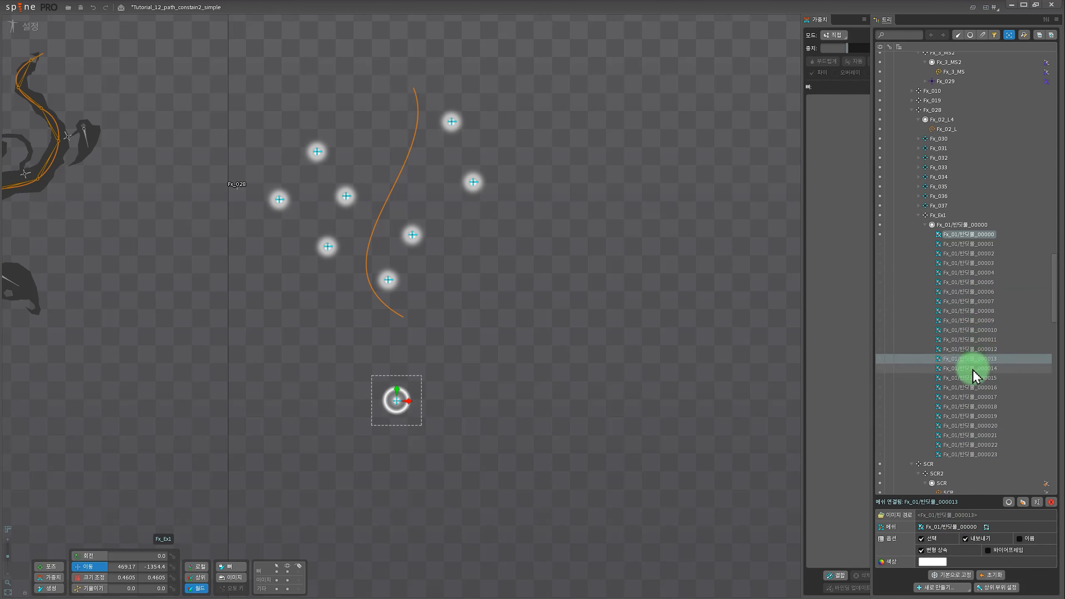
left_click(972, 368)
left_click(971, 378)
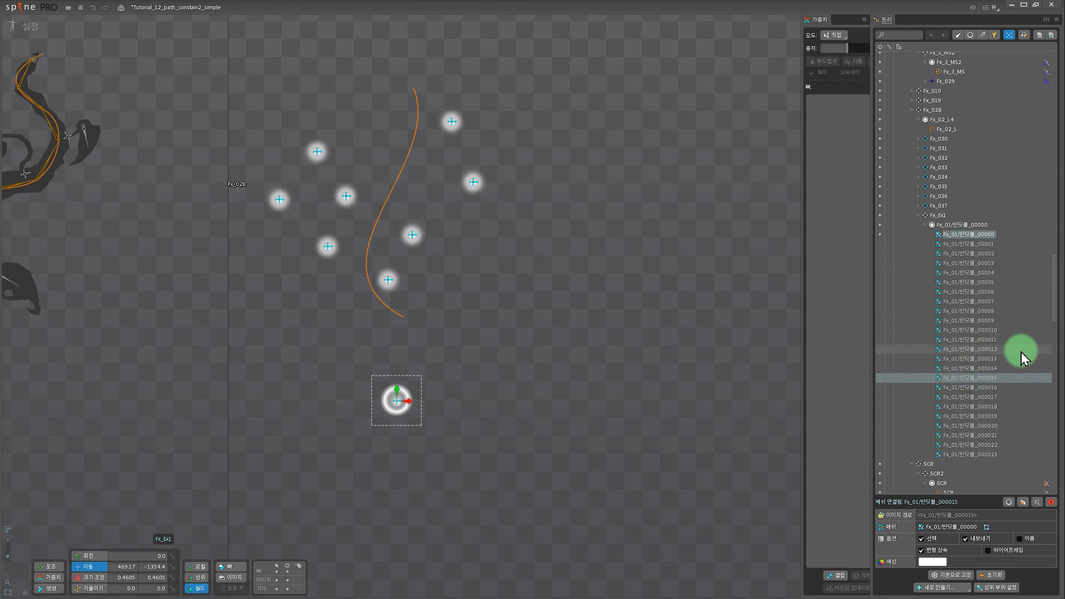
left_click(975, 311)
left_click(967, 302)
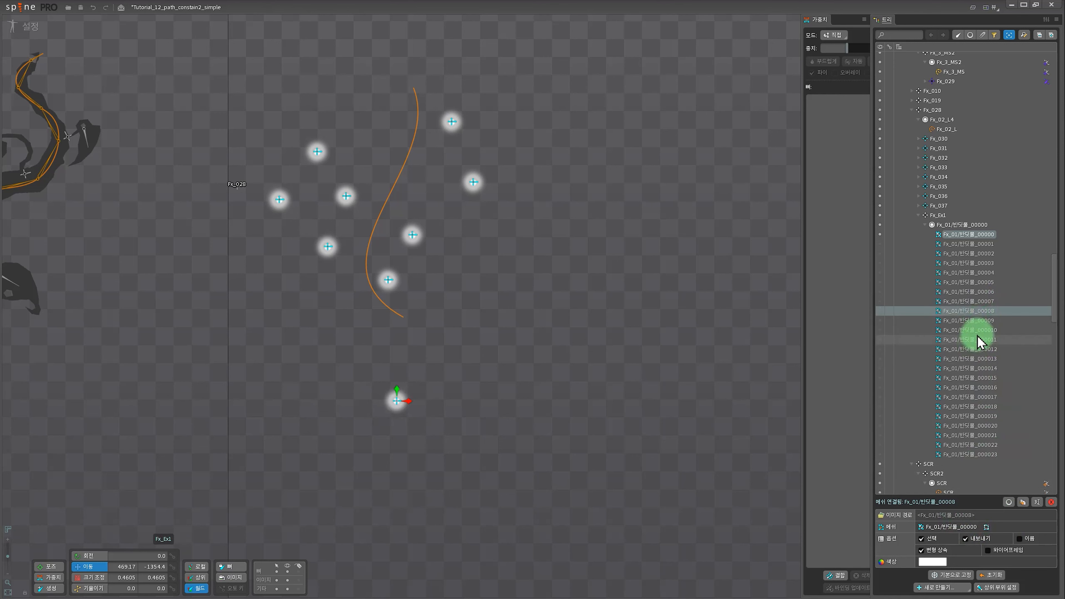
left_click(975, 322)
left_click(975, 333)
left_click(977, 359)
left_click(977, 398)
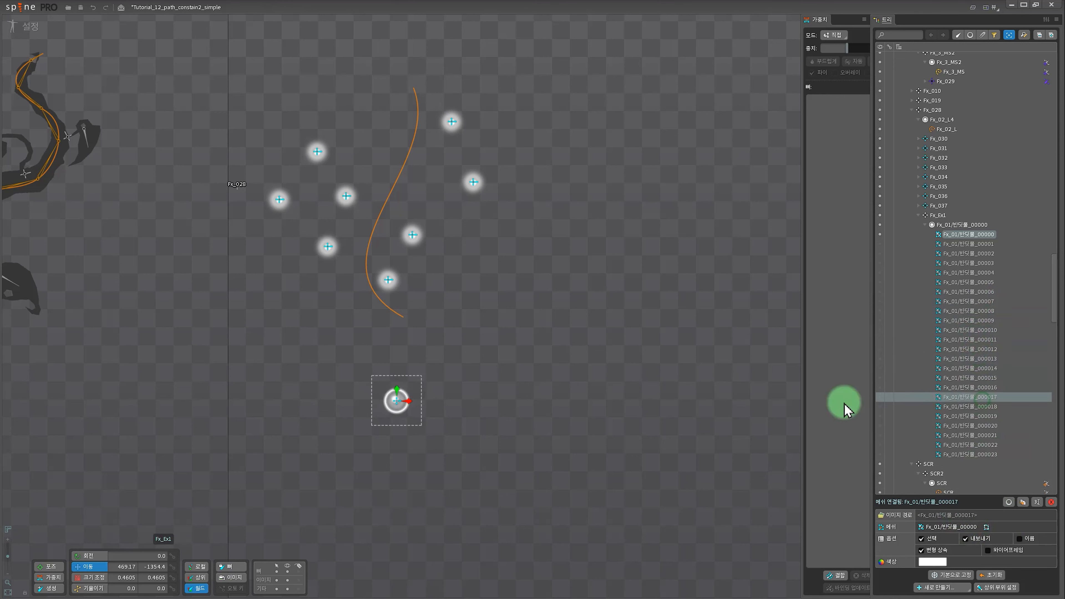
left_click_drag(516, 282, 589, 354)
left_click_drag(657, 402, 551, 403)
scroll(571, 382, "up", 1)
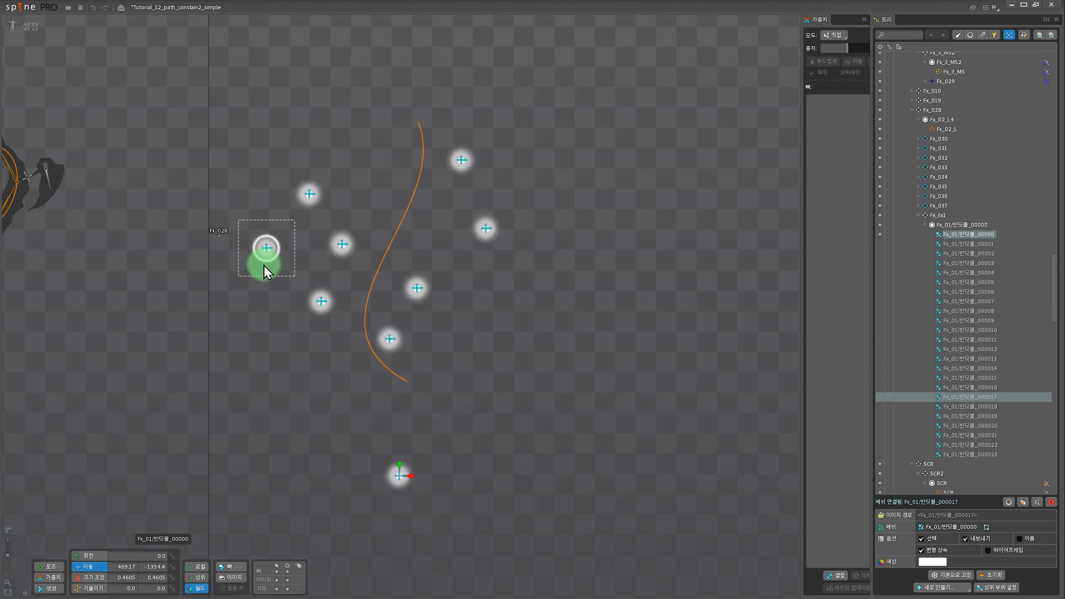
Switch to animation mode at frame 0 and select the Fx_01/반딧불_00000 mesh under the bone Fx_Ex1.
left_click_drag(316, 442, 337, 420)
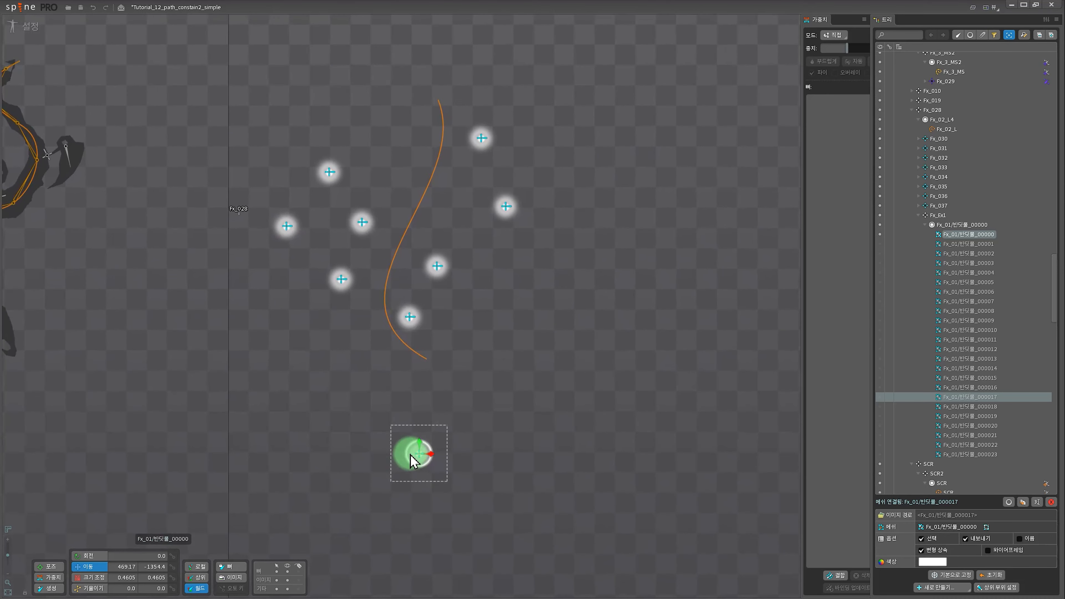
left_click(14, 33)
left_click(548, 323)
left_click_drag(292, 343, 109, 341)
left_click_drag(558, 289, 619, 158)
scroll(602, 220, "up", 1)
left_click(975, 170)
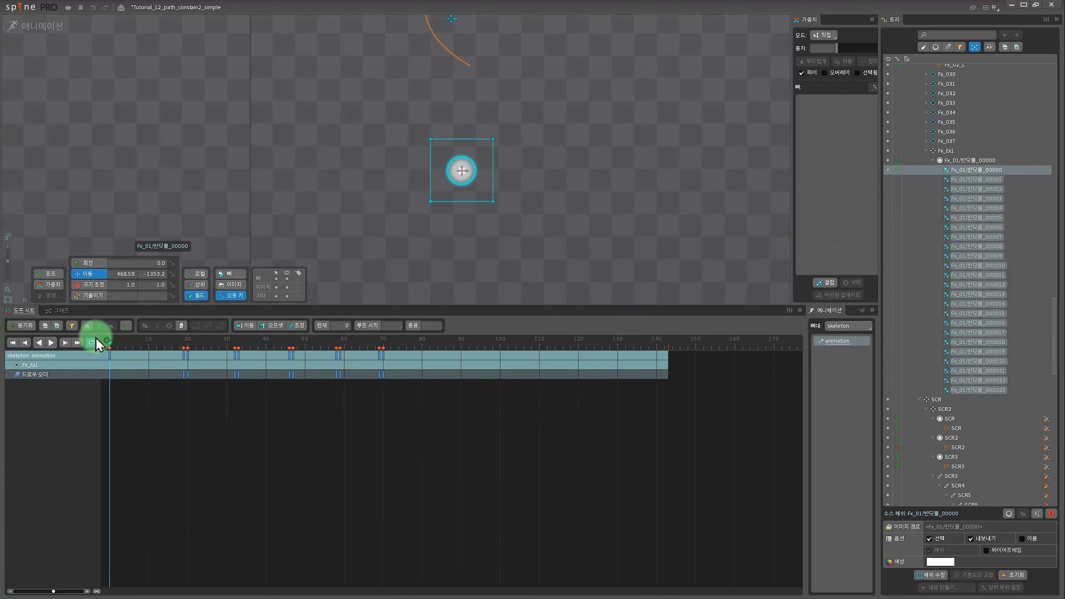
left_click(894, 170)
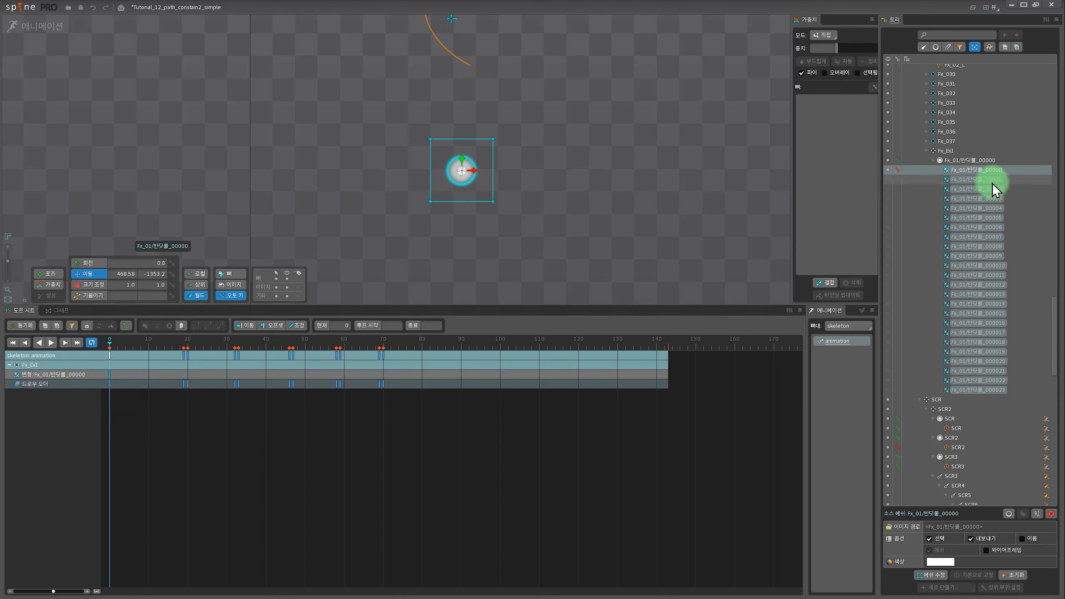
left_click(977, 179)
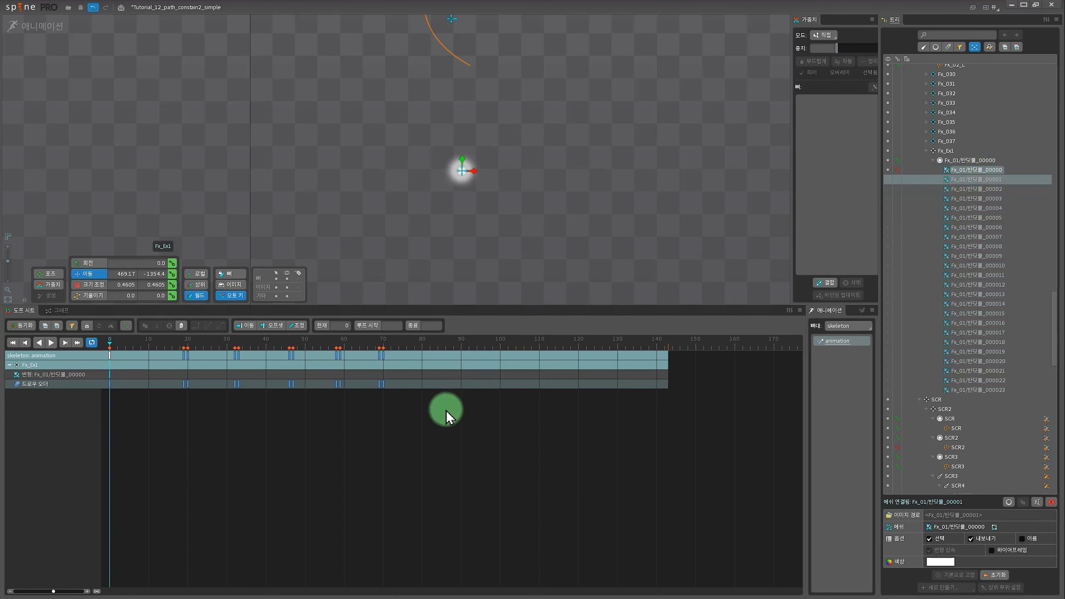
key("ctrl+z")
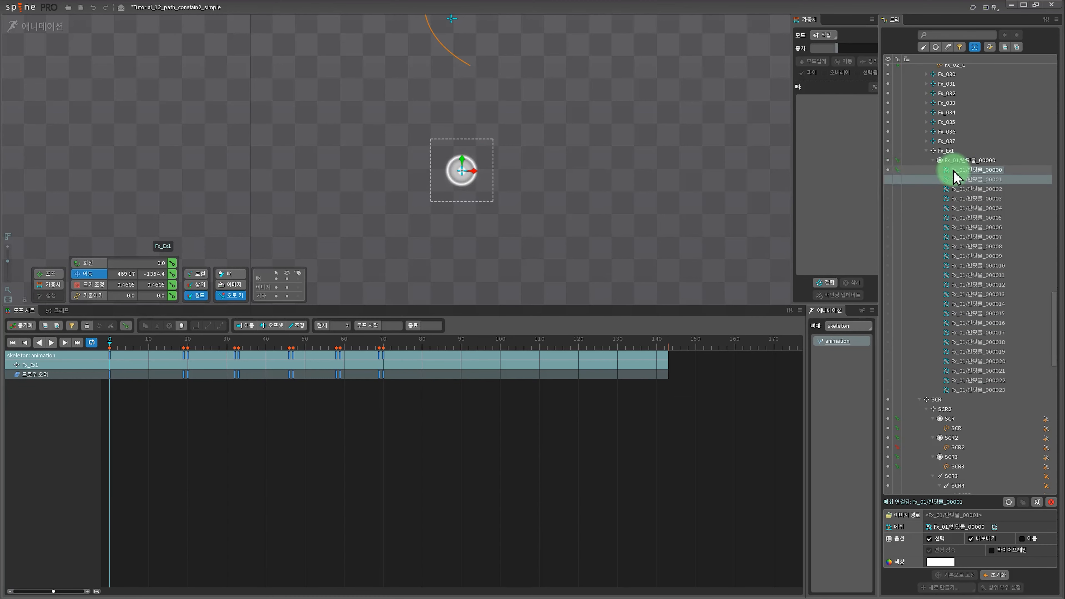
Key the visibility of the Fx_01/반딧불_00000 attachment at frame 0 and scrub a few frames ahead.
left_click(954, 171)
left_click(889, 170)
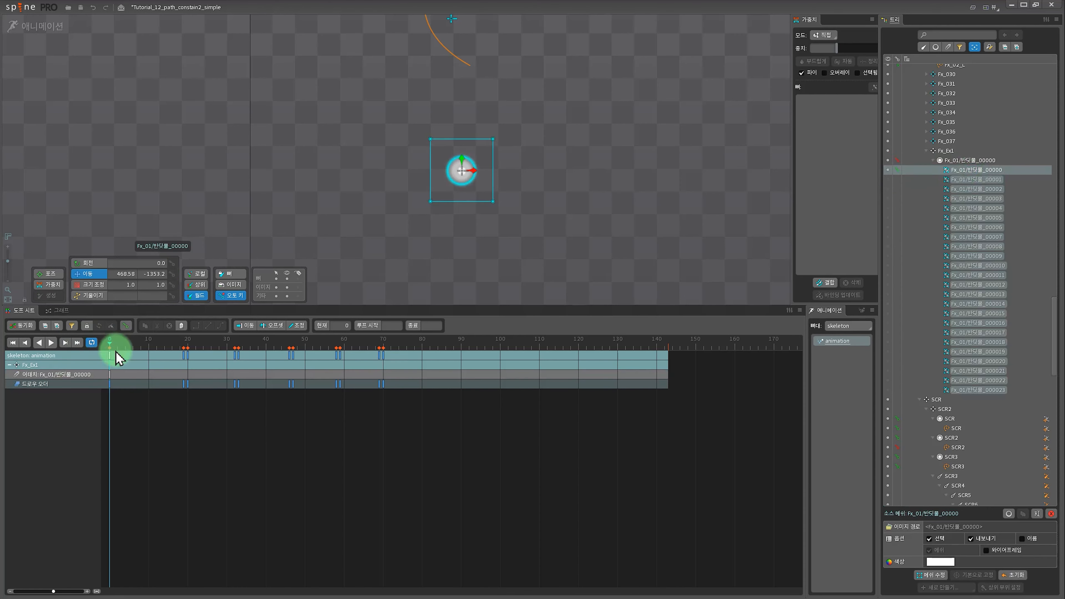
left_click_drag(115, 351, 119, 353)
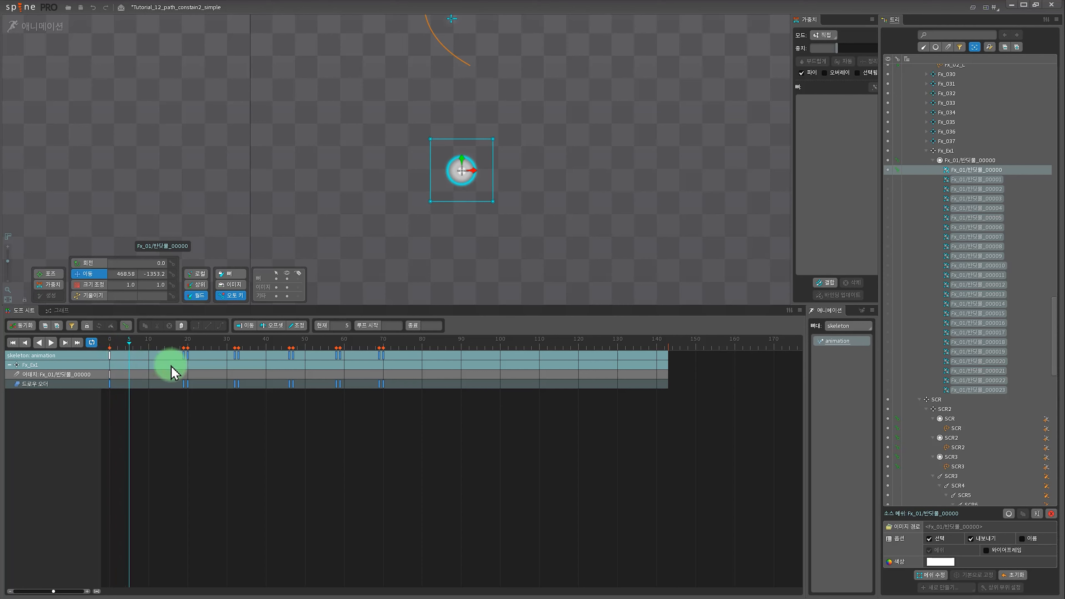
key("Right")
key("Right")
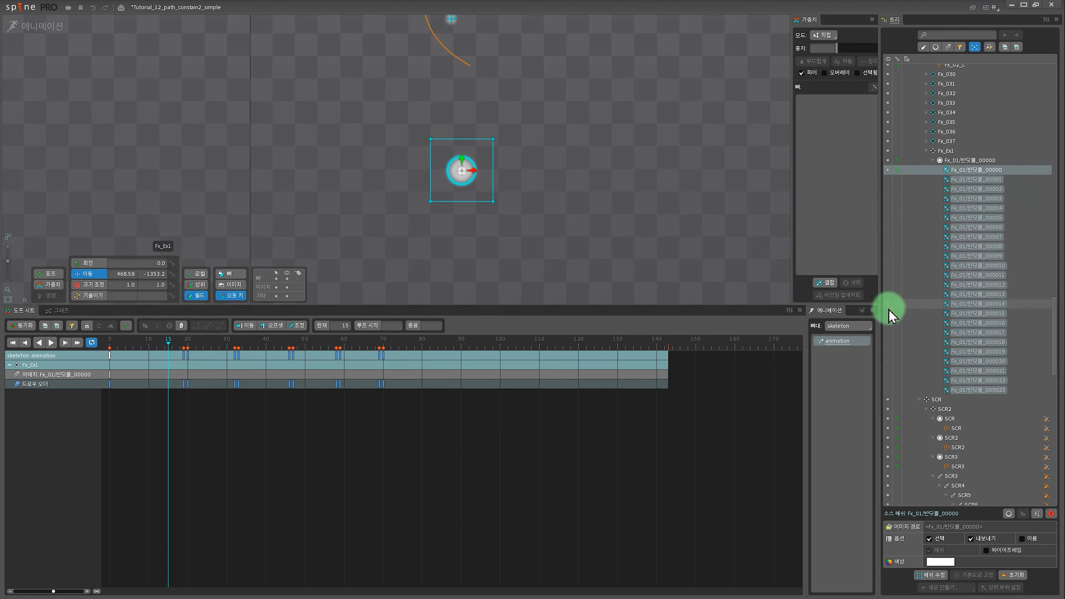
Key the linked meshes as the visible attachment one per frame, from Fx_01/반딧불_00001 at frame 1 to Fx_01/반딧불_000023 at frame 23.
left_click(988, 178)
key("Home")
key("Right")
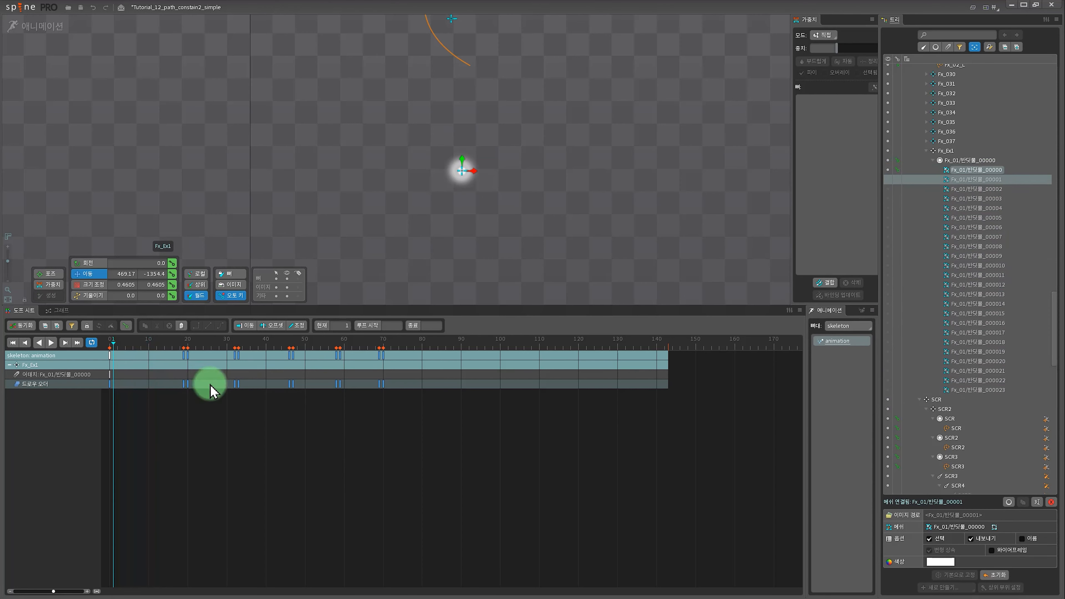
left_click(889, 180)
key("Right")
left_click(889, 189)
key("Right")
left_click(889, 198)
key("Right")
left_click(889, 247)
key("Right")
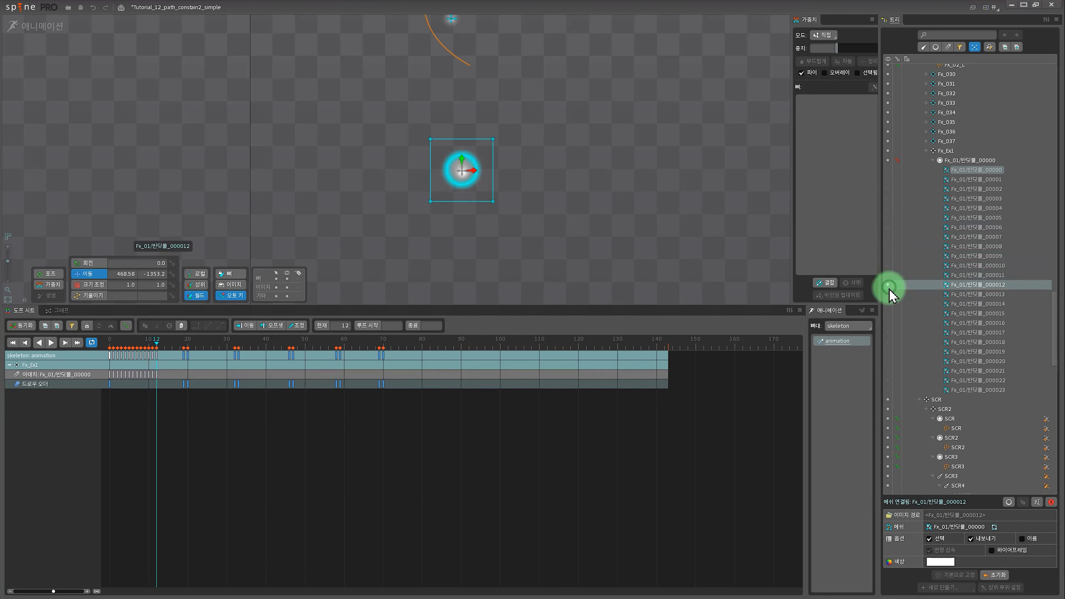
key("Right")
left_click(887, 295)
key("Right")
left_click(887, 371)
key("Right")
left_click(887, 380)
key("Right")
left_click(888, 390)
Play the keyed firefly image sequence from the start to check it.
left_click_drag(200, 342, 84, 338)
key("d")
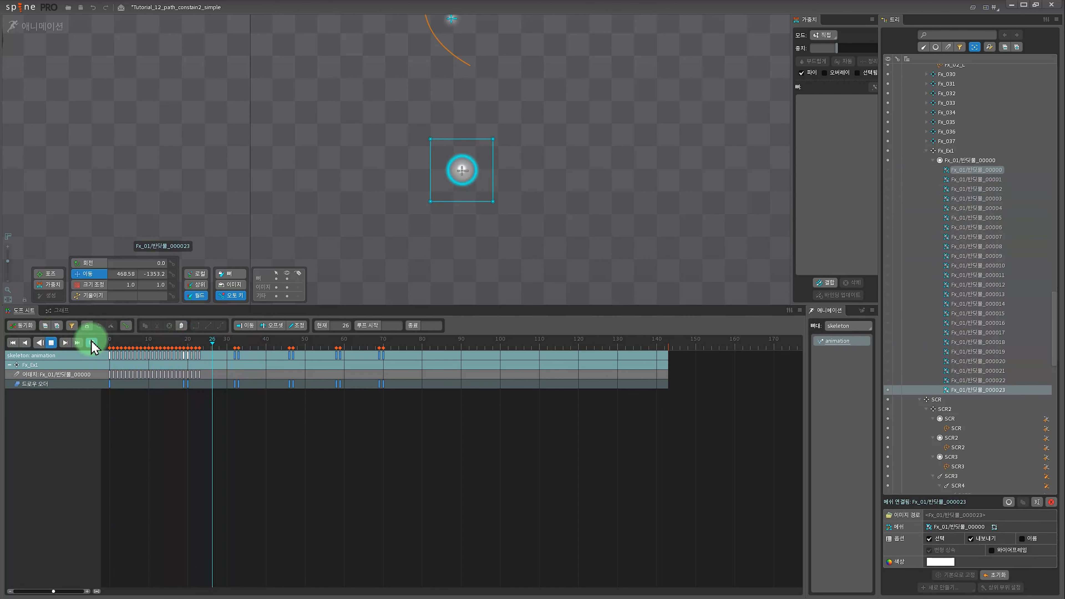
key("d")
left_click(184, 339)
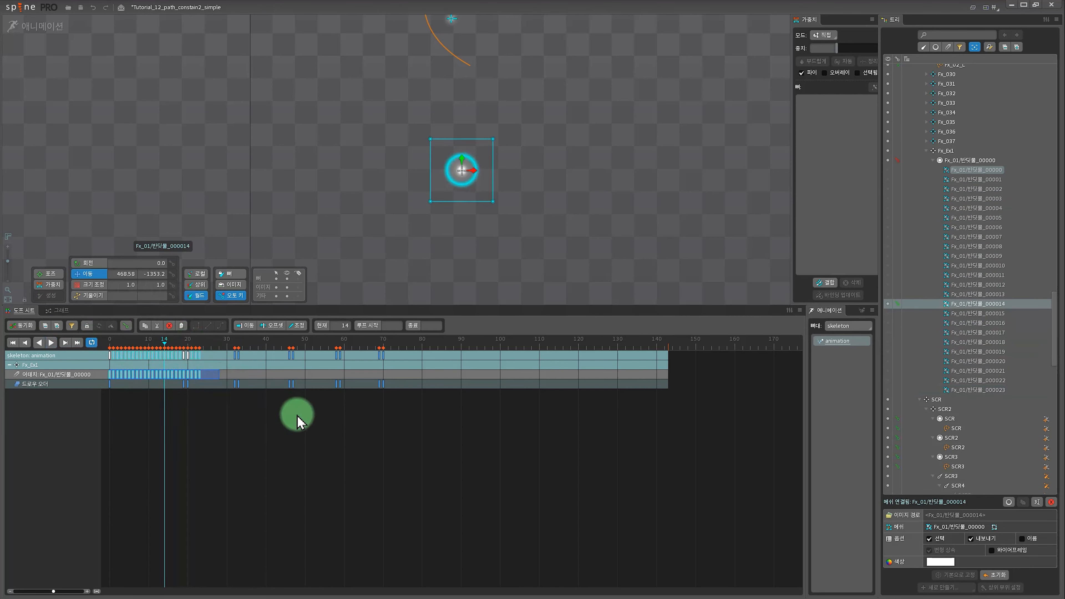
Copy the firefly attachment keys, paste them end to end four times along the timeline, and play the result.
key("ctrl+c")
left_click(302, 485)
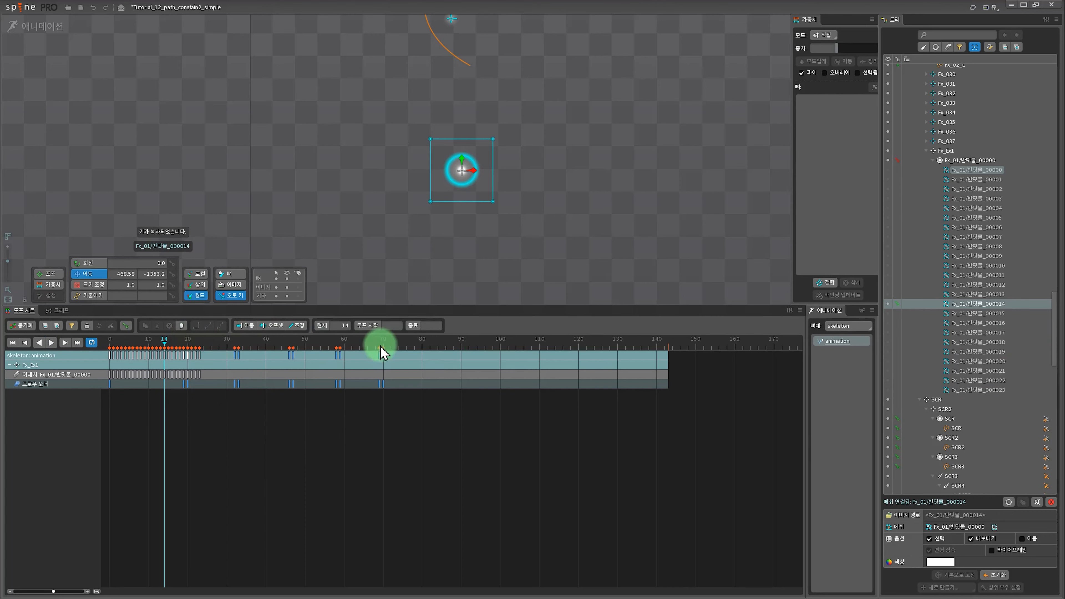
left_click_drag(167, 346, 203, 350)
key("ctrl+v")
left_click(291, 374)
key("ctrl+v")
left_click(380, 373)
key("ctrl+v")
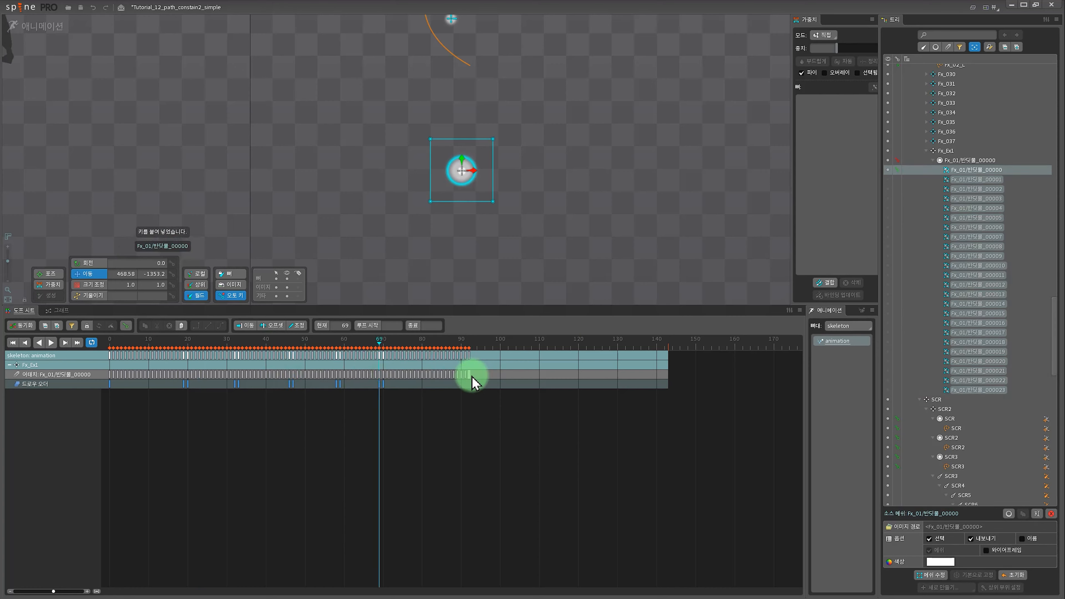
left_click(469, 374)
key("ctrl+v")
key("space")
key("d")
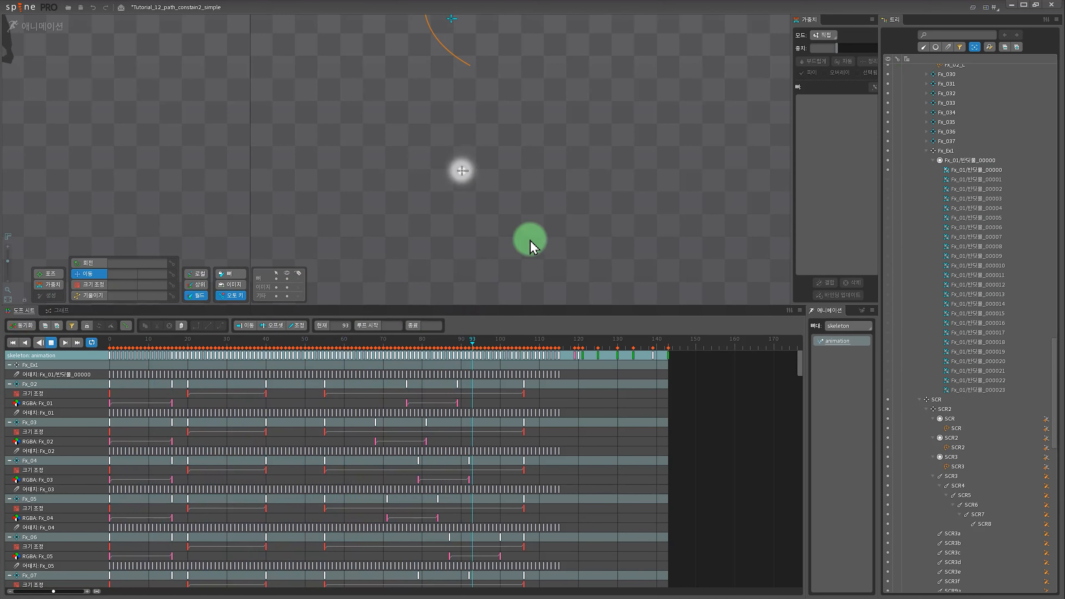
Return to setup mode and duplicate the bone Fx_Ex1 together with its animation keys.
left_click(48, 28)
scroll(610, 281, "down", 2)
left_click_drag(630, 178, 689, 299)
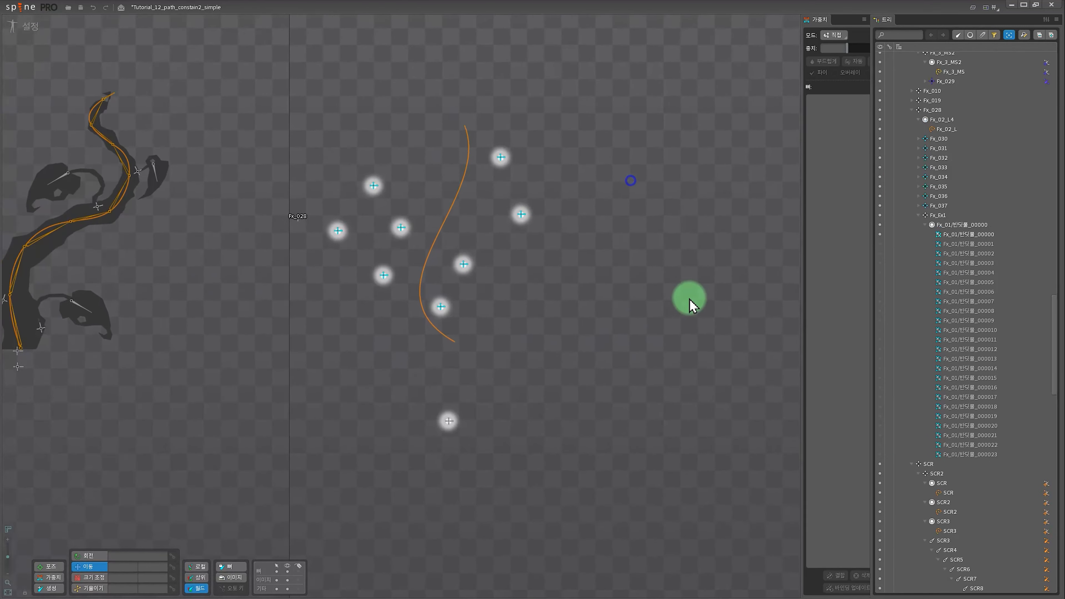
scroll(516, 427, "up", 3)
left_click(431, 428)
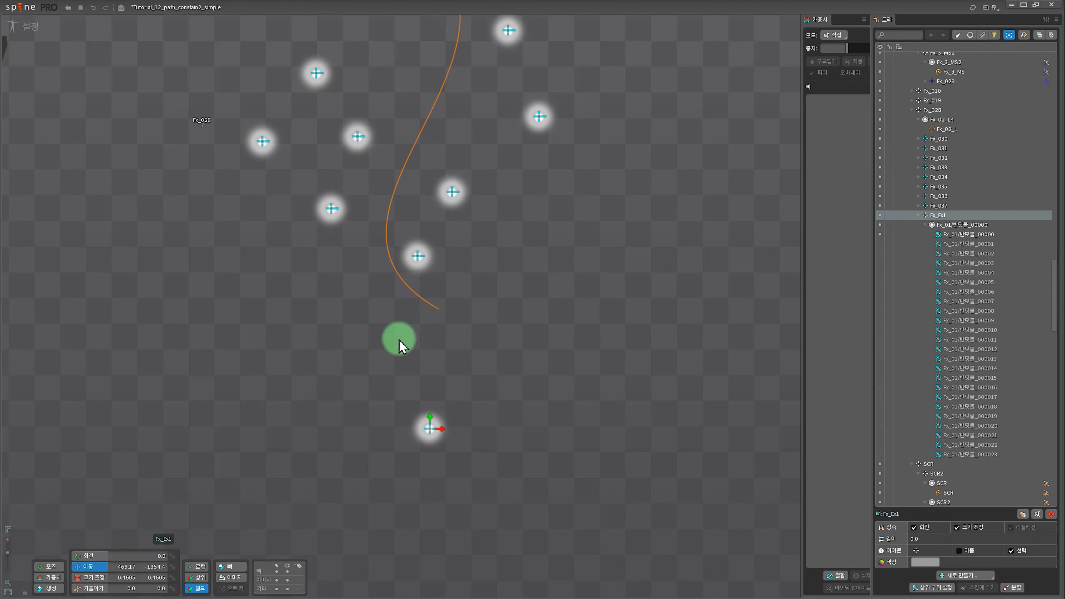
left_click_drag(556, 314, 570, 447)
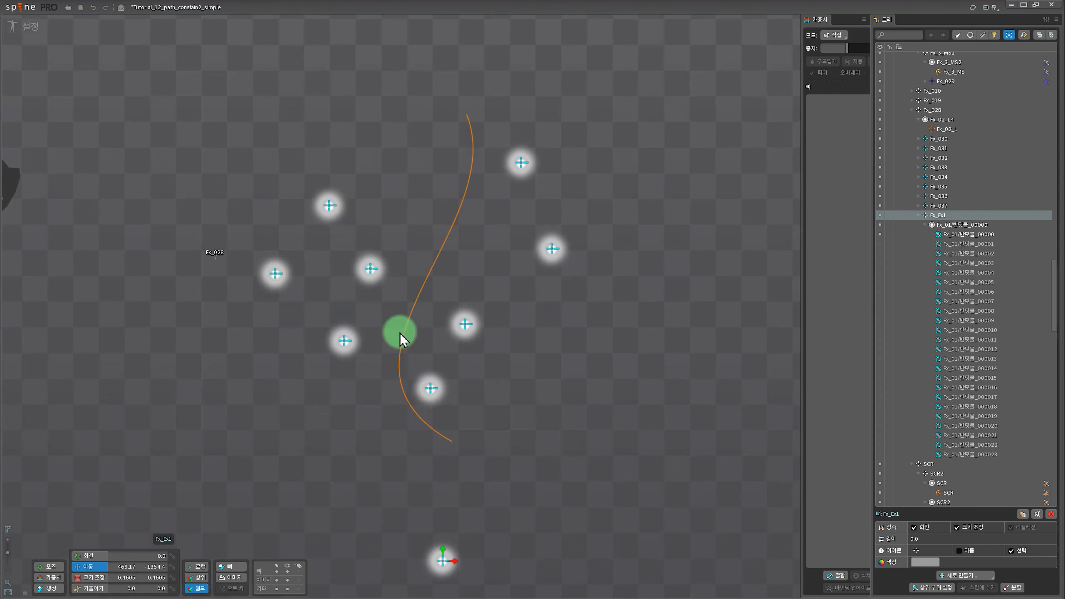
left_click(924, 225)
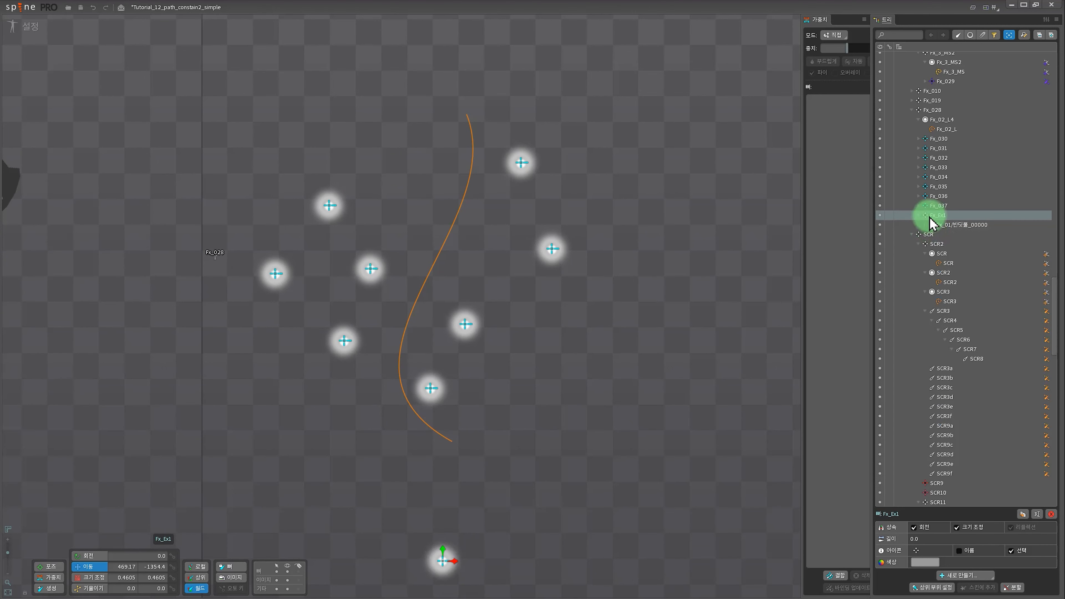
left_click(1023, 514)
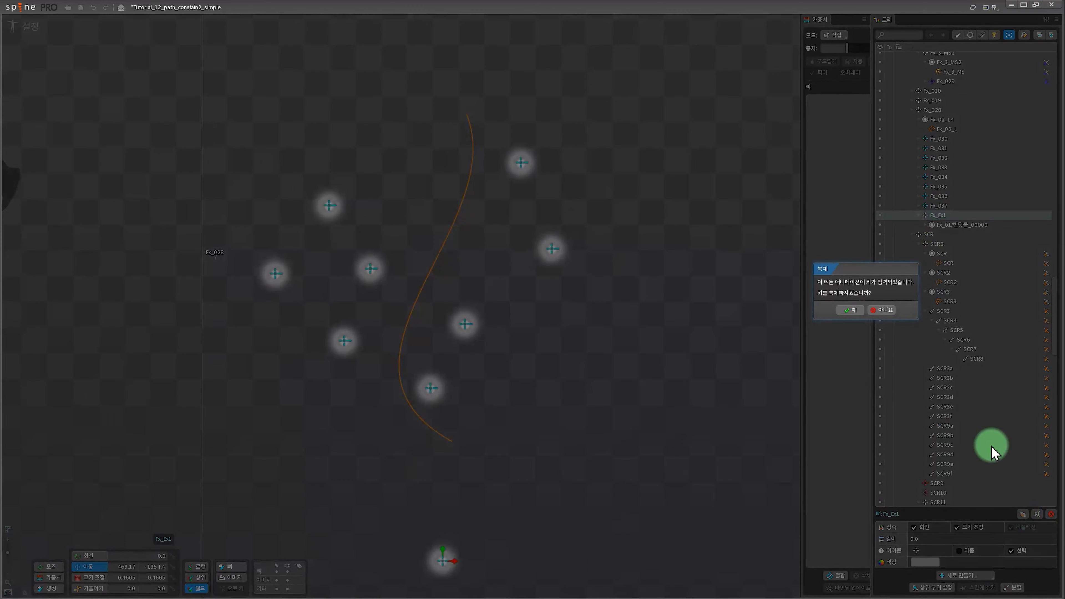
left_click(848, 310)
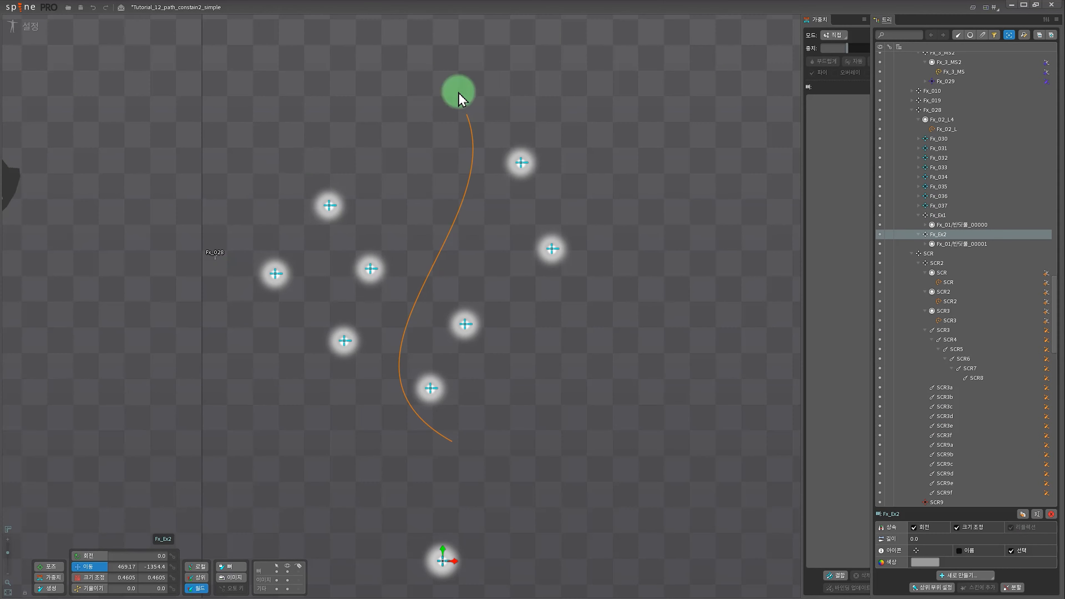
Create a path constraint that ties the light bones around the curve to the path Fx_02_L, with proportional (비례) spacing.
left_click_drag(624, 433, 602, 376)
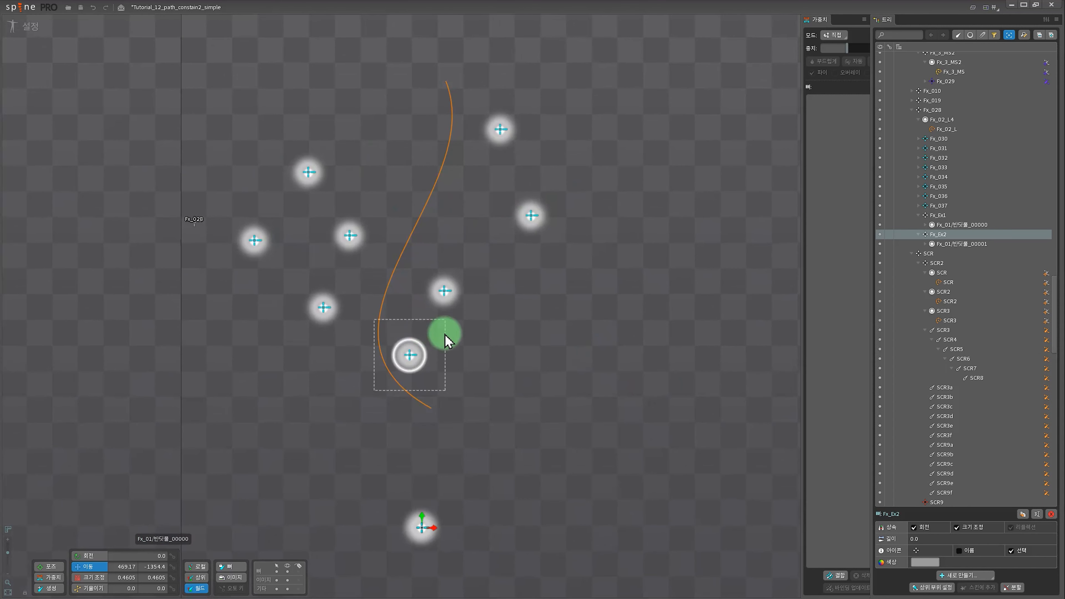
left_click(430, 198)
left_click(411, 355)
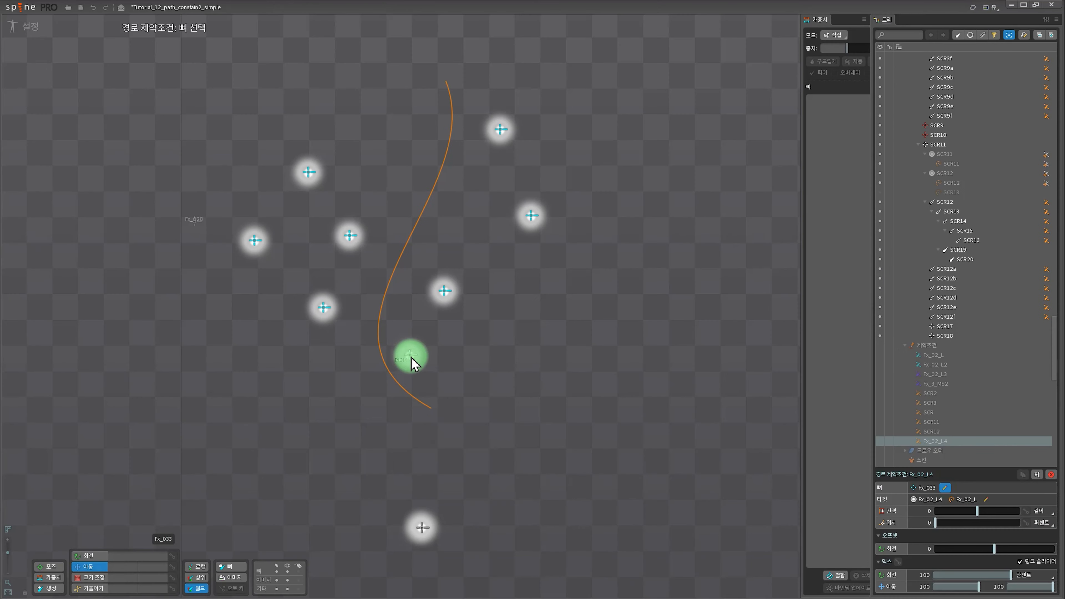
left_click(323, 307)
left_click(445, 291)
left_click(350, 235)
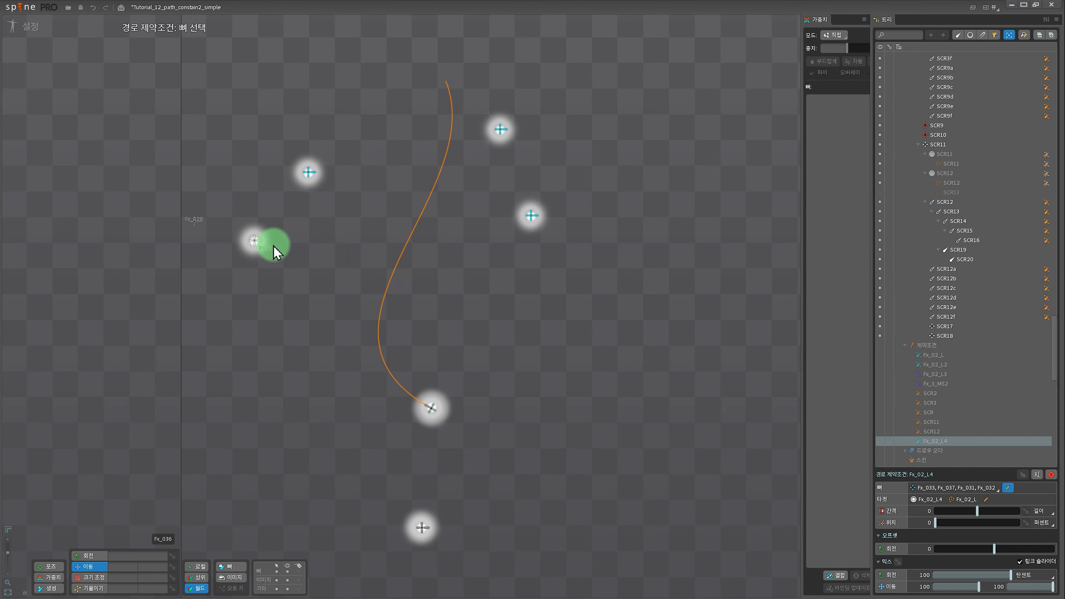
left_click(500, 129)
left_click(596, 326)
scroll(525, 257, "down", 3)
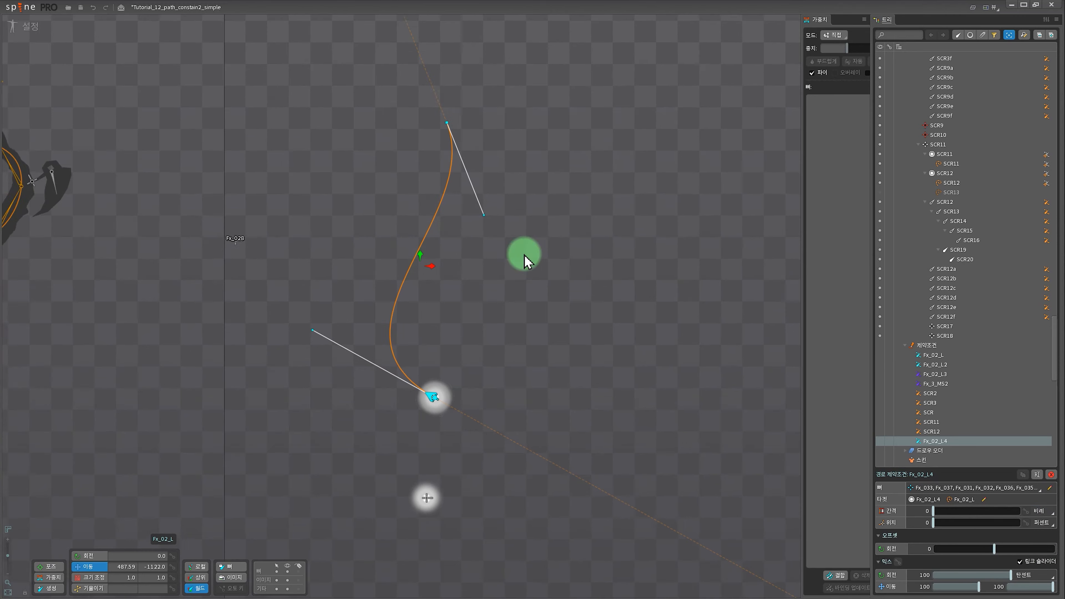
In animation mode, key the spacing and mix of the path constraint Fx_02_L4 at frame 0.
left_click(30, 27)
scroll(549, 219, "up", 3)
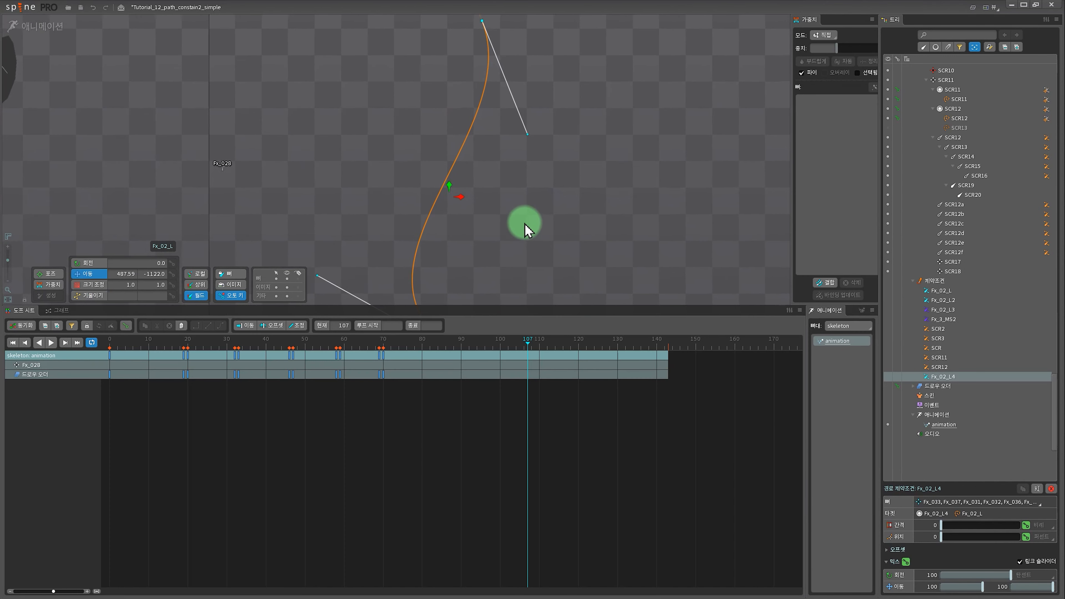
left_click(530, 346)
left_click_drag(509, 347, 75, 319)
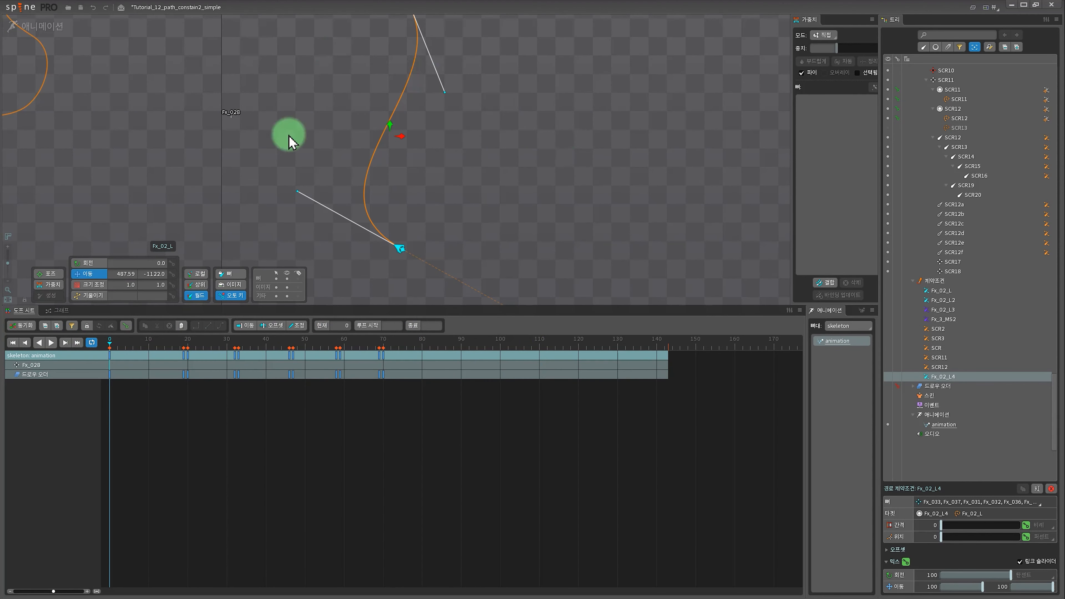
left_click_drag(289, 141, 558, 217)
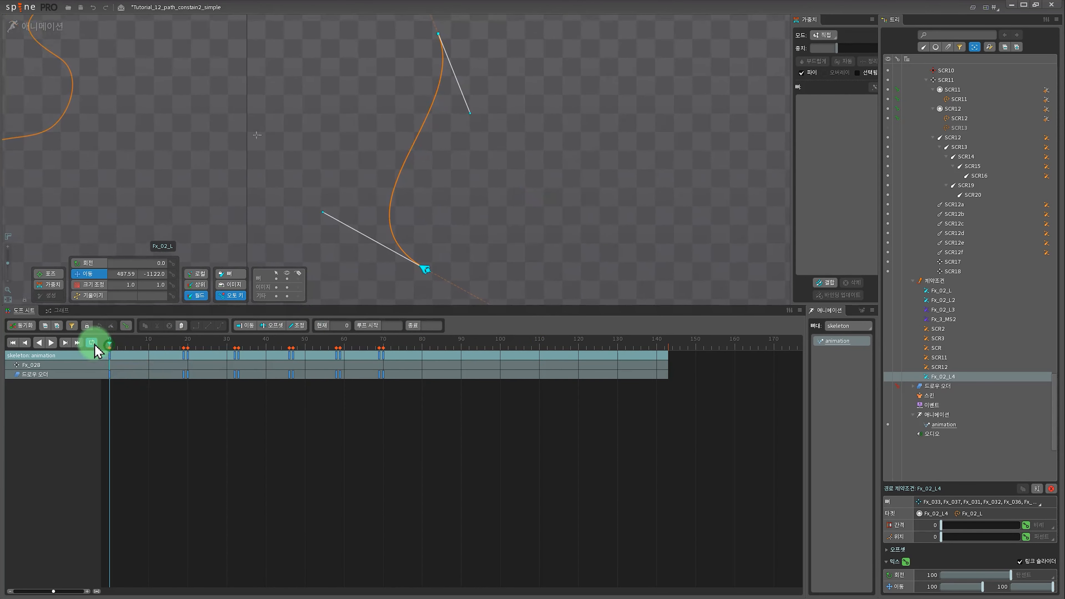
left_click(1026, 525)
left_click(906, 561)
At frame 80, key the Fx_02_L4 path constraint with its mix at 0 and its spacing at 120.
left_click(422, 356)
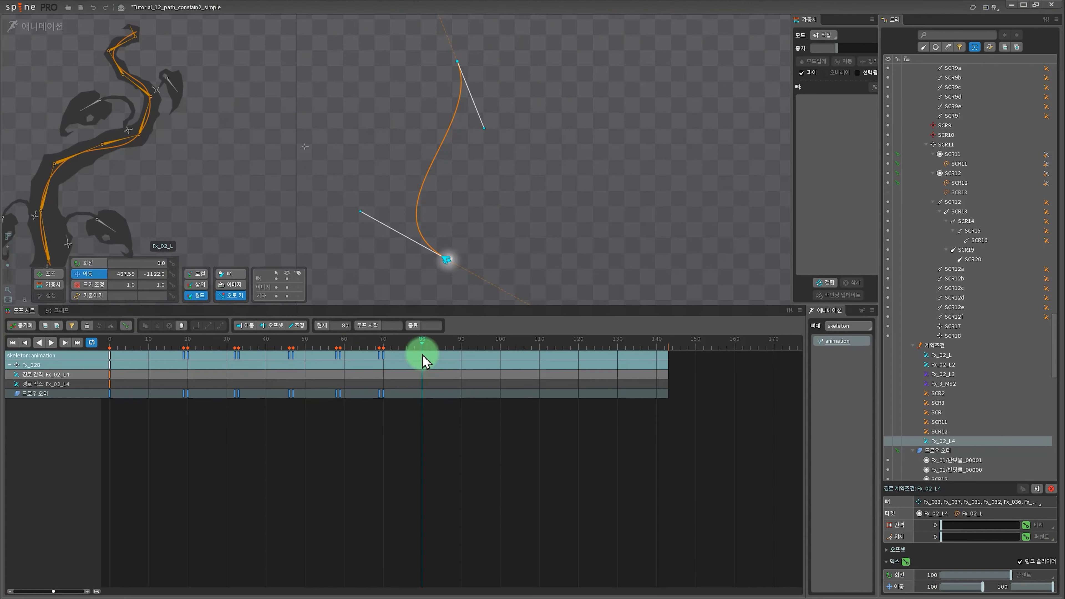
left_click_drag(1061, 573, 938, 575)
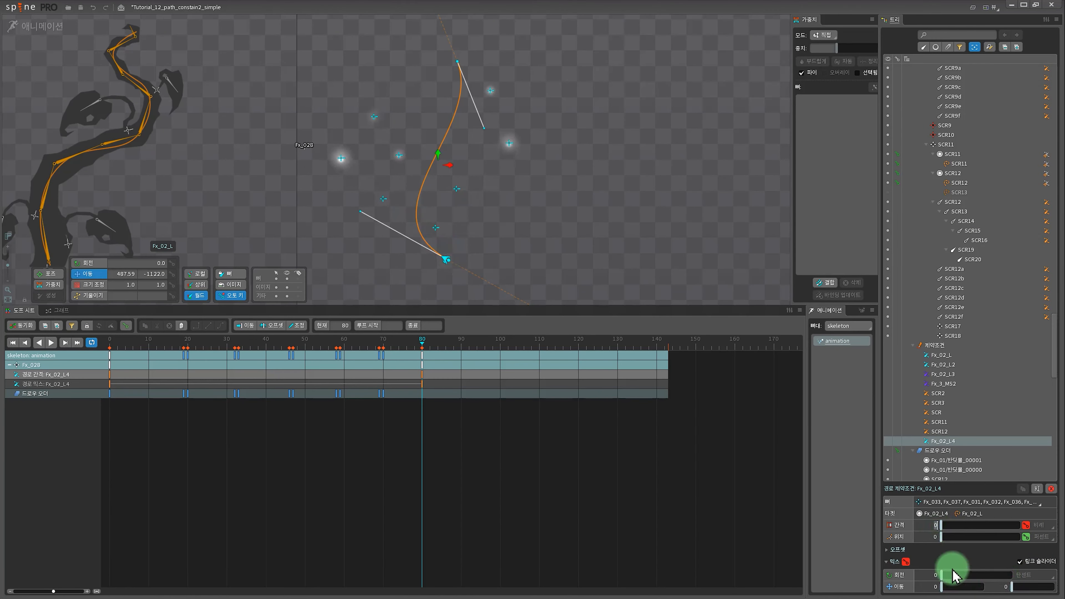
type("120")
key("Return")
Give the spacing and mix keys Bezier curves, shaping the spacing curve to rise steeply from frame 0 and ease into frame 80.
left_click_drag(459, 370, 108, 389)
left_click(61, 311)
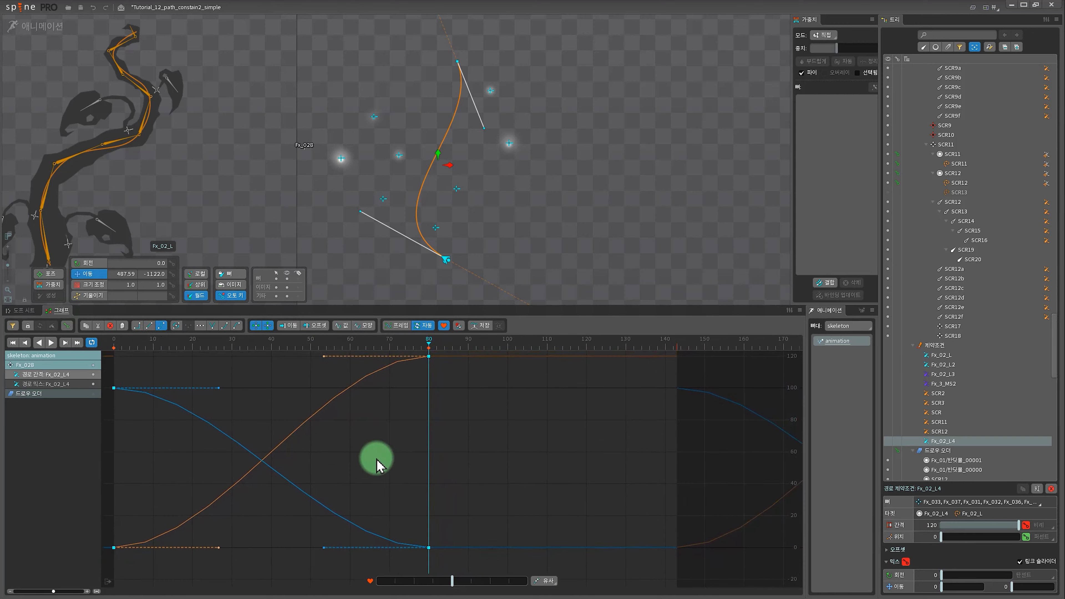
left_click_drag(325, 355, 228, 366)
left_click_drag(218, 556, 140, 402)
mouse_move(177, 343)
left_mouse_down()
mouse_move(190, 343)
mouse_move(176, 344)
left_mouse_up()
left_click_drag(140, 402, 133, 391)
left_click_drag(229, 365, 191, 364)
Play back the lights' path animation from the start in the graph and dopesheet, and view the spiral path around the cylinder.
left_click(102, 338)
key("d")
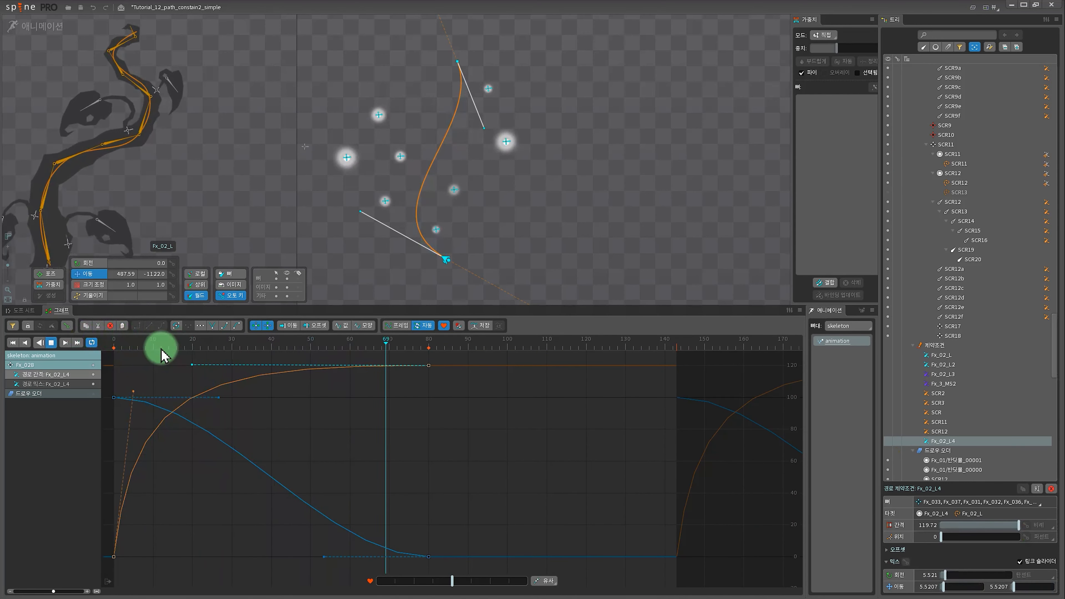
left_click(26, 310)
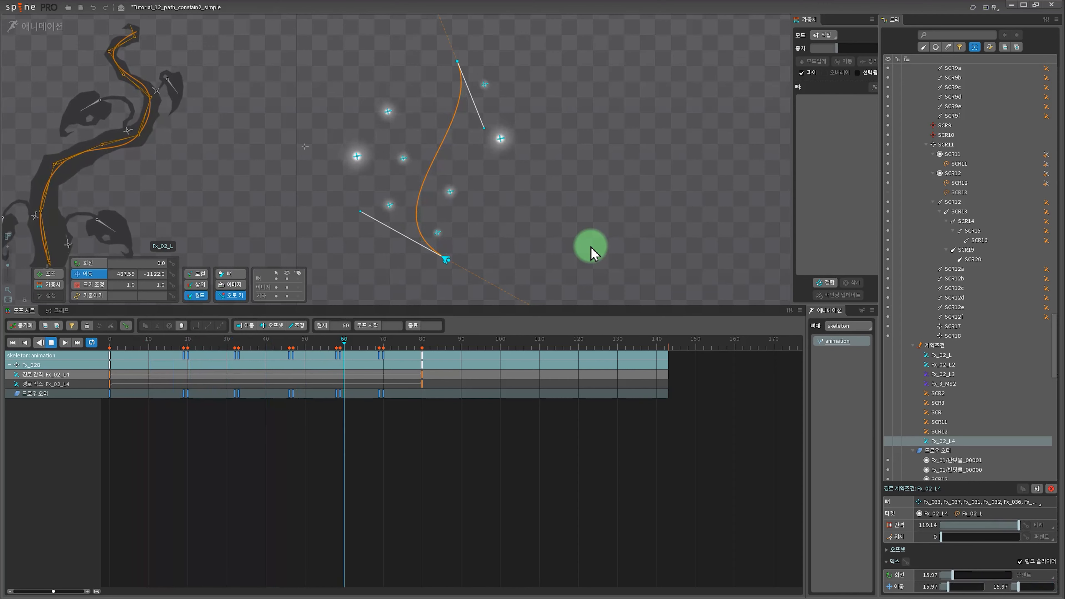
key("d")
scroll(562, 164, "down", 3)
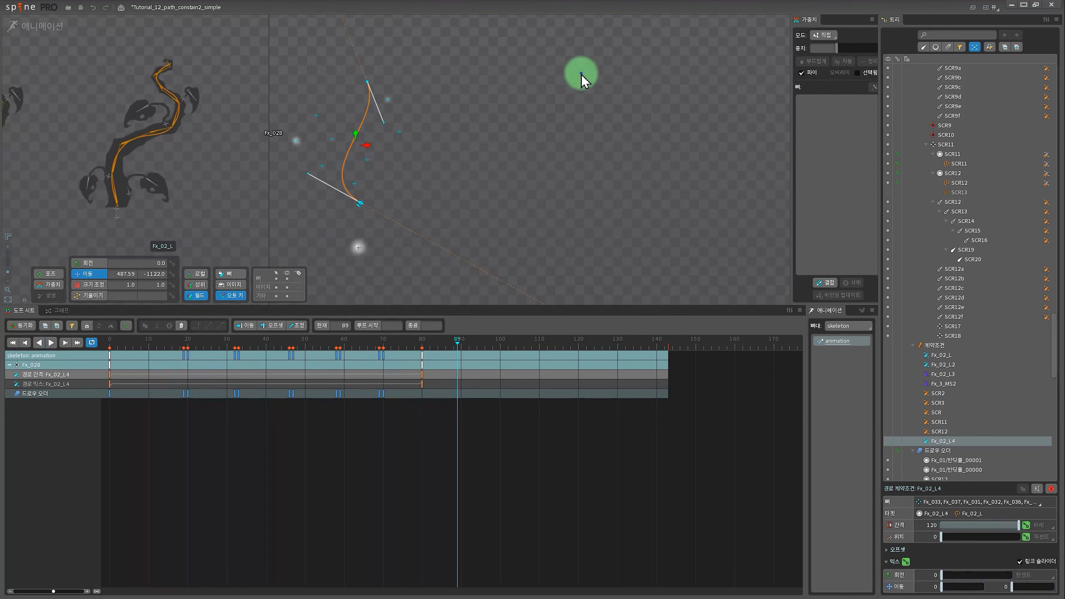
left_click_drag(582, 79, 605, 206)
scroll(575, 216, "up", 1)
scroll(563, 235, "up", 2)
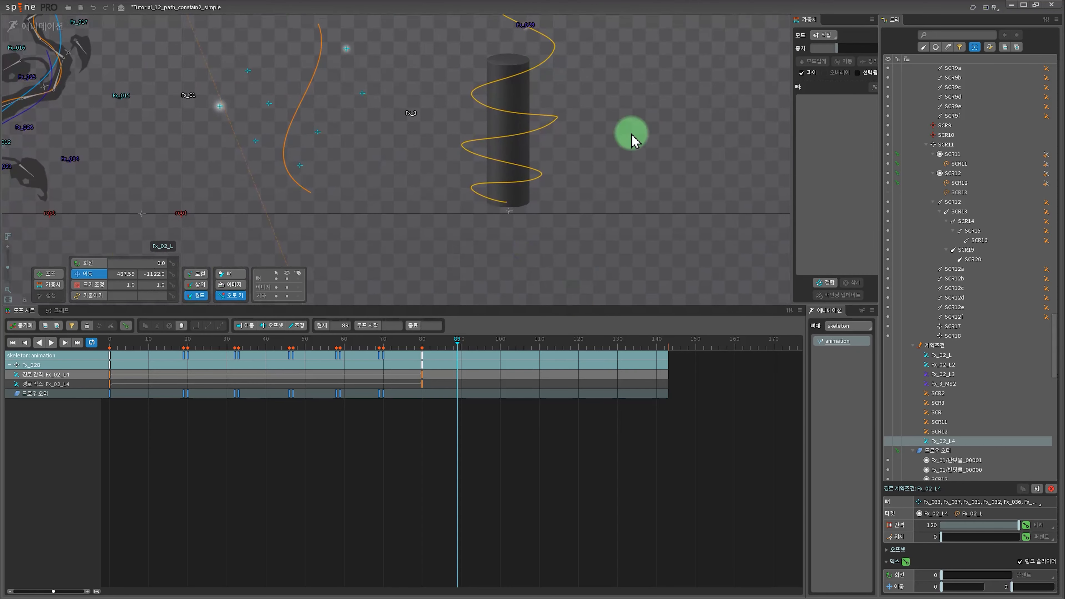
Play the whole animation from frame 0 and watch the firefly light circle the cylinder along its spiral path.
left_click_drag(236, 337, 60, 332)
key("d")
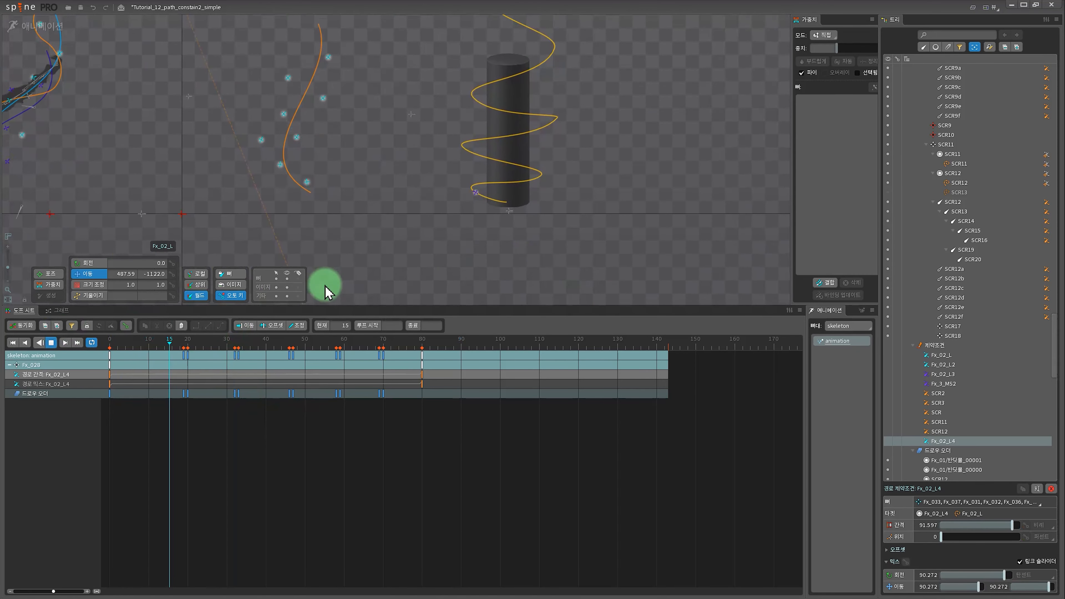
key("d")
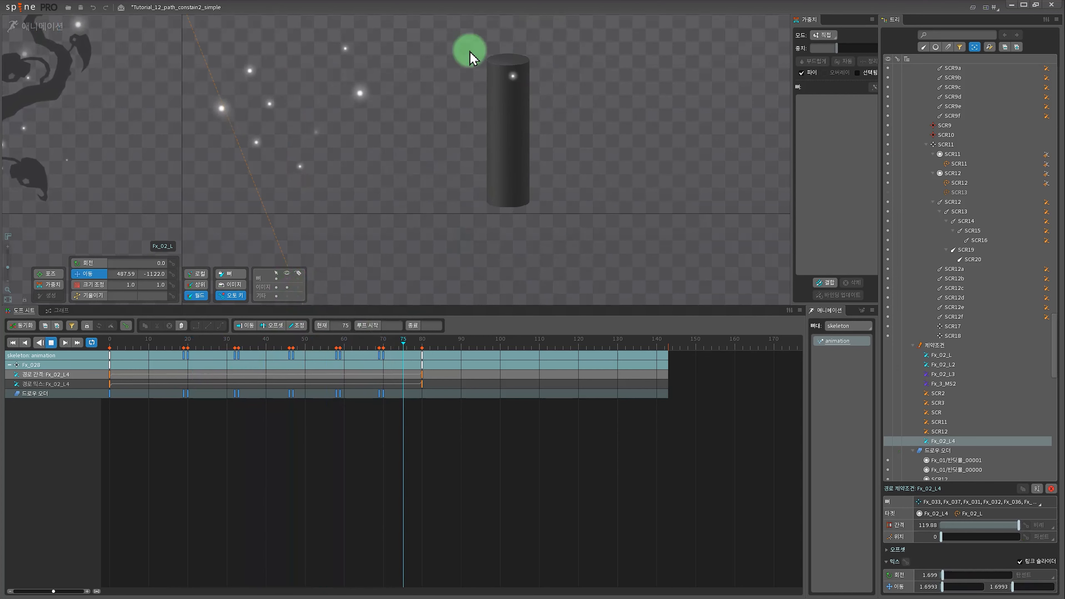
left_click_drag(654, 176, 673, 228)
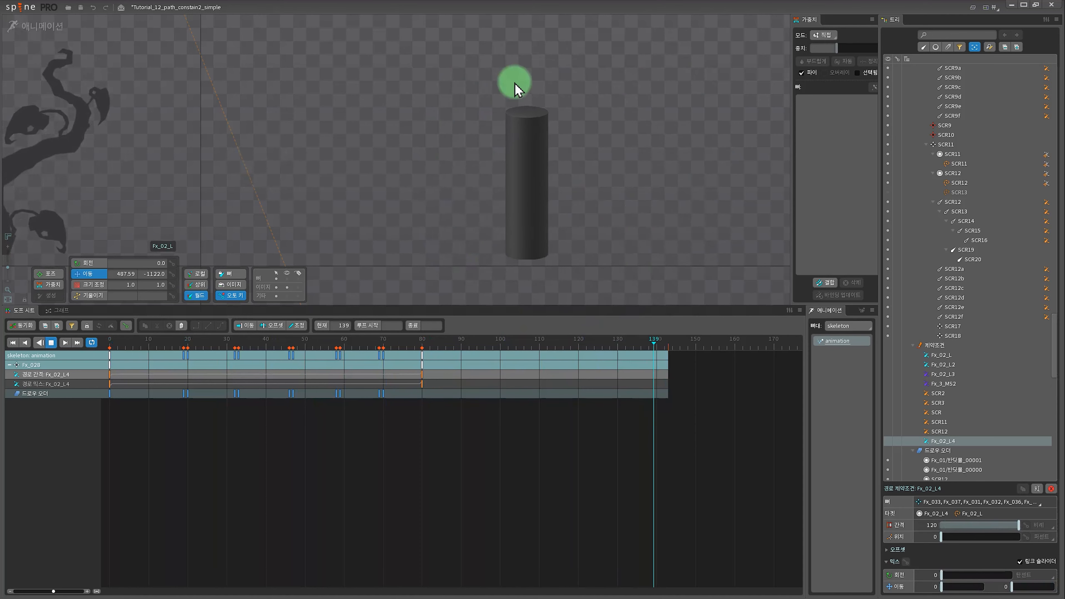
key("d")
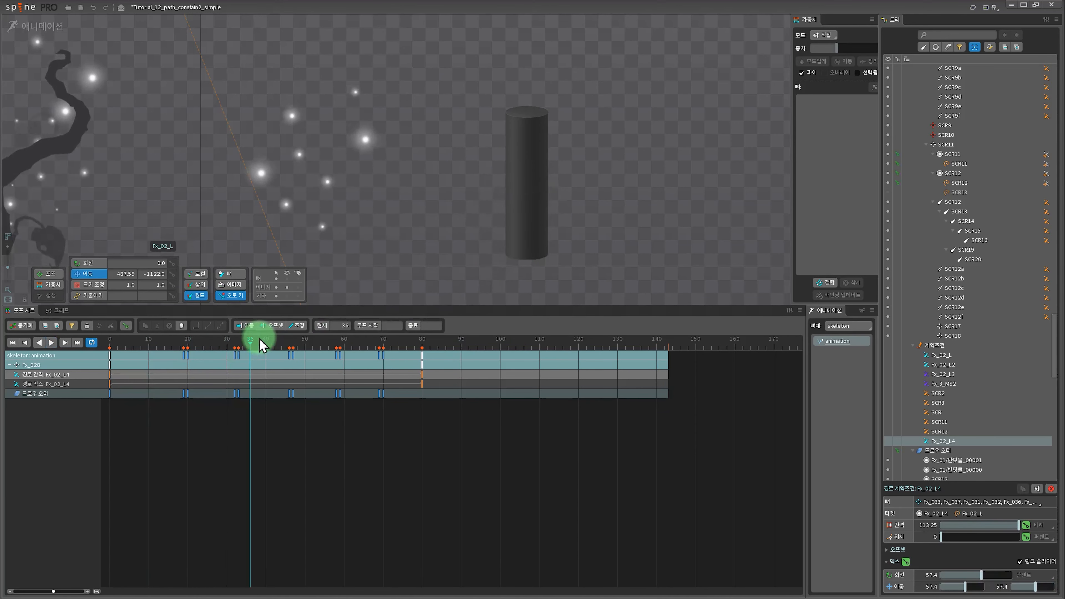
Examine the draw order keys around frame 20 against the draw order list in the tree, scrubbing on to frame 27.
left_click_drag(261, 344, 136, 342)
left_click_drag(103, 421, 210, 401)
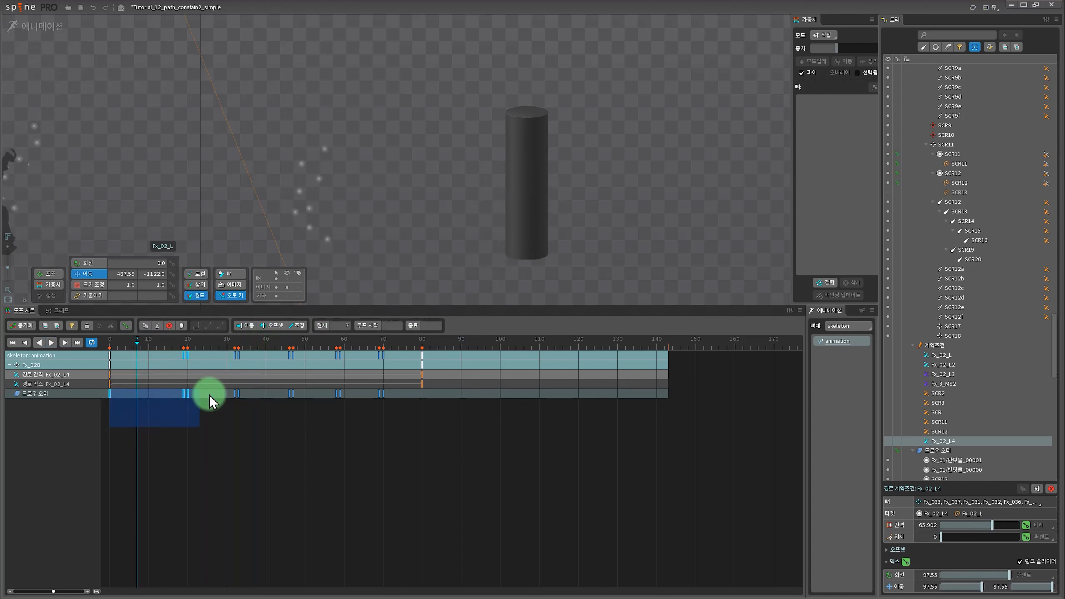
left_click_drag(368, 401, 404, 404)
left_click(455, 450)
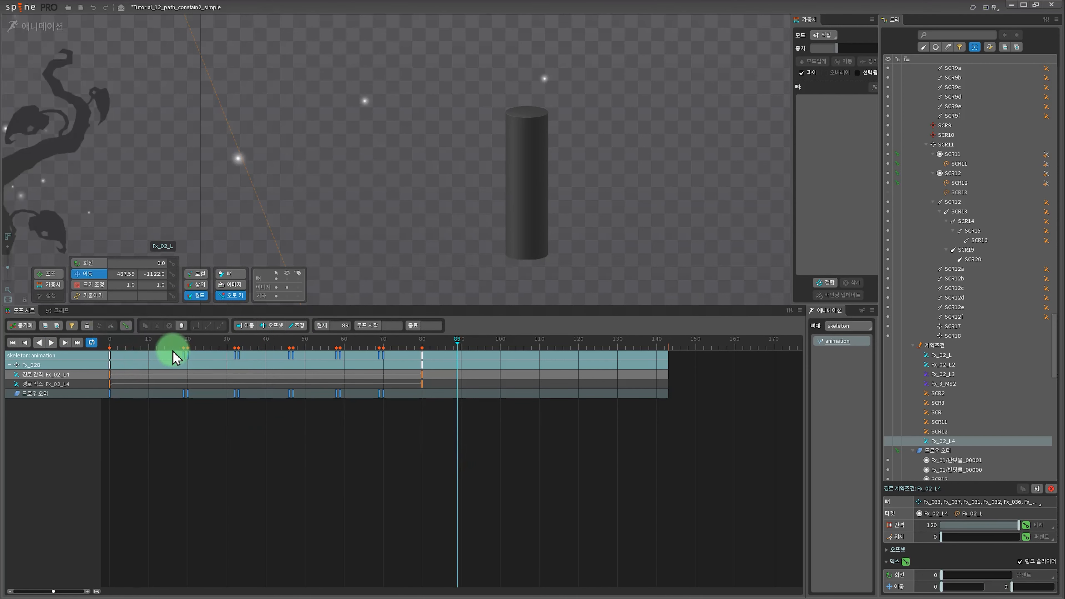
left_click(110, 337)
left_click_drag(113, 347, 181, 348)
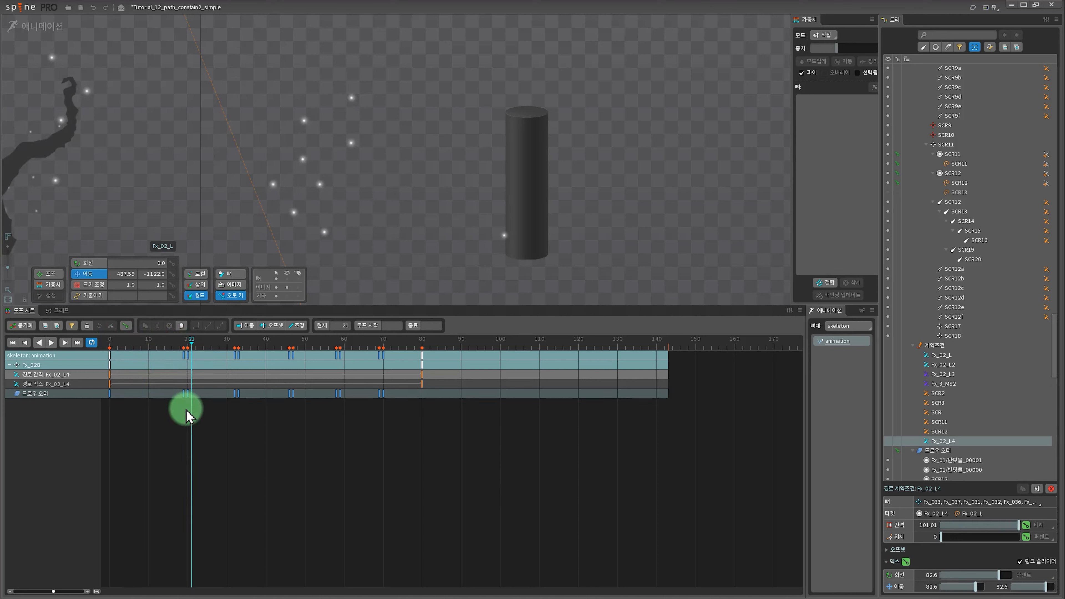
scroll(962, 392, "down", 4)
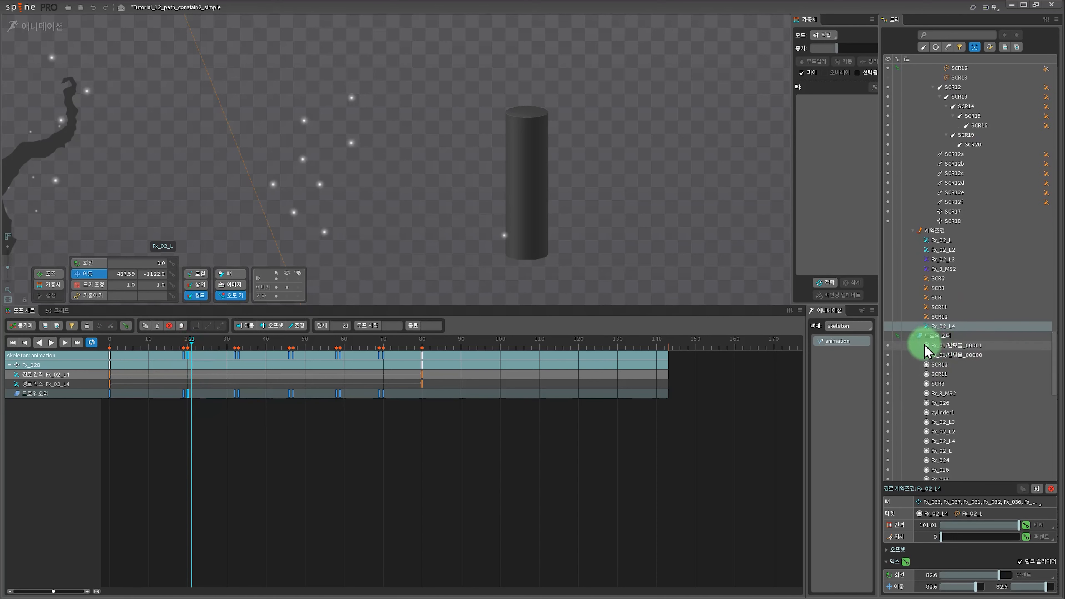
left_click(932, 338)
scroll(982, 368, "down", 4)
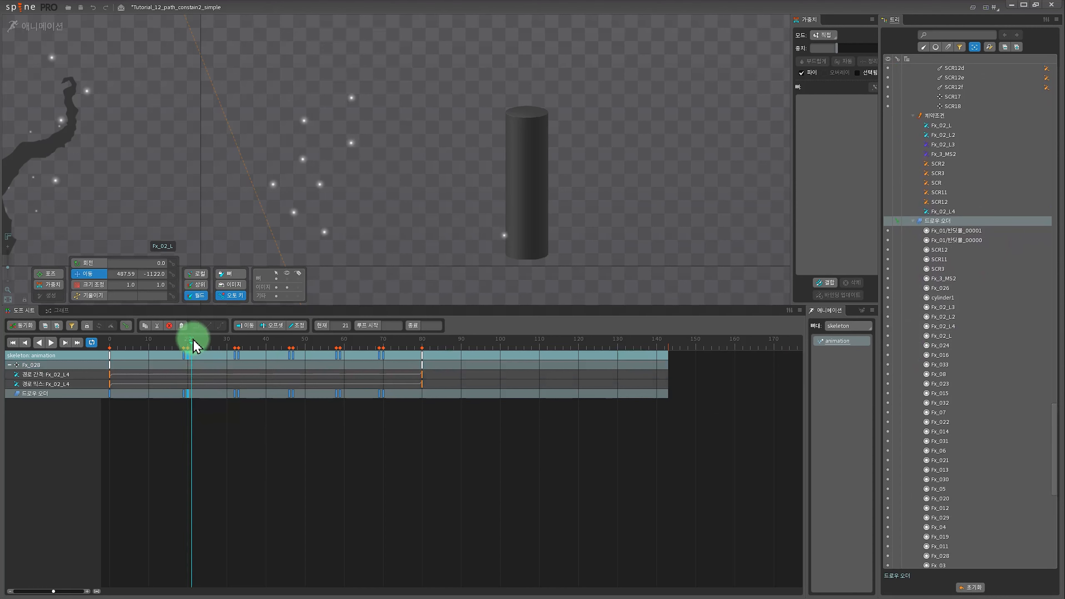
mouse_move(185, 343)
left_mouse_down()
mouse_move(196, 344)
mouse_move(190, 386)
left_mouse_up()
left_click_drag(189, 341, 215, 341)
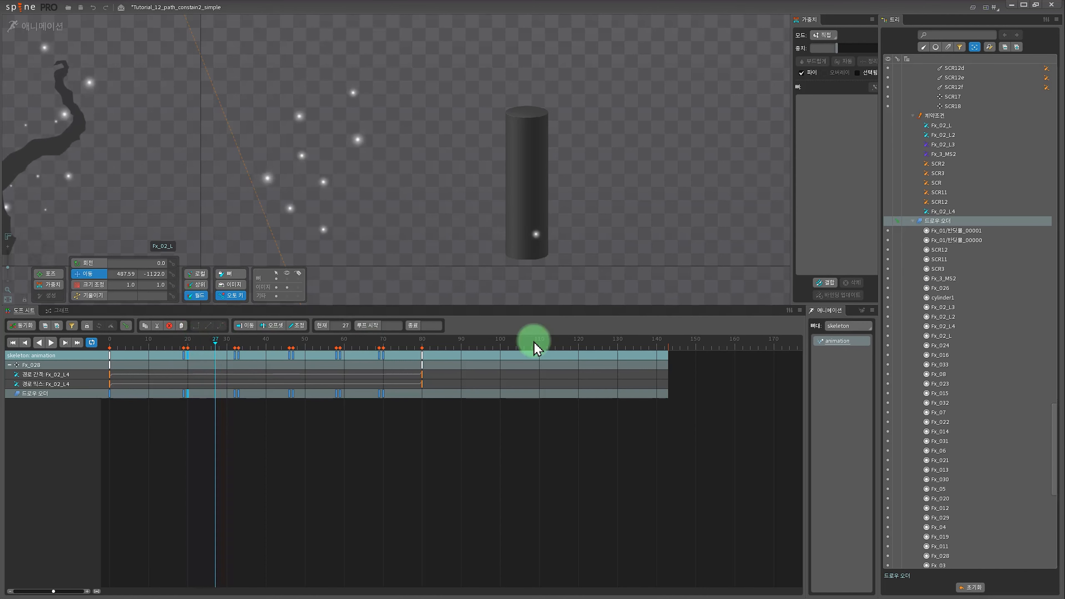
Compare the draw order of the Fx_026 and cylinder1 slots from frame 27 to 33, and play the animation.
left_click(941, 289)
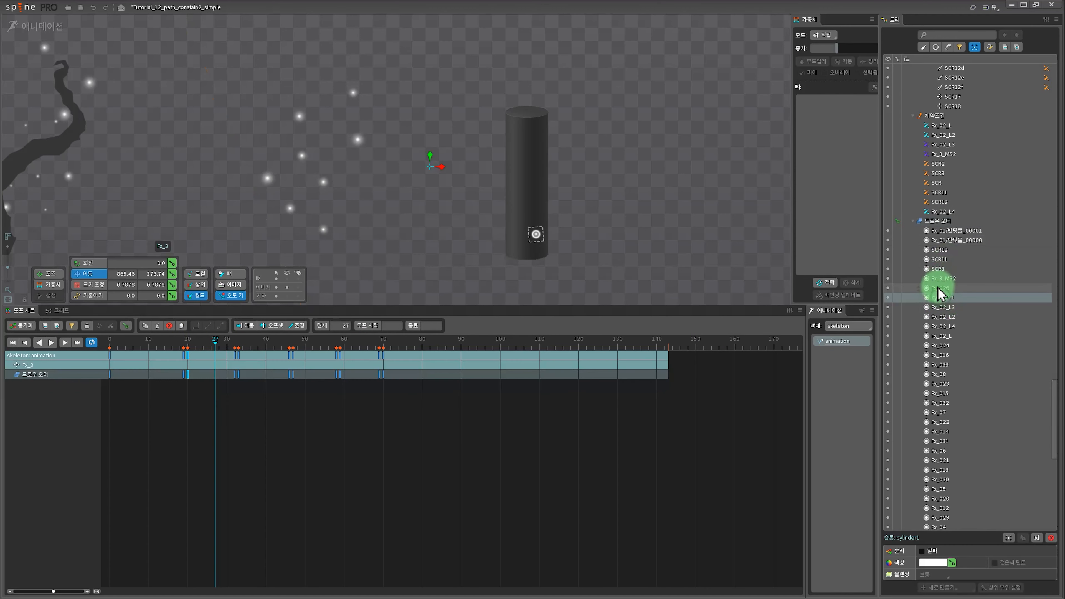
left_click(942, 298)
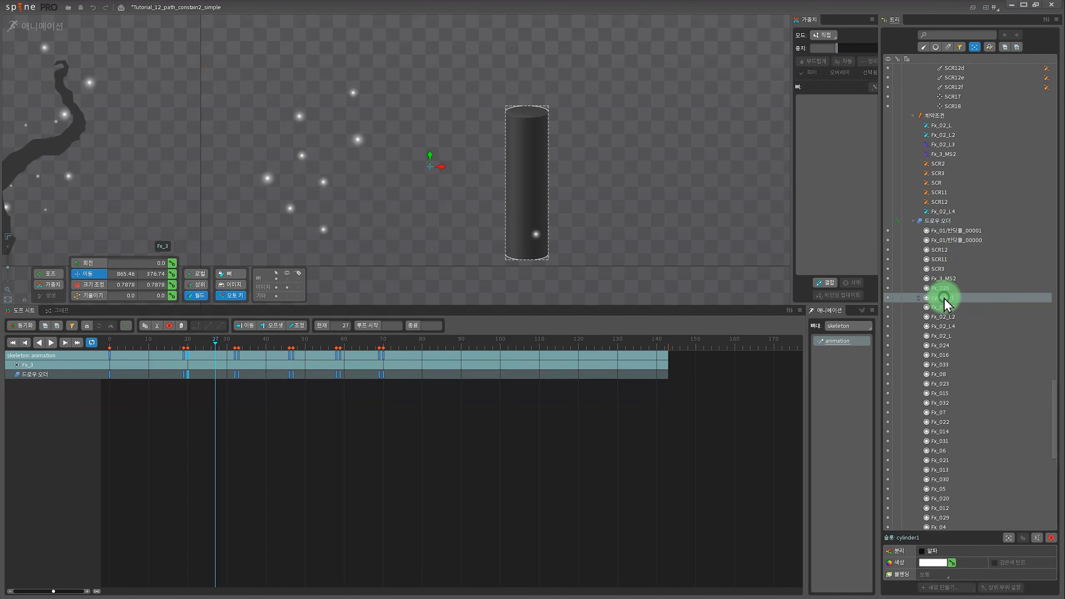
left_click(944, 288)
left_click(385, 354)
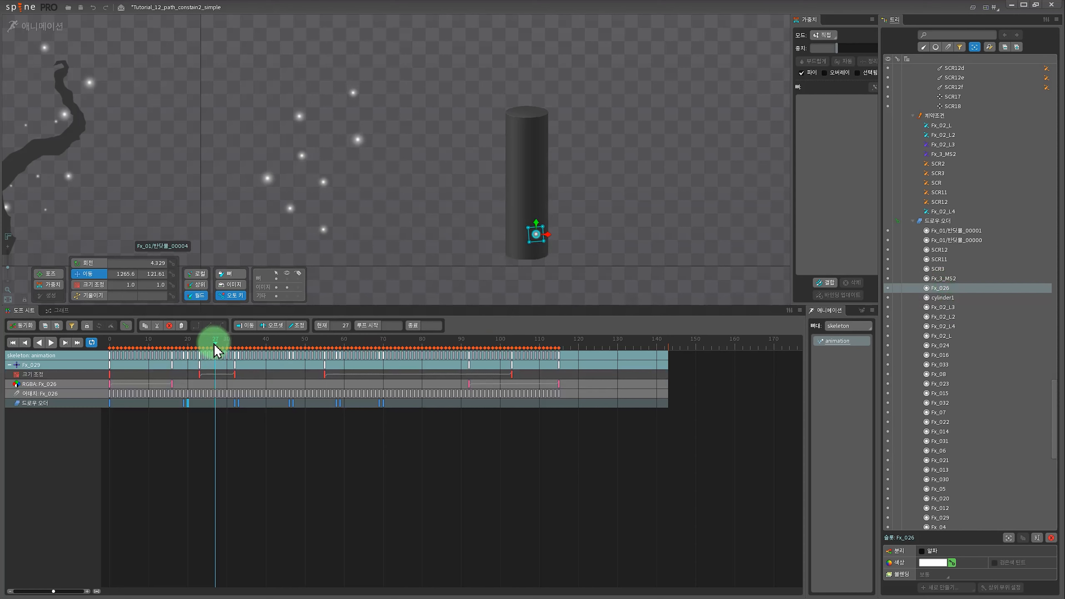
mouse_move(216, 347)
left_mouse_down()
mouse_move(172, 342)
mouse_move(238, 349)
left_mouse_up()
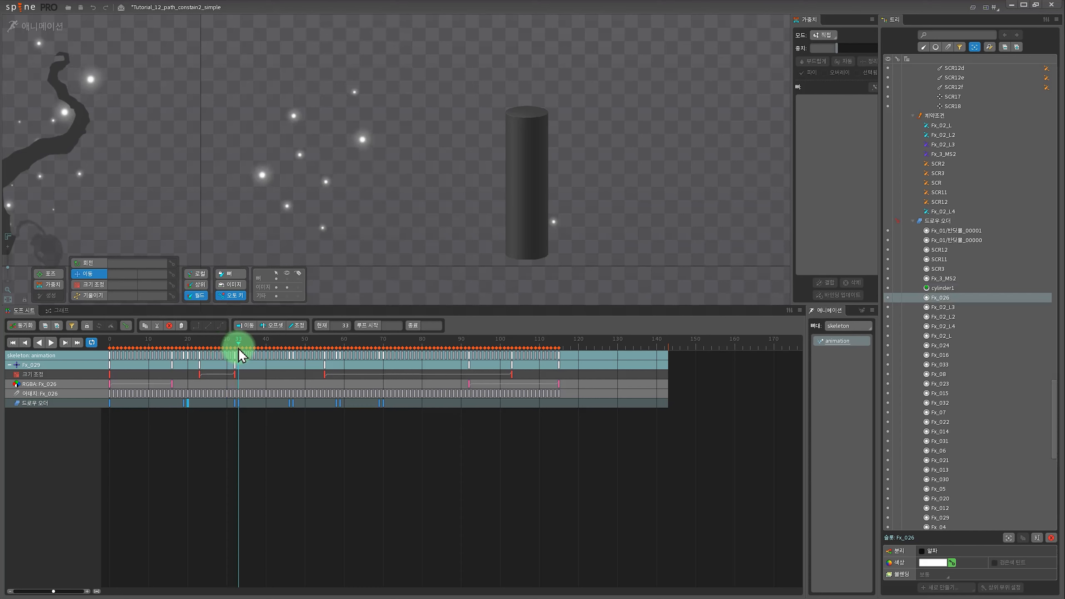
mouse_move(241, 353)
left_mouse_down()
mouse_move(356, 369)
mouse_move(55, 340)
mouse_move(251, 364)
mouse_move(408, 364)
mouse_move(83, 352)
mouse_move(253, 371)
left_mouse_up()
left_click(51, 342)
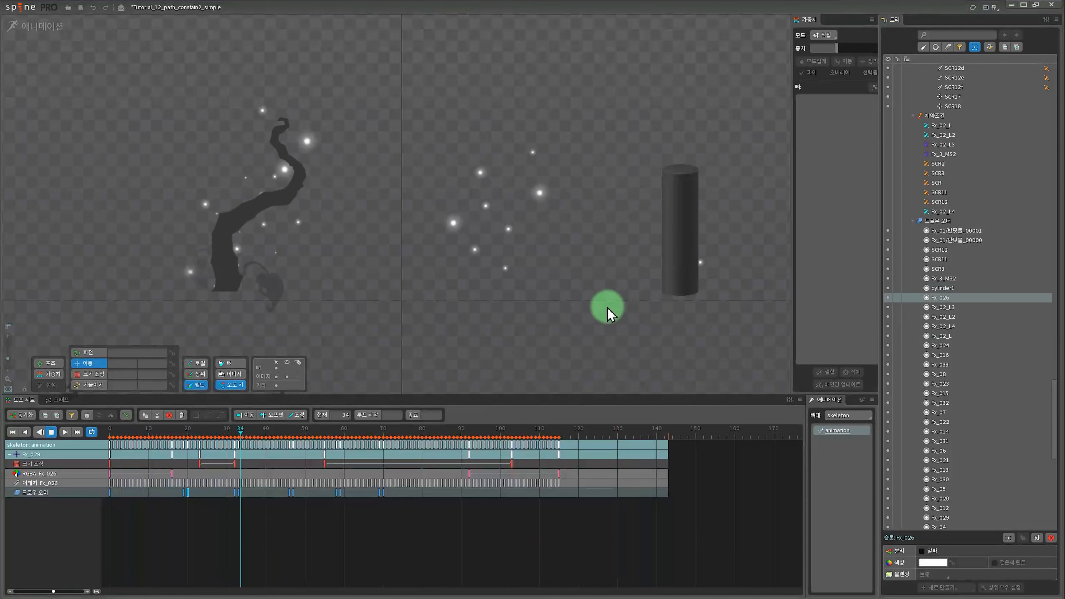